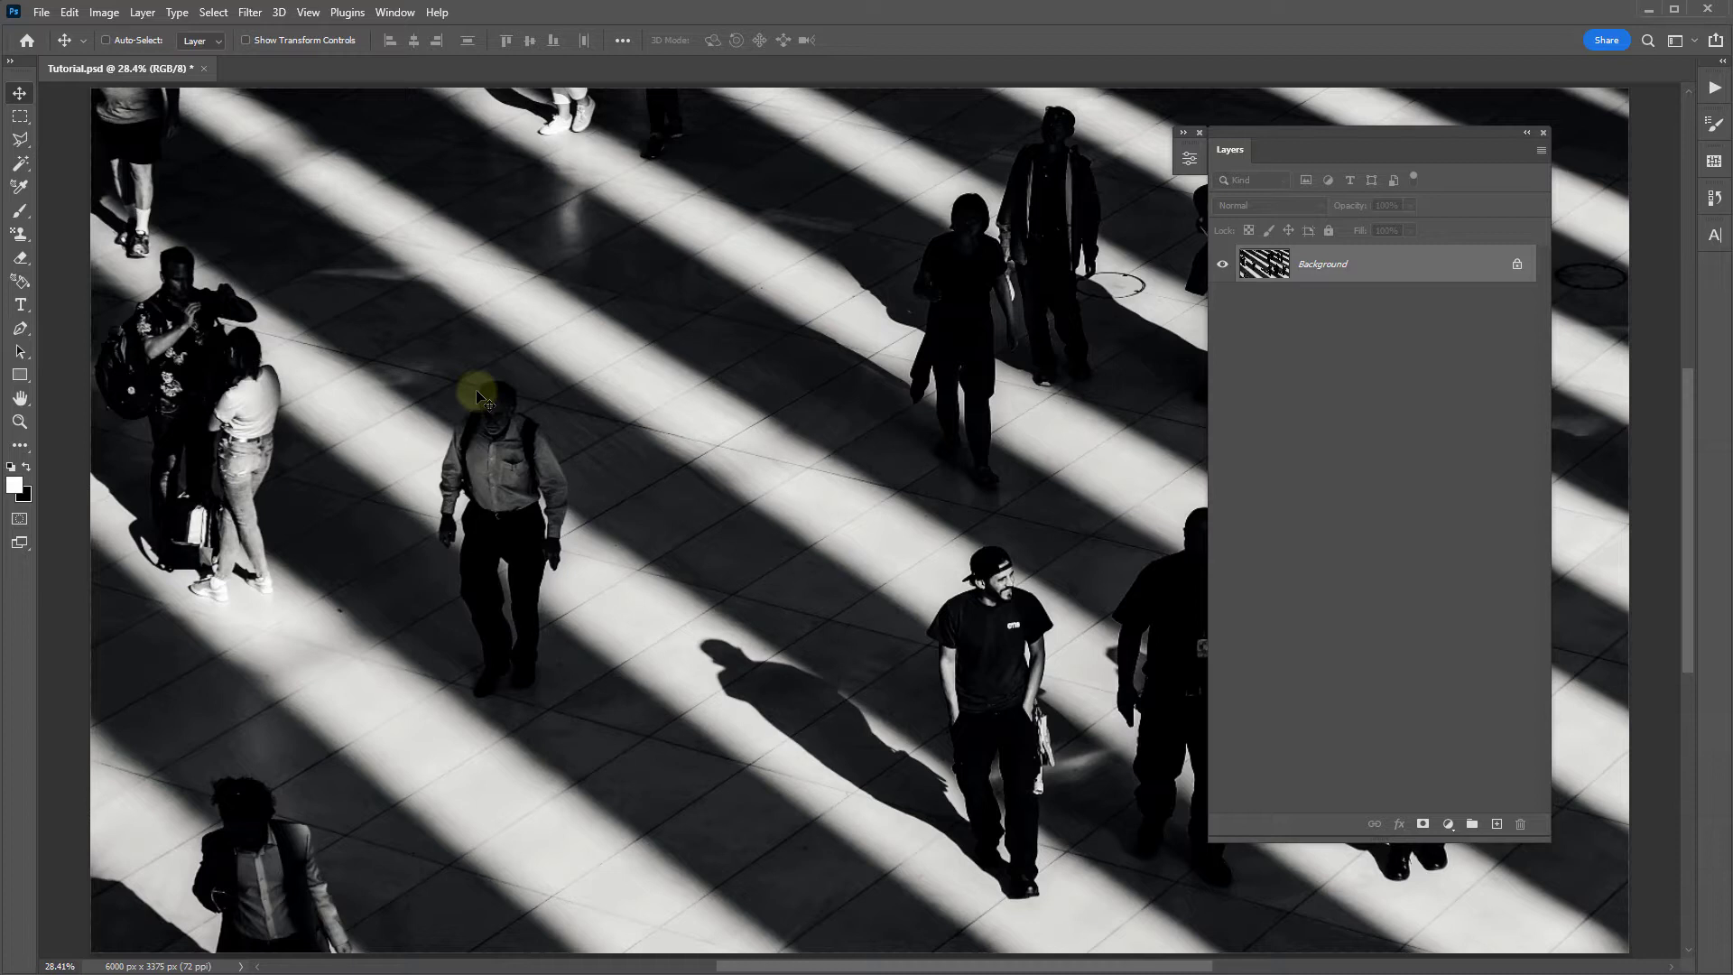
# Try brightening the whole image with a Brightness/Contrast adjustment layer, and delete that layer
pyautogui.click(1448, 823)
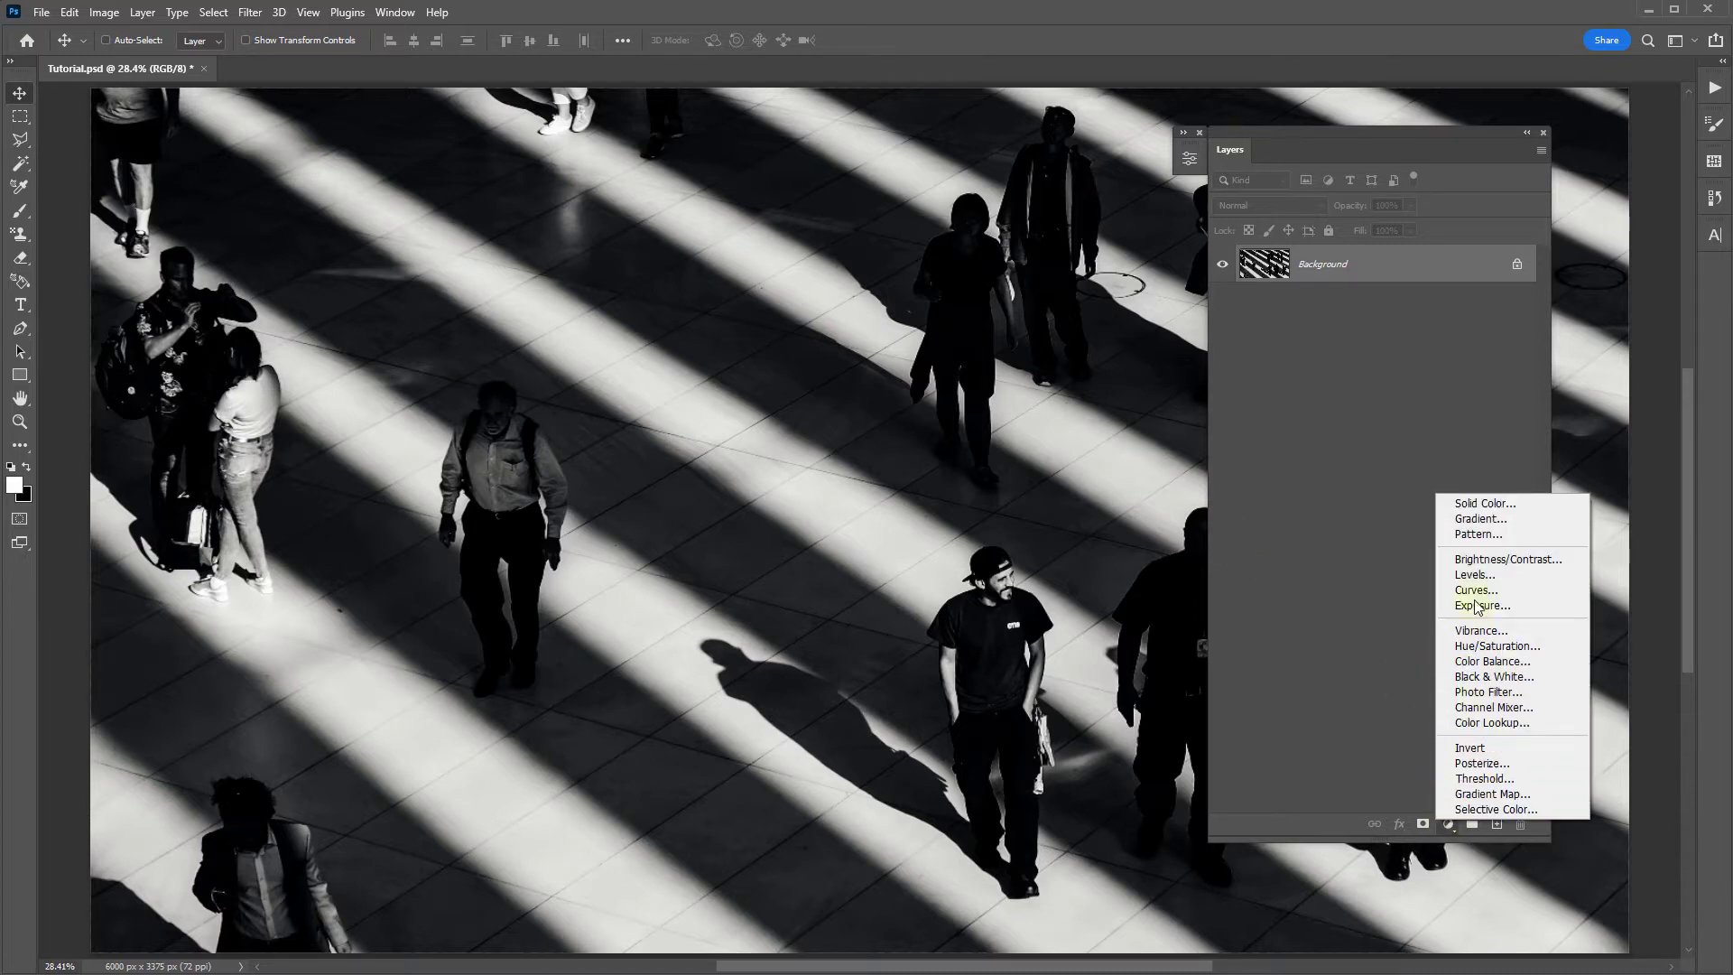
pyautogui.click(1480, 558)
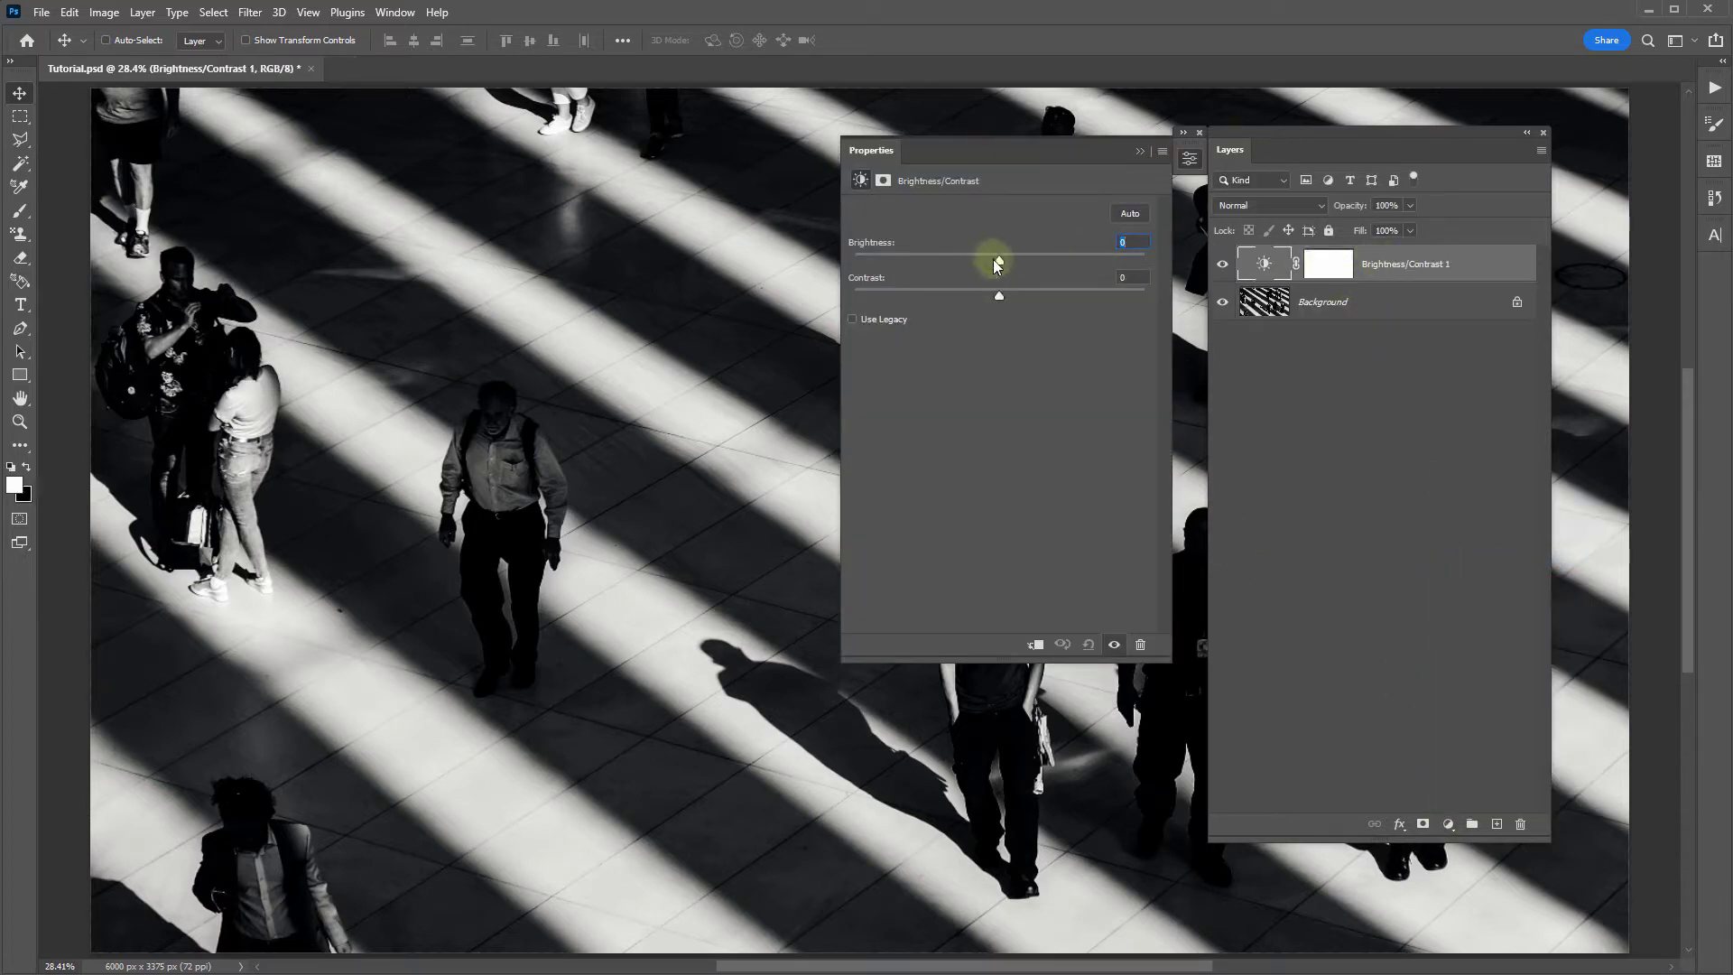
pyautogui.moveTo(997, 262); pyautogui.dragTo(1066, 260)
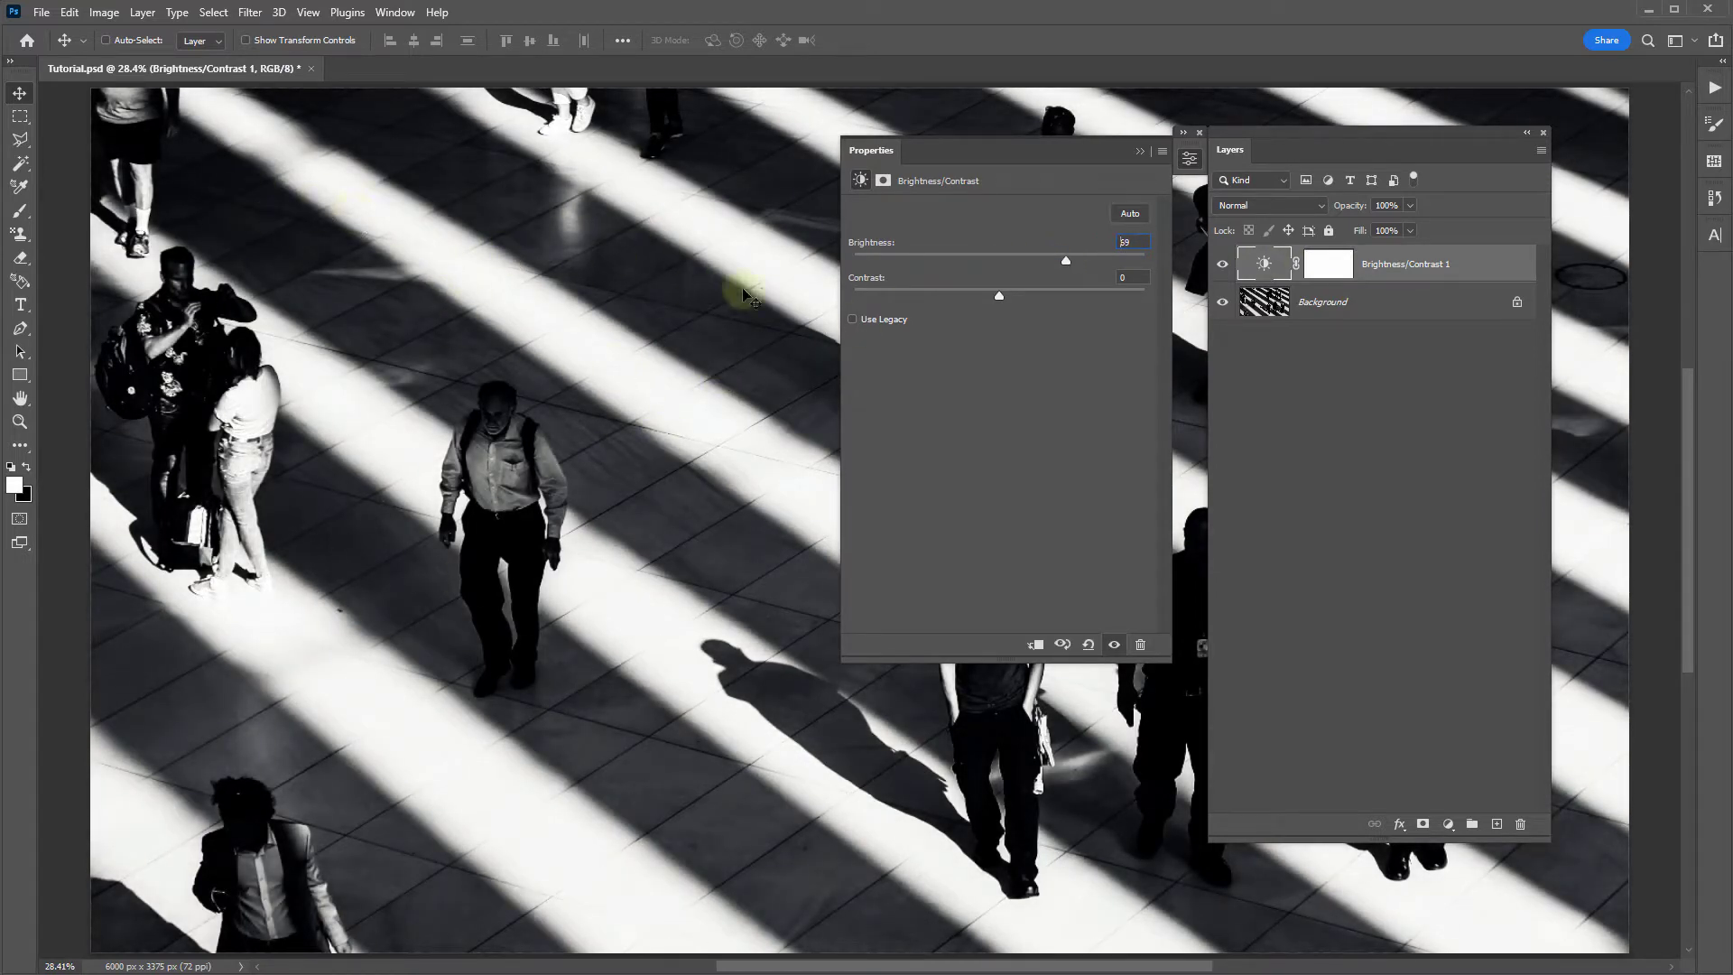
pyautogui.click(1140, 150)
pyautogui.press('Delete')
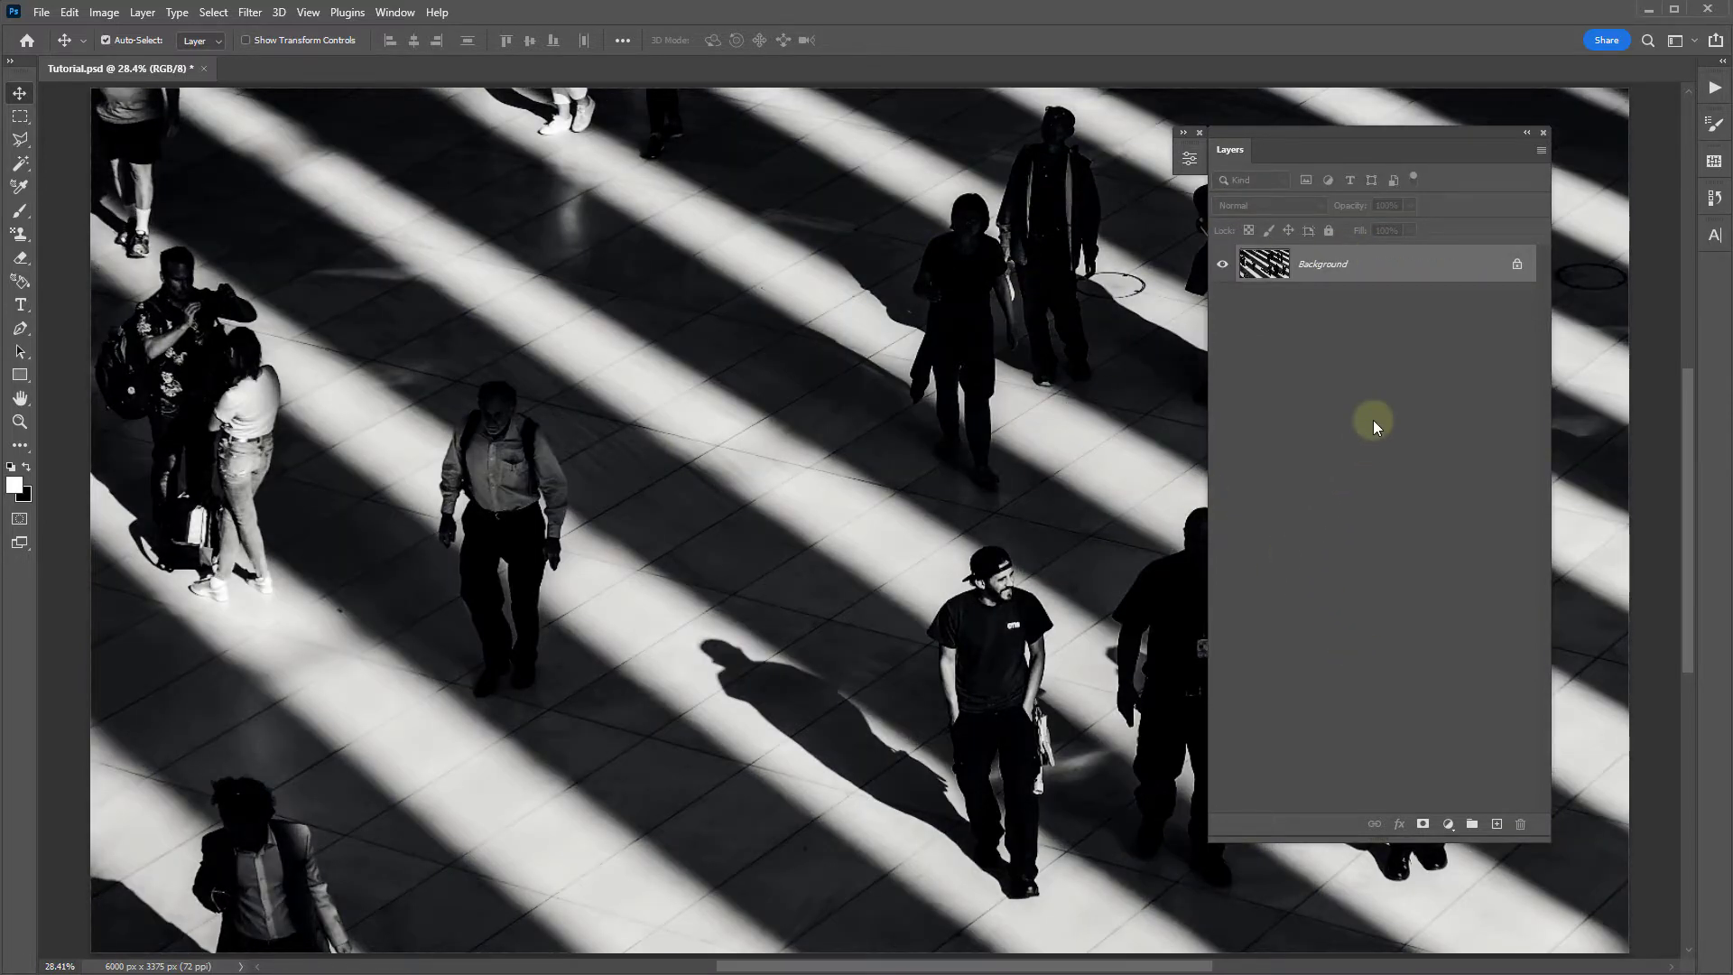
# Try Shadows/Highlights with shadow amount 28% and tone 46% on a duplicate of the background, and delete the duplicate
pyautogui.hotkey('ctrl', 'j')
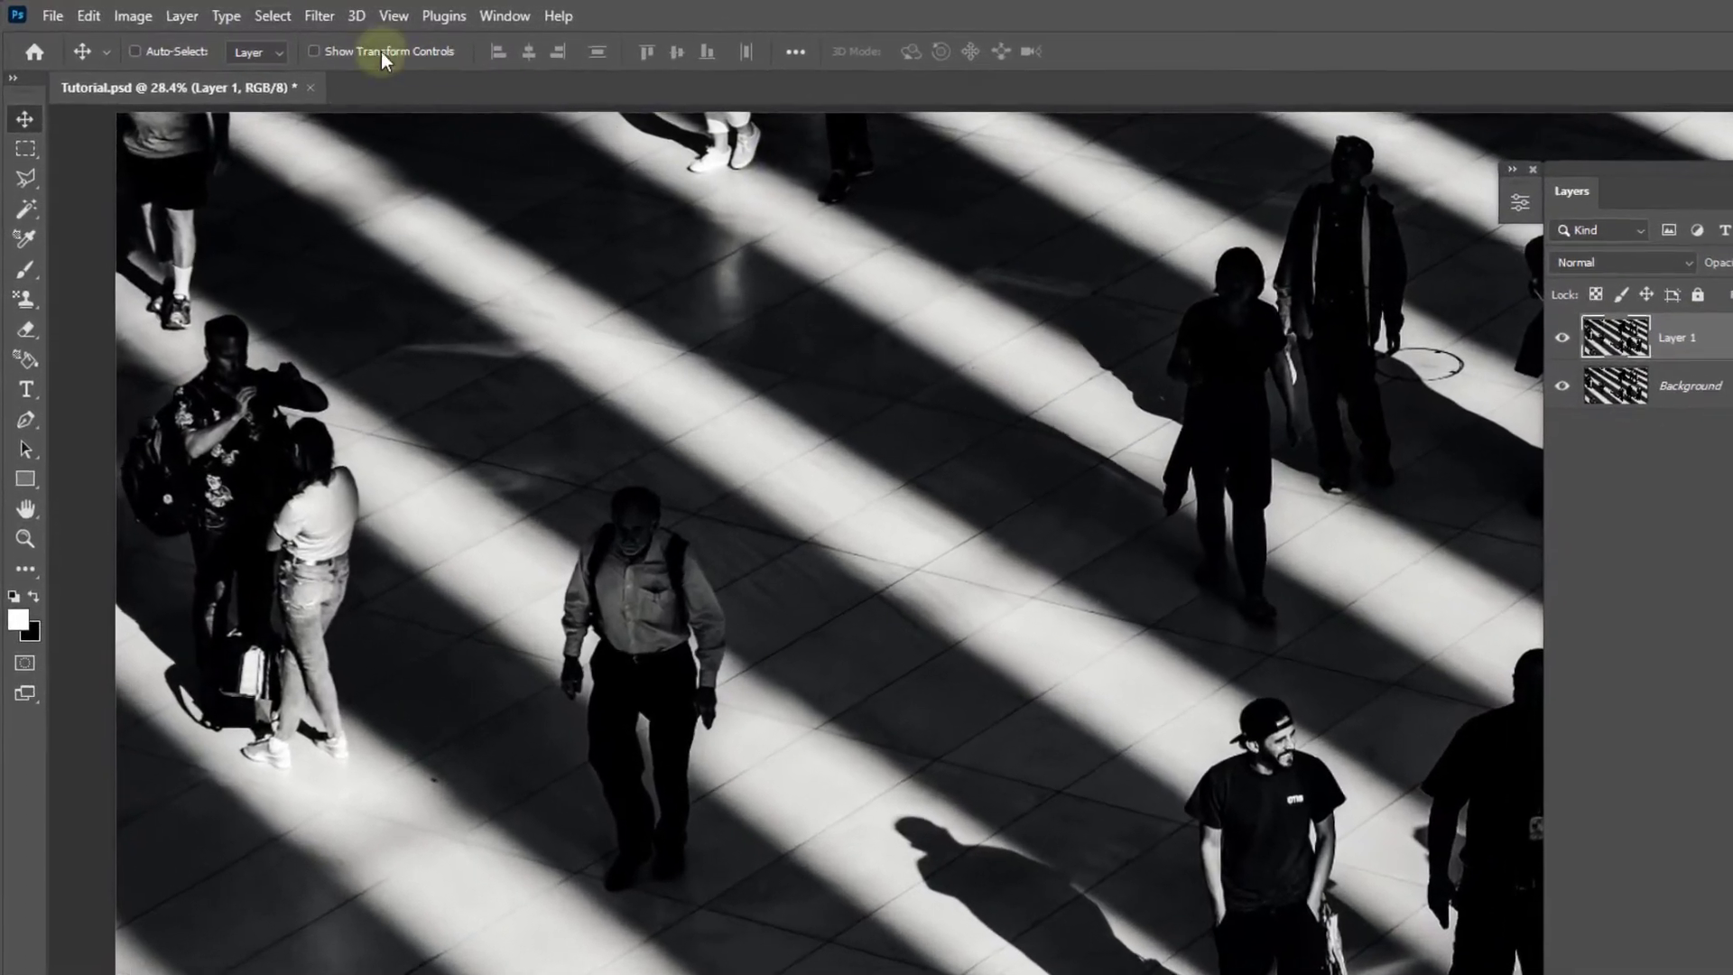
pyautogui.click(132, 16)
pyautogui.moveTo(169, 75)
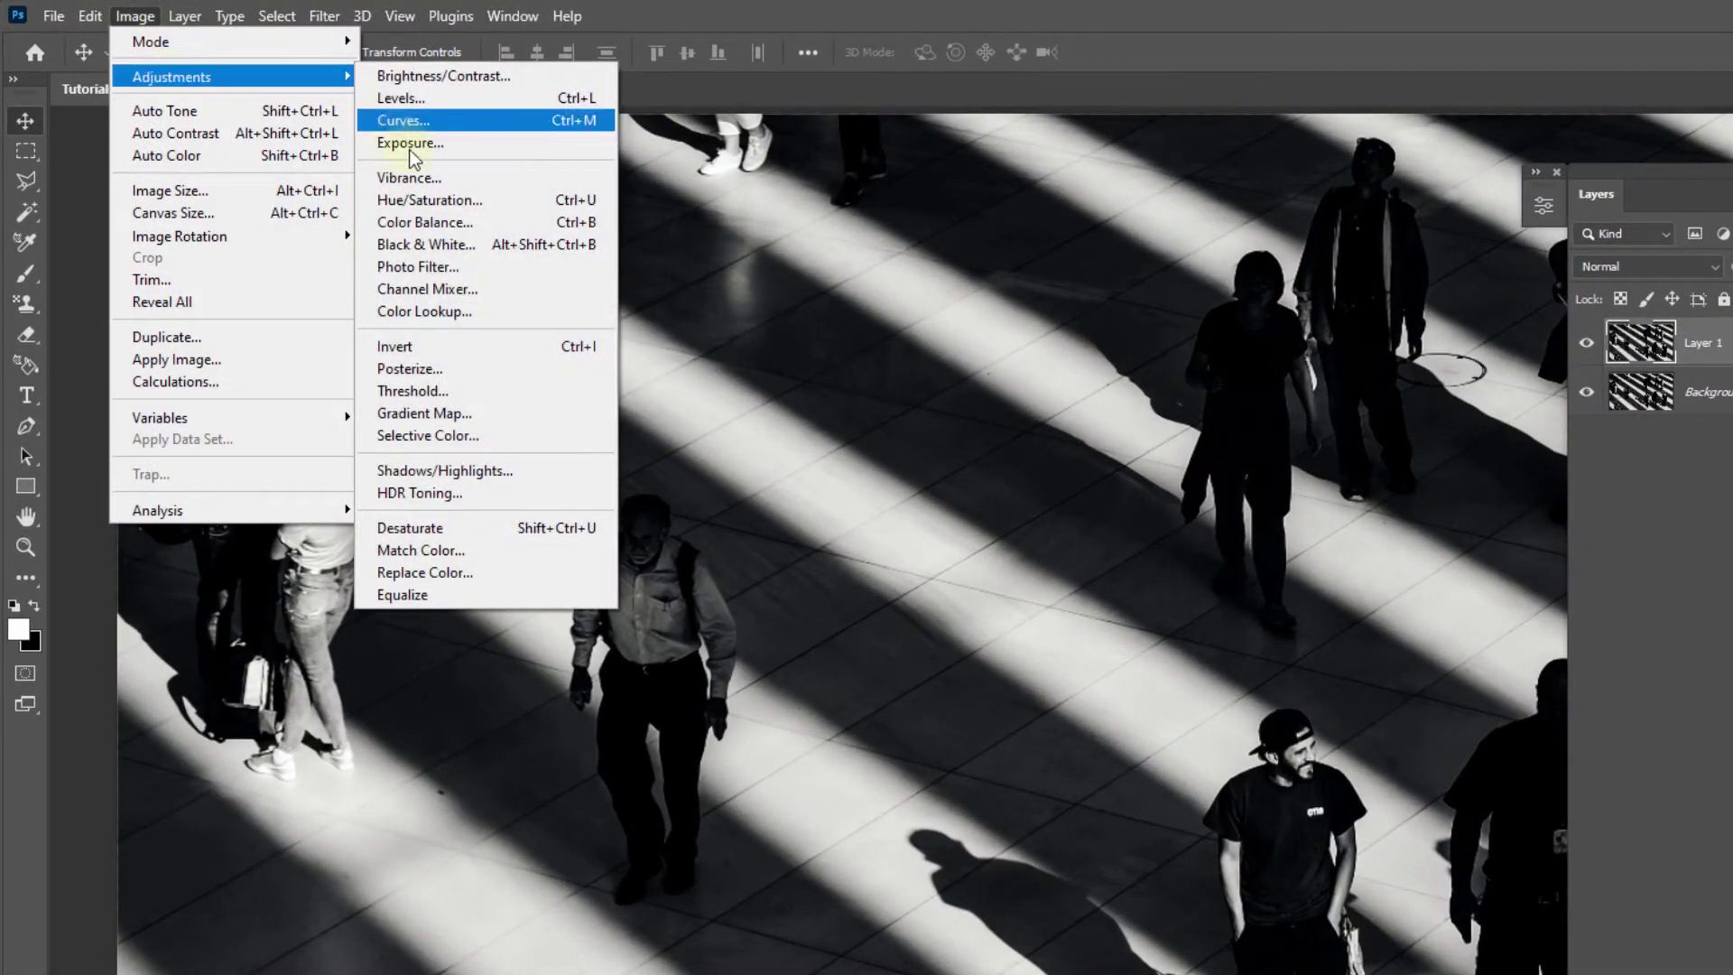
pyautogui.click(444, 470)
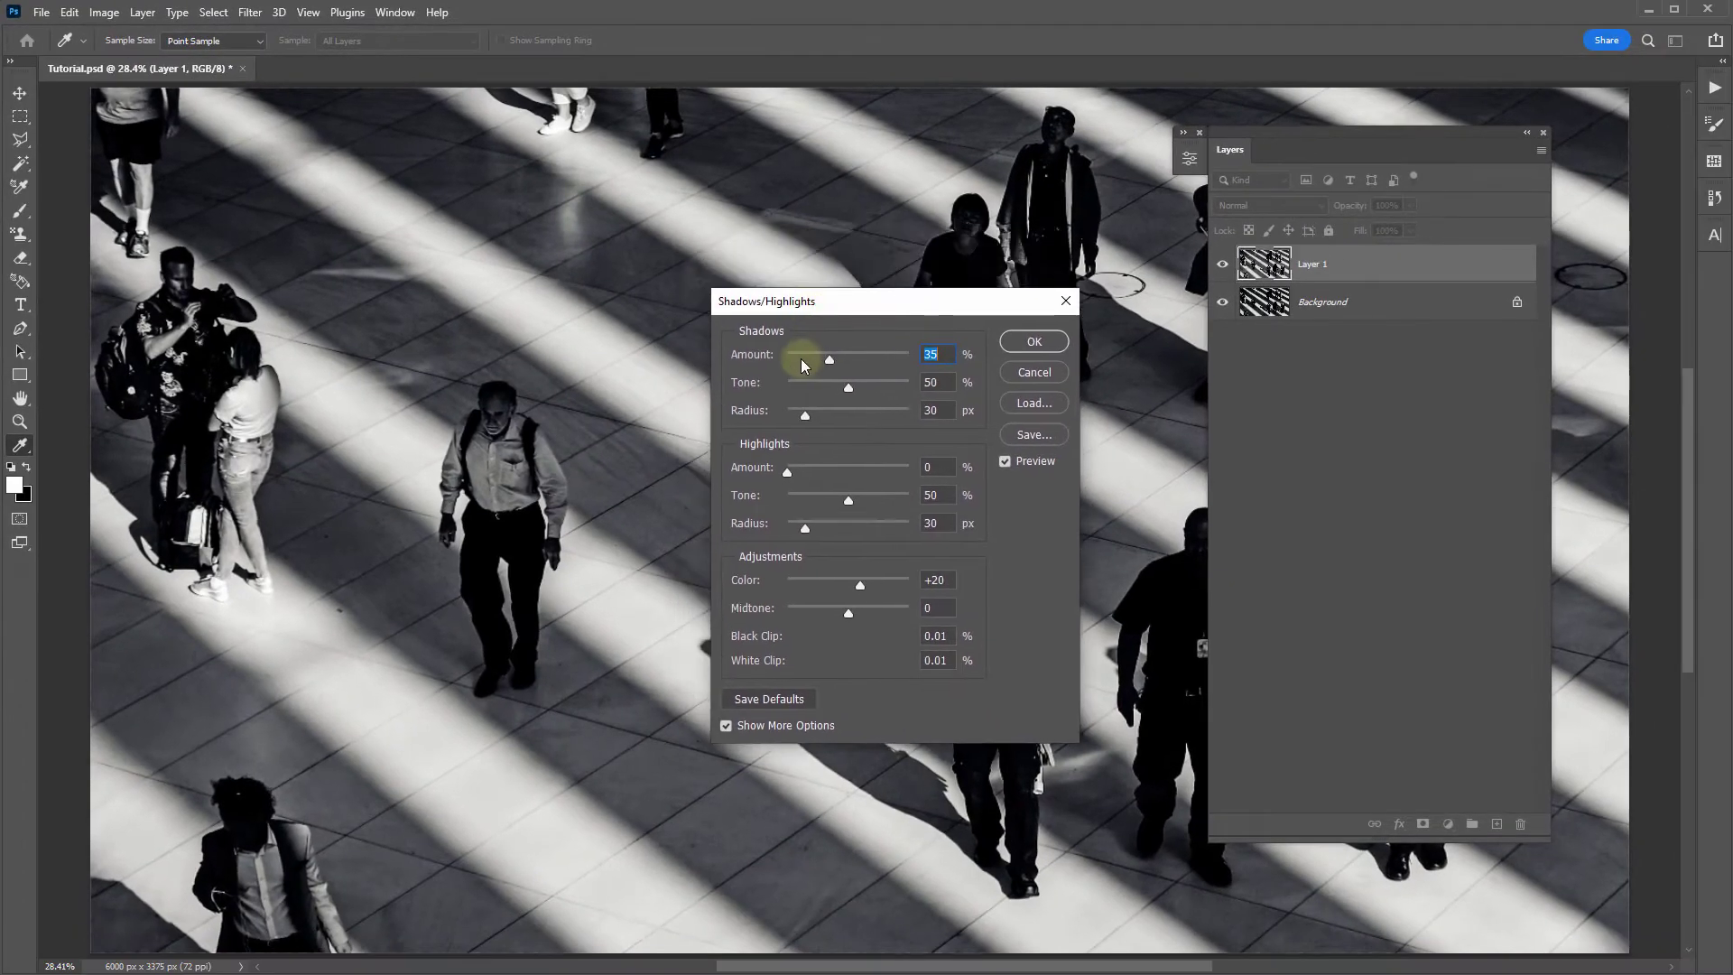
pyautogui.moveTo(803, 363); pyautogui.dragTo(841, 382)
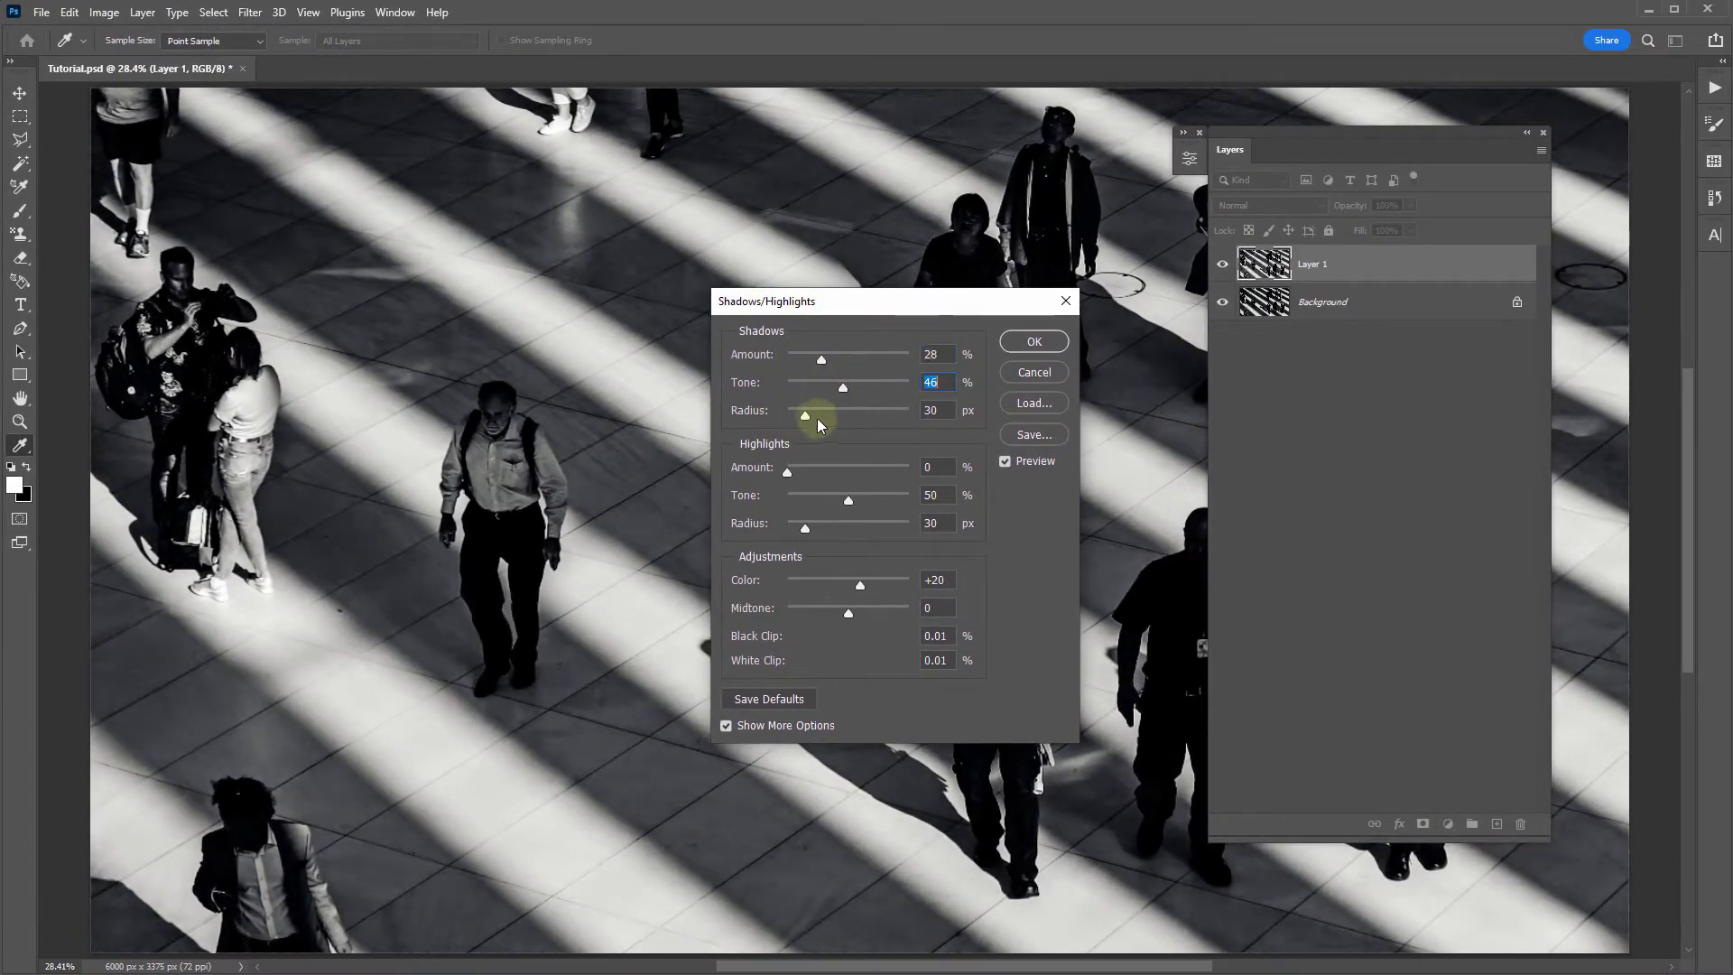
pyautogui.click(1034, 341)
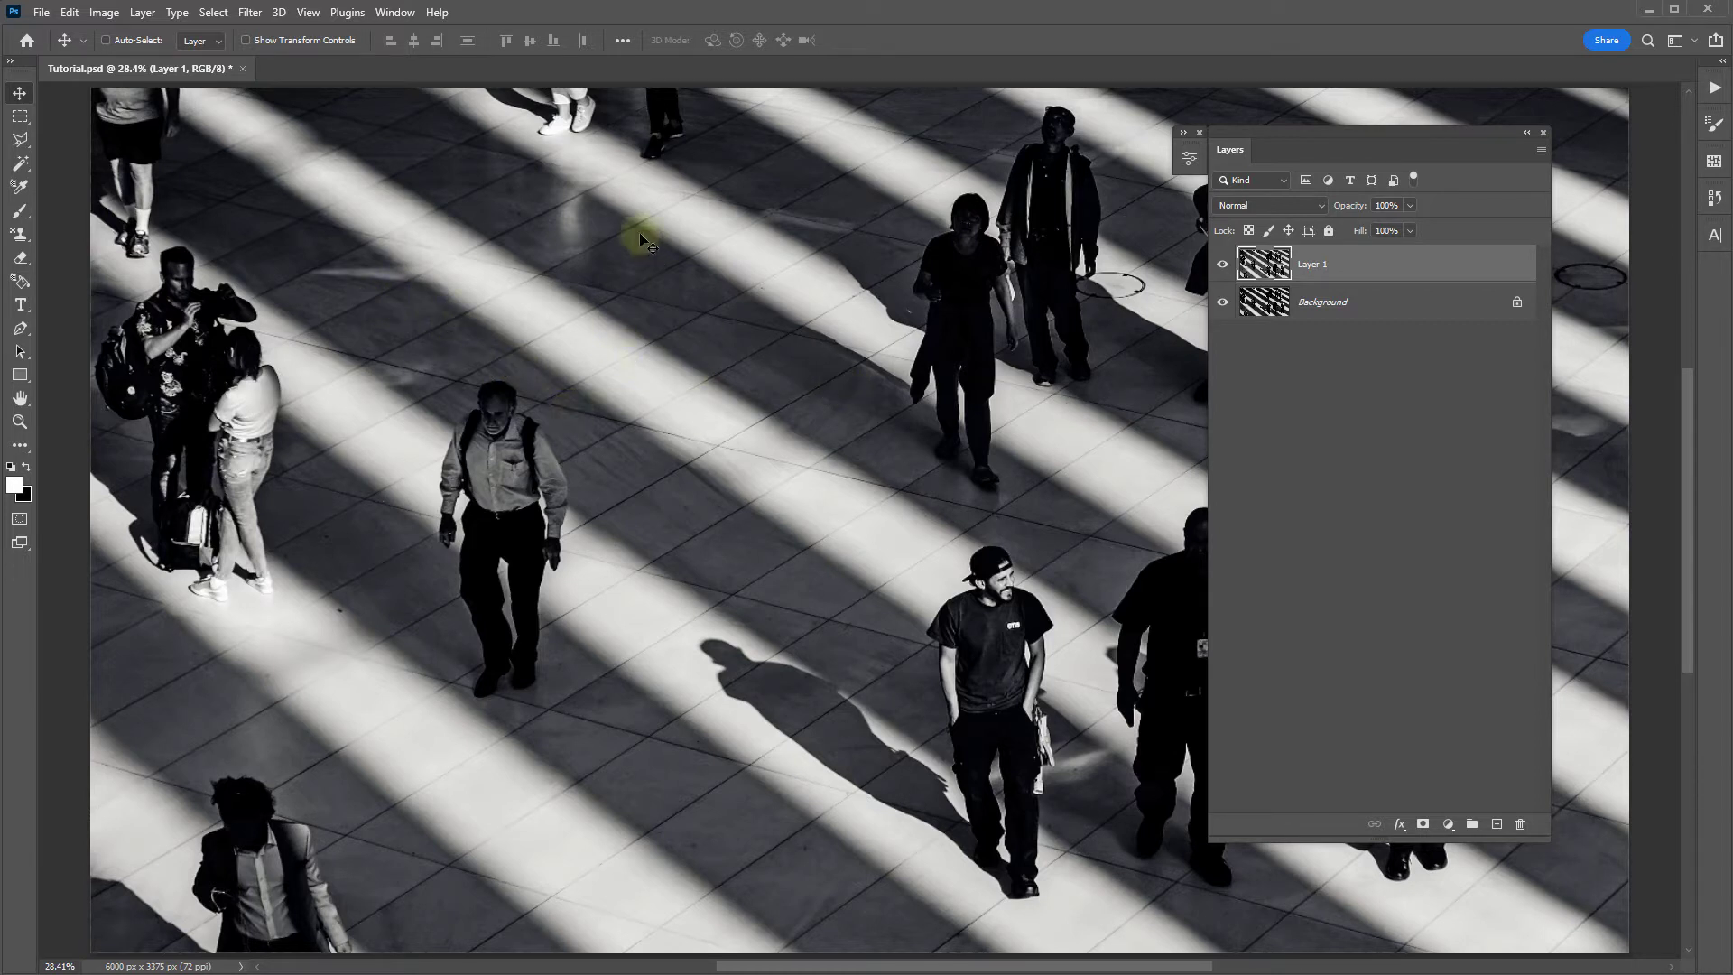
pyautogui.press('Delete')
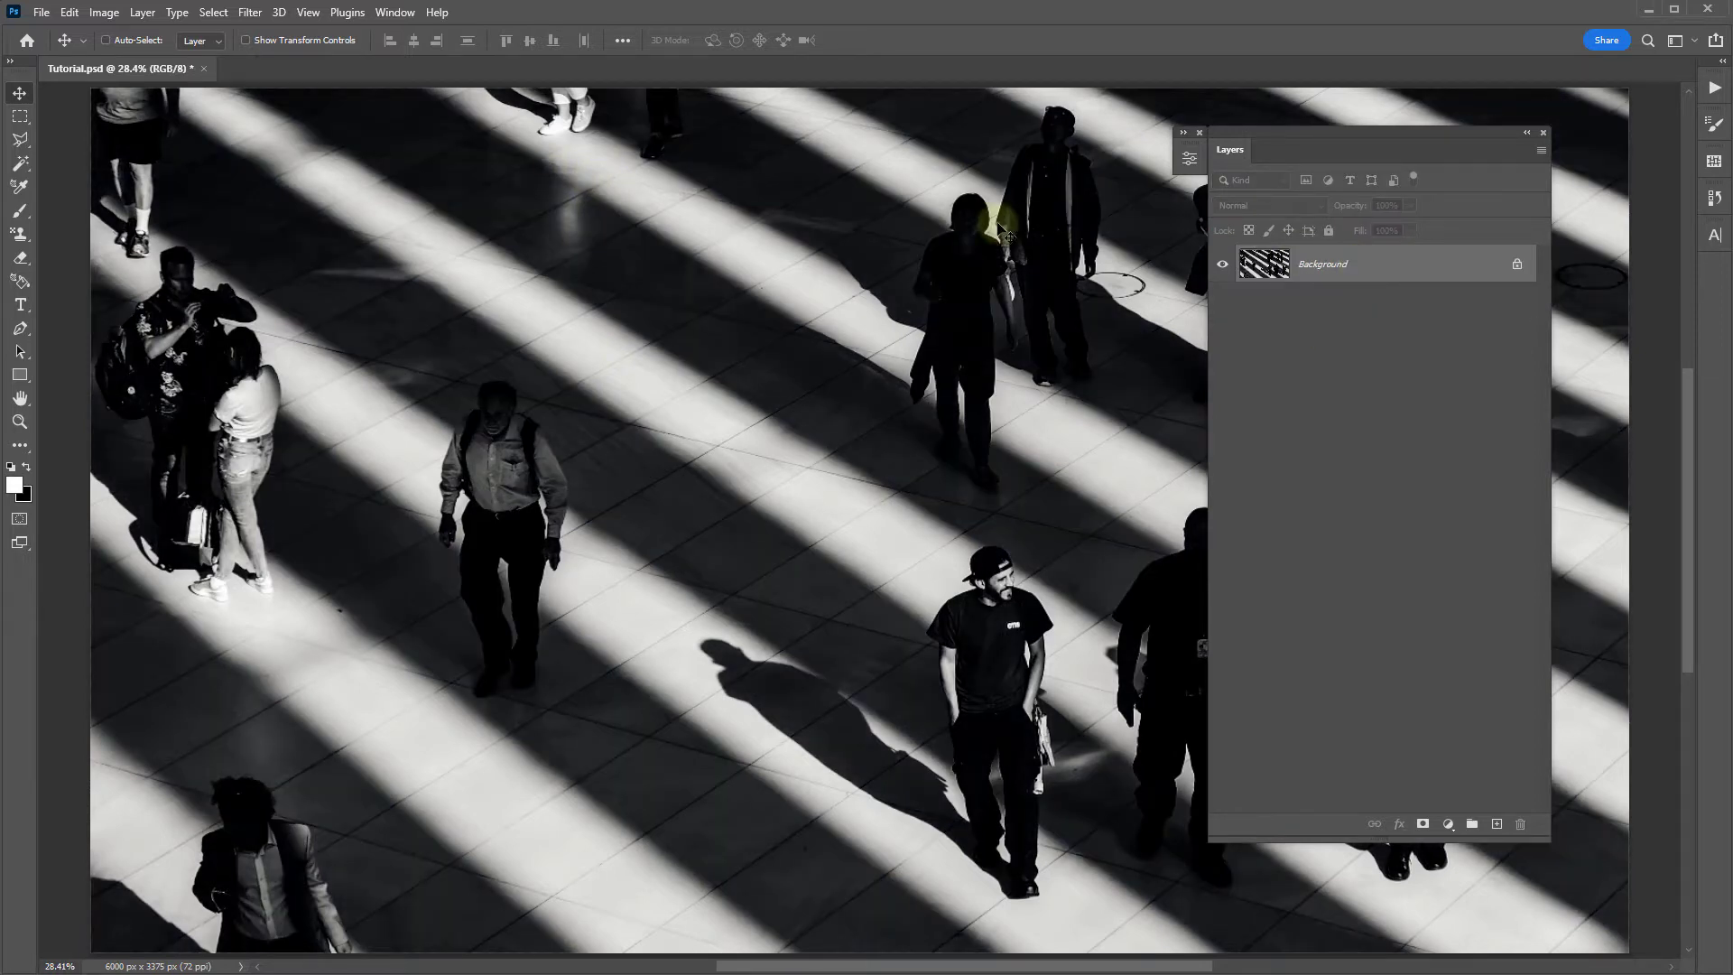
# Duplicate the background layer and make an inverted Shadows selection with Color Range at fuzziness 49% and range 72
pyautogui.hotkey('ctrl', 'j')
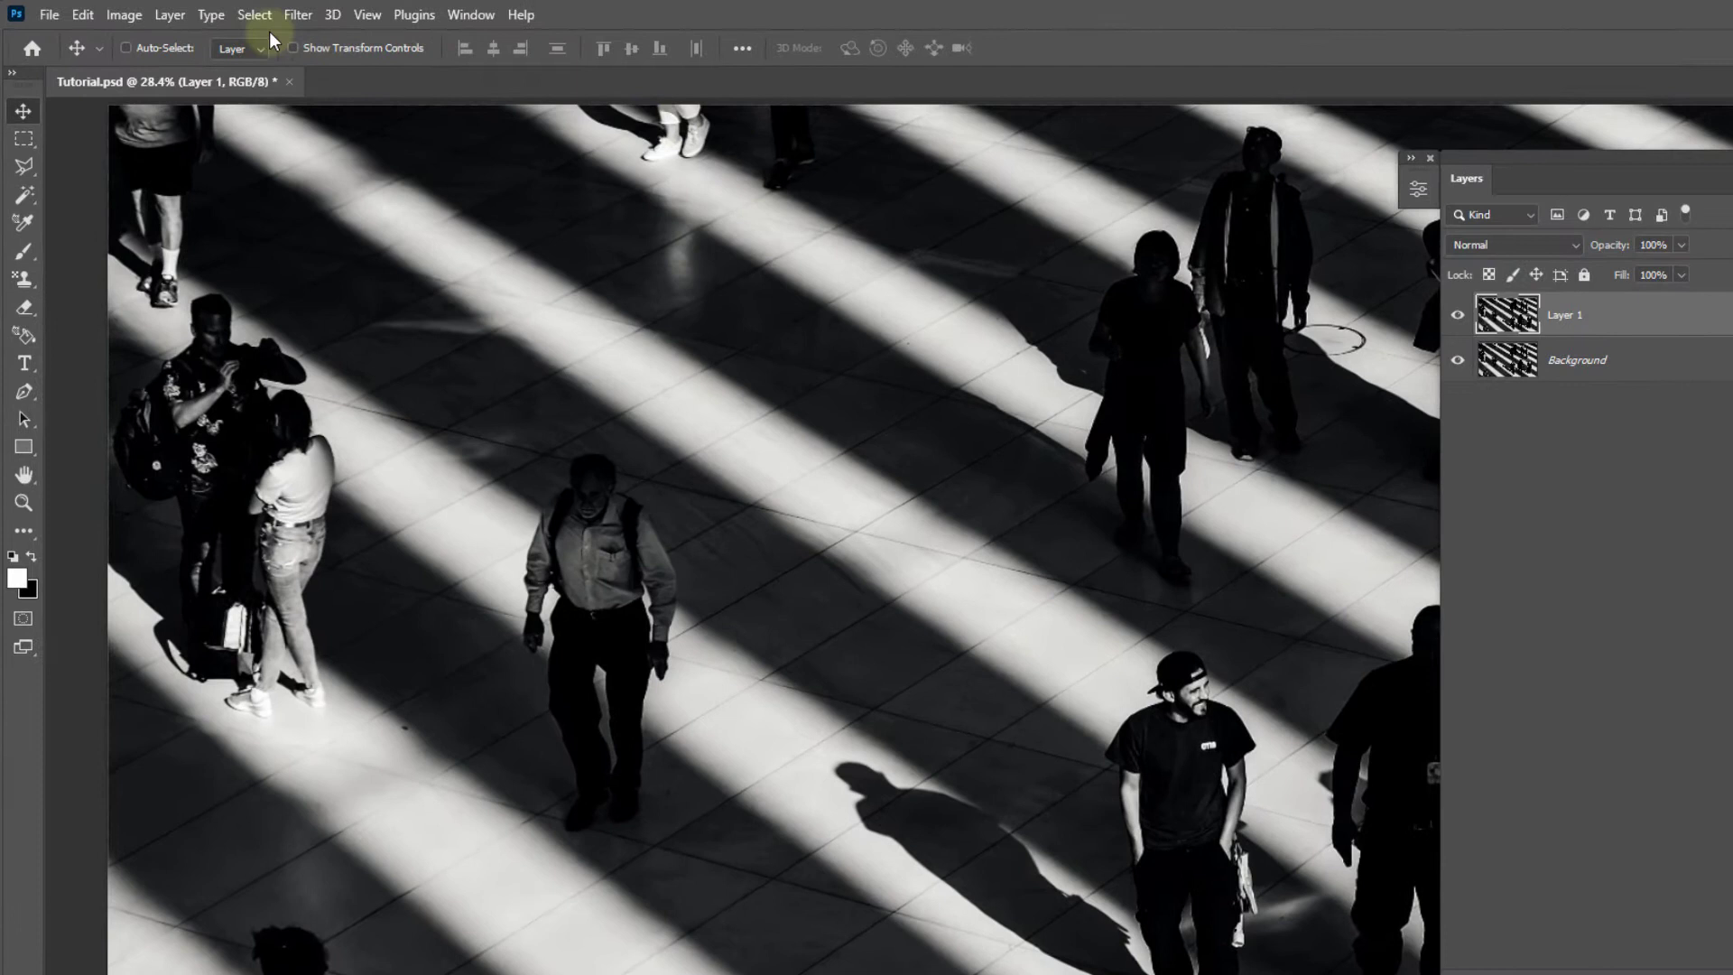
pyautogui.click(213, 12)
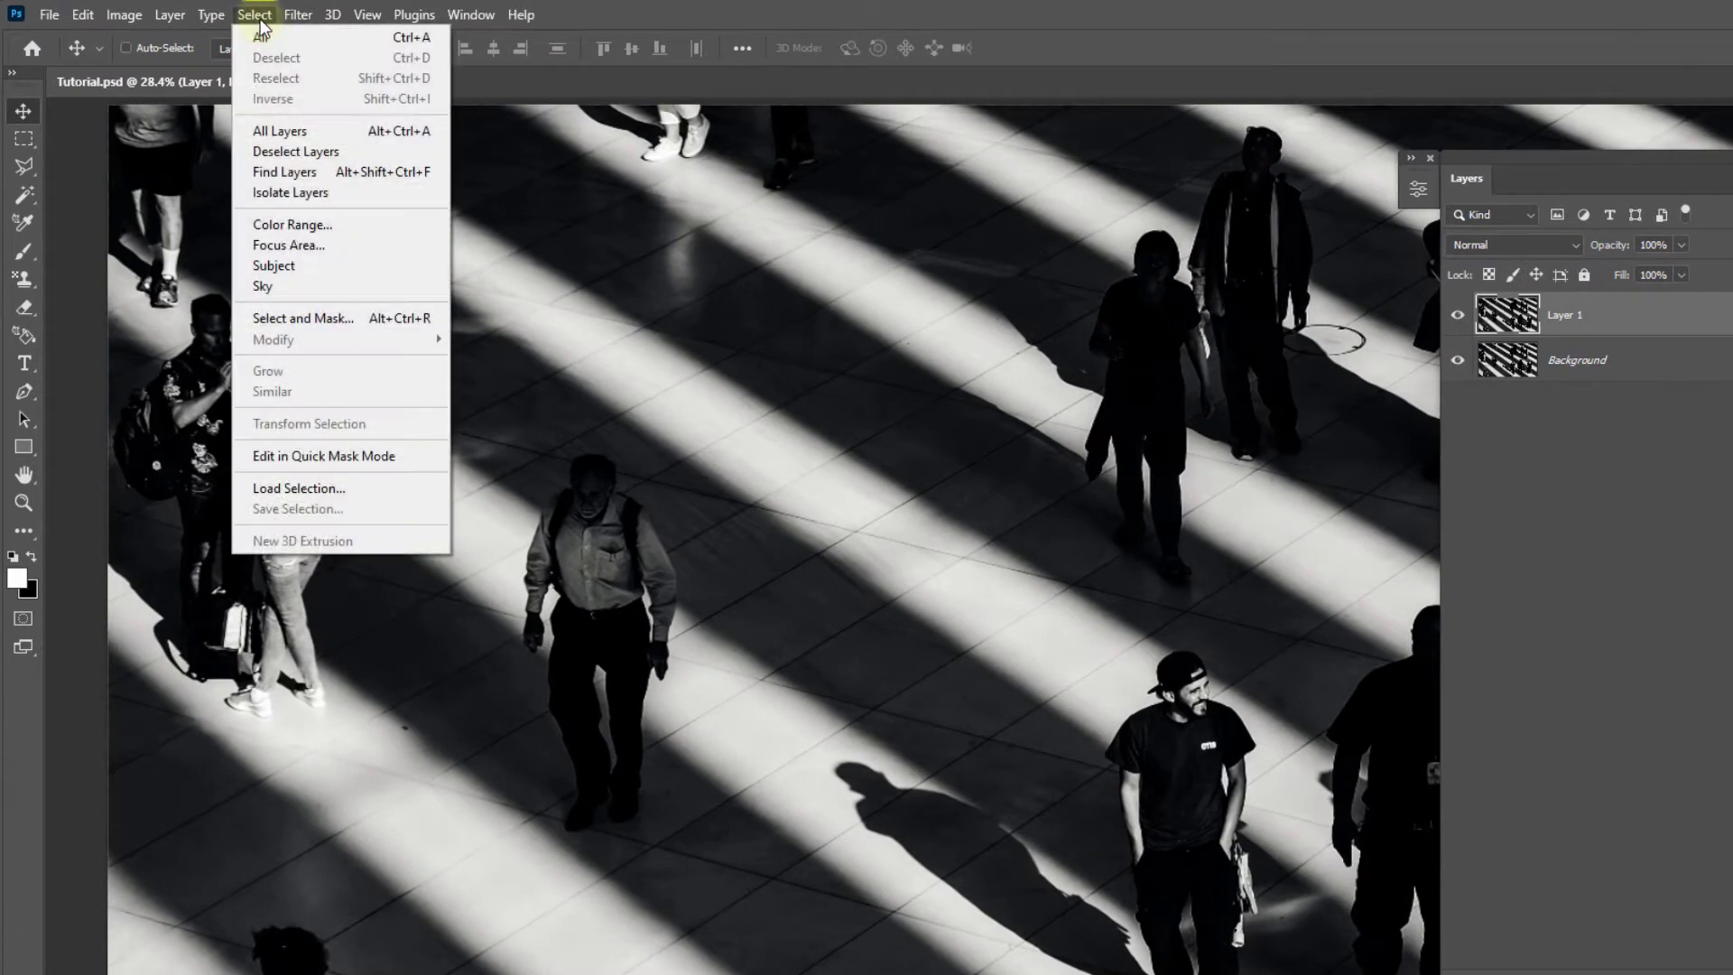
pyautogui.click(336, 226)
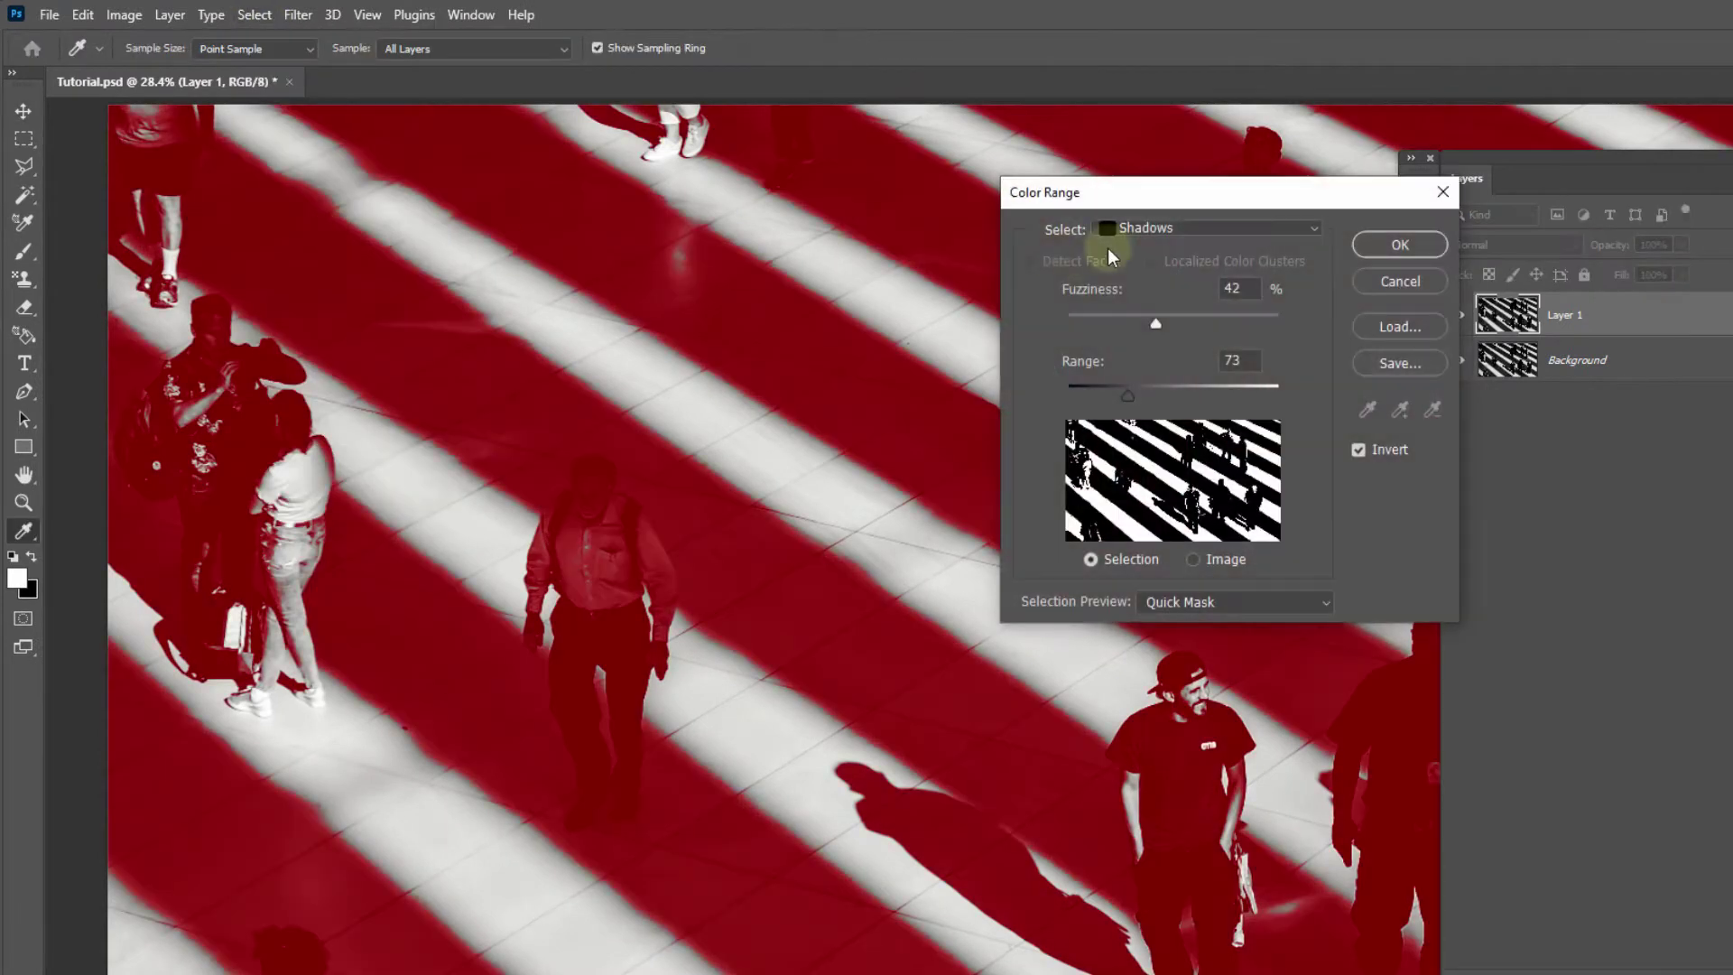
pyautogui.moveTo(1183, 205); pyautogui.dragTo(1001, 219)
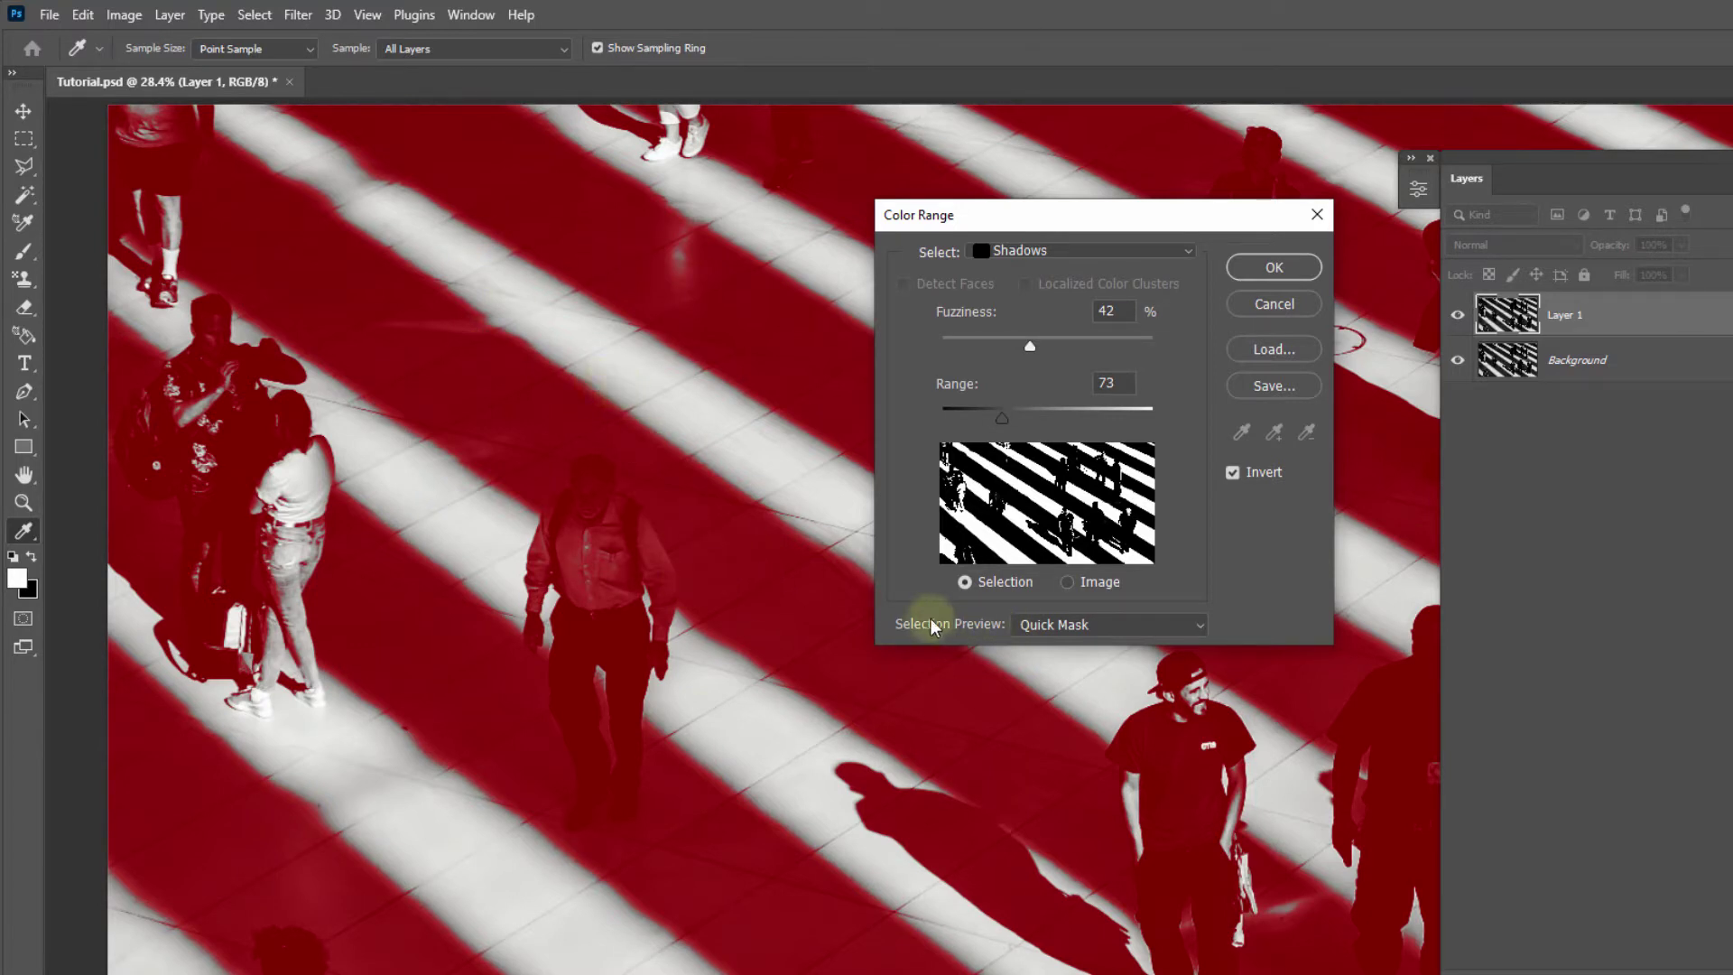
pyautogui.click(1074, 627)
pyautogui.click(1080, 739)
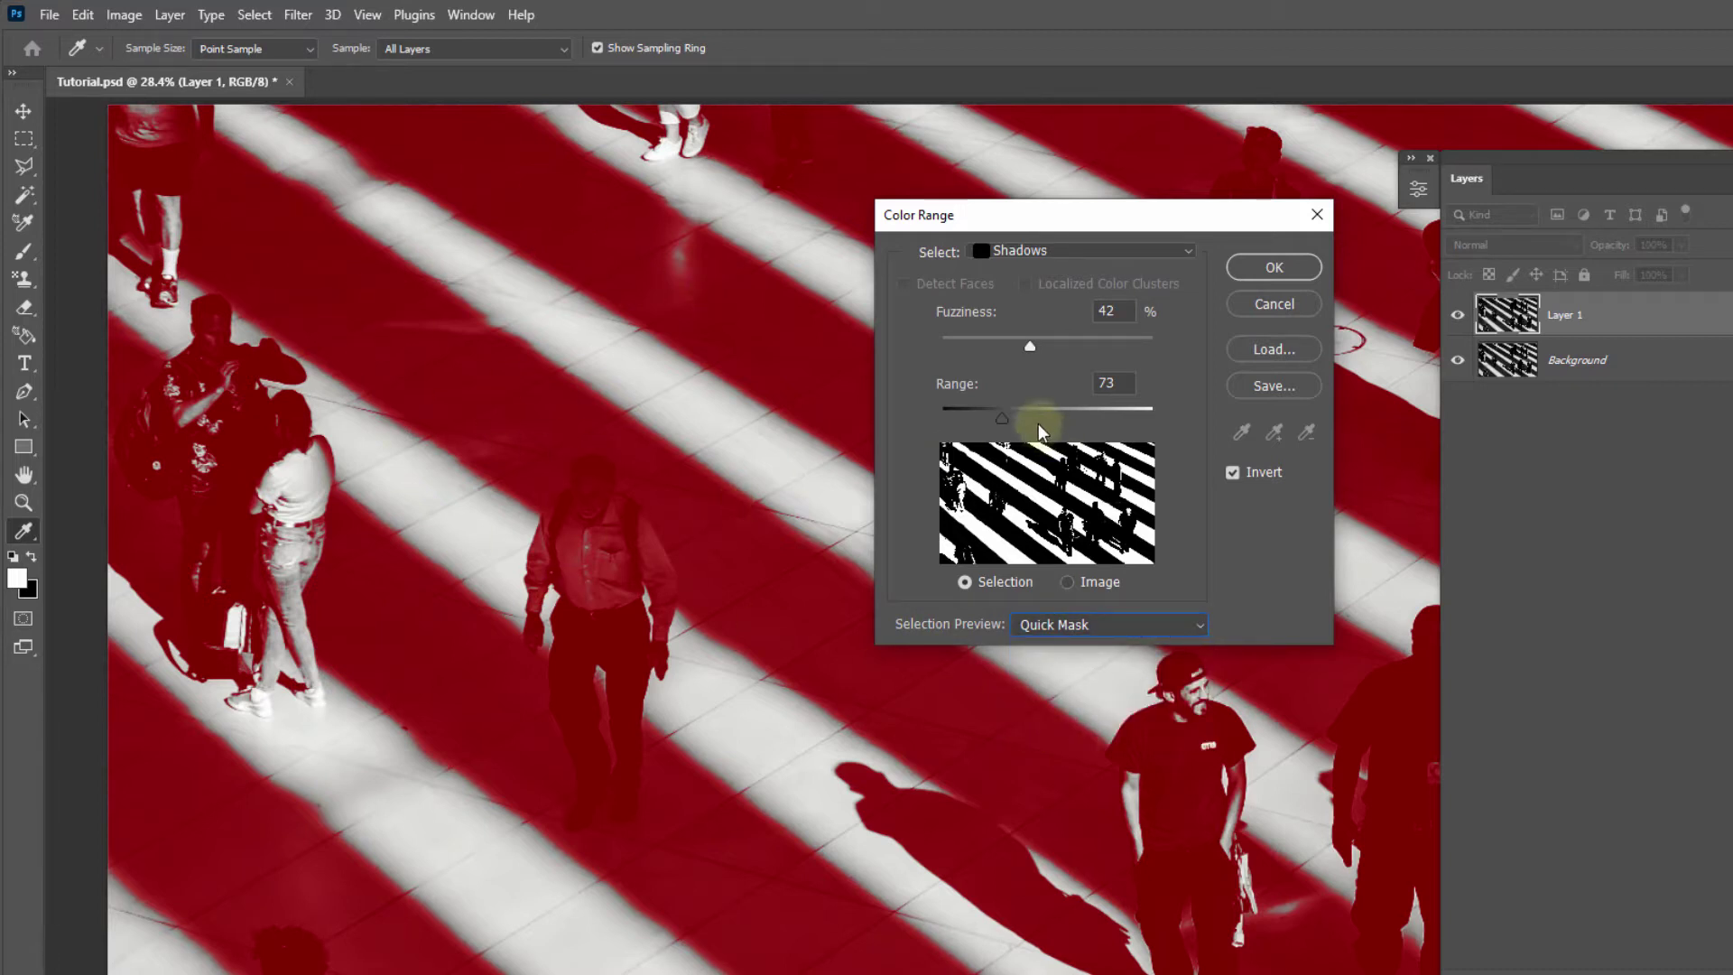
pyautogui.moveTo(1001, 418)
pyautogui.mouseDown()
pyautogui.moveTo(965, 423)
pyautogui.moveTo(1078, 425)
pyautogui.moveTo(1011, 419)
pyautogui.mouseUp()
pyautogui.moveTo(1025, 348)
pyautogui.mouseDown()
pyautogui.moveTo(993, 341)
pyautogui.moveTo(1063, 354)
pyautogui.moveTo(1044, 349)
pyautogui.mouseUp()
pyautogui.moveTo(1012, 417); pyautogui.dragTo(1000, 415)
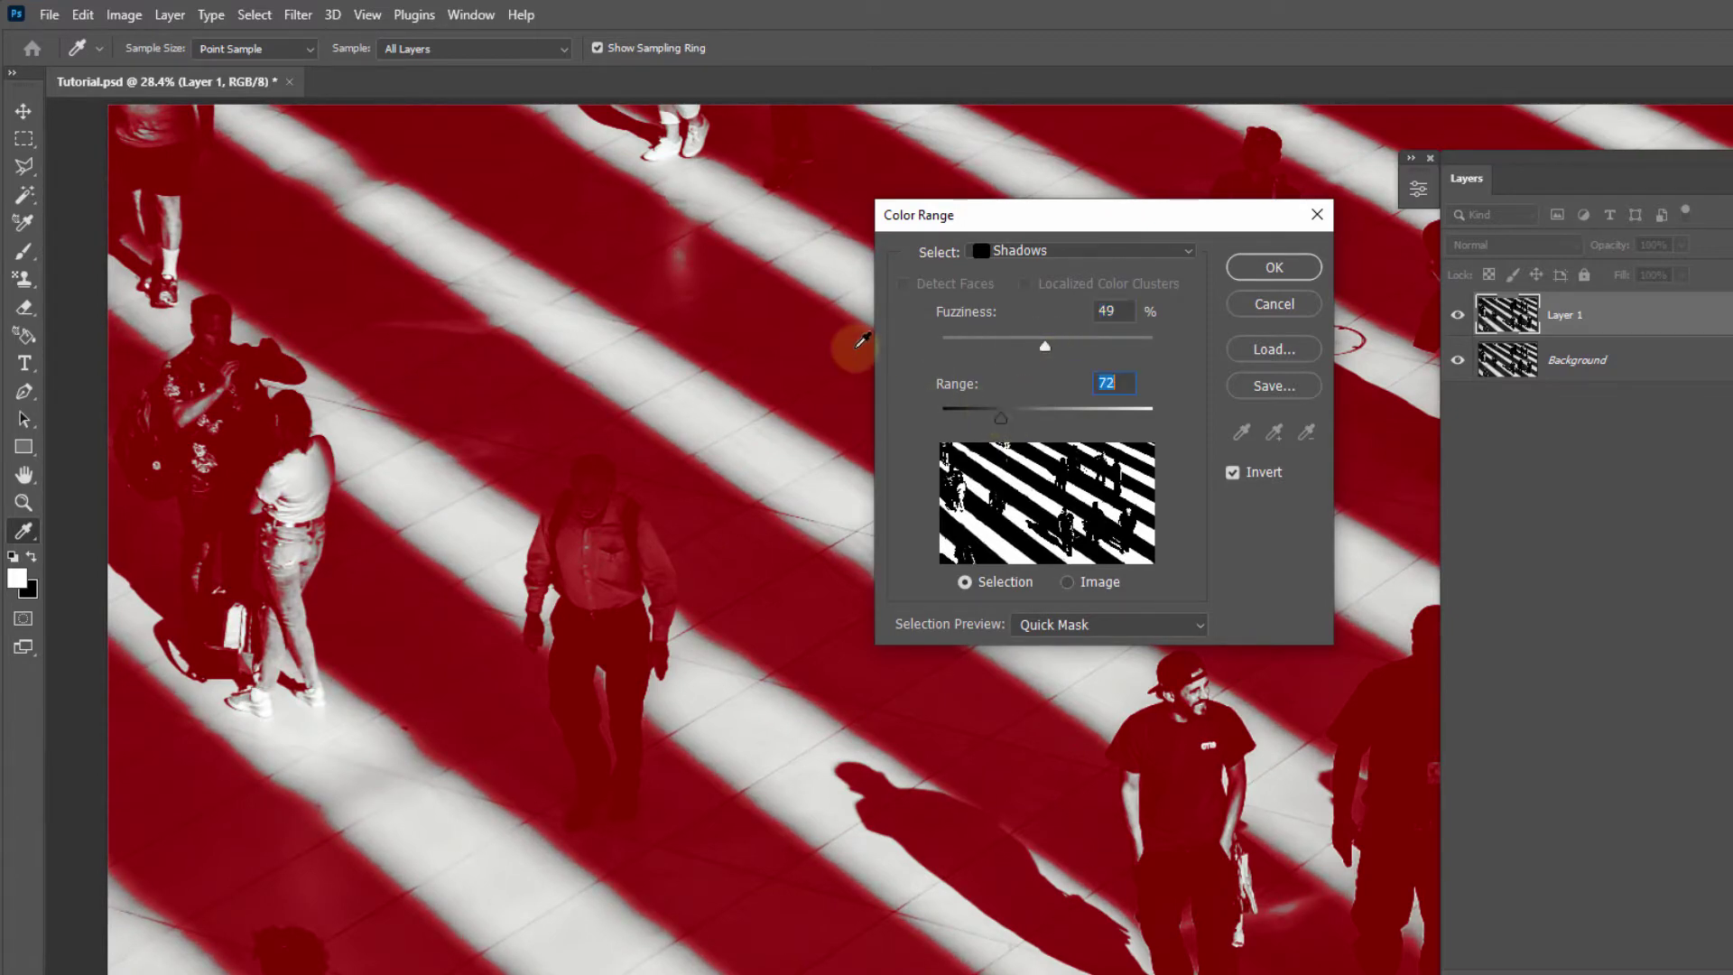
pyautogui.click(1274, 267)
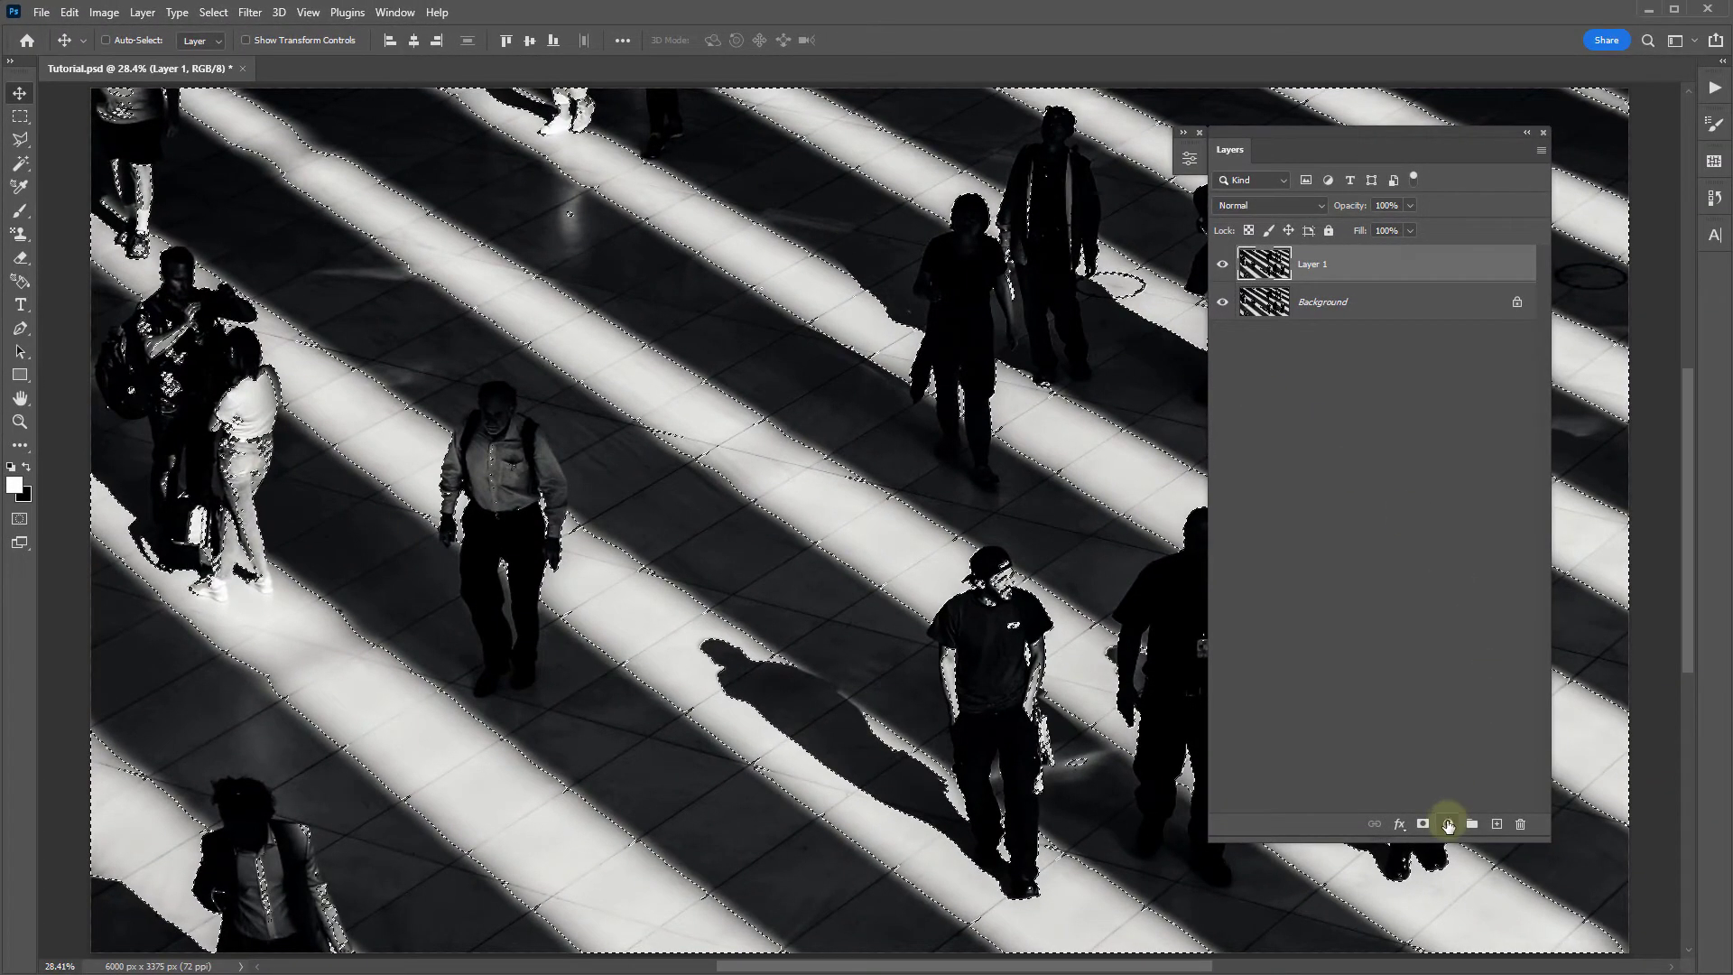
# Add a Brightness/Contrast adjustment layer masked by the Color Range selection
pyautogui.click(1447, 824)
pyautogui.click(1500, 560)
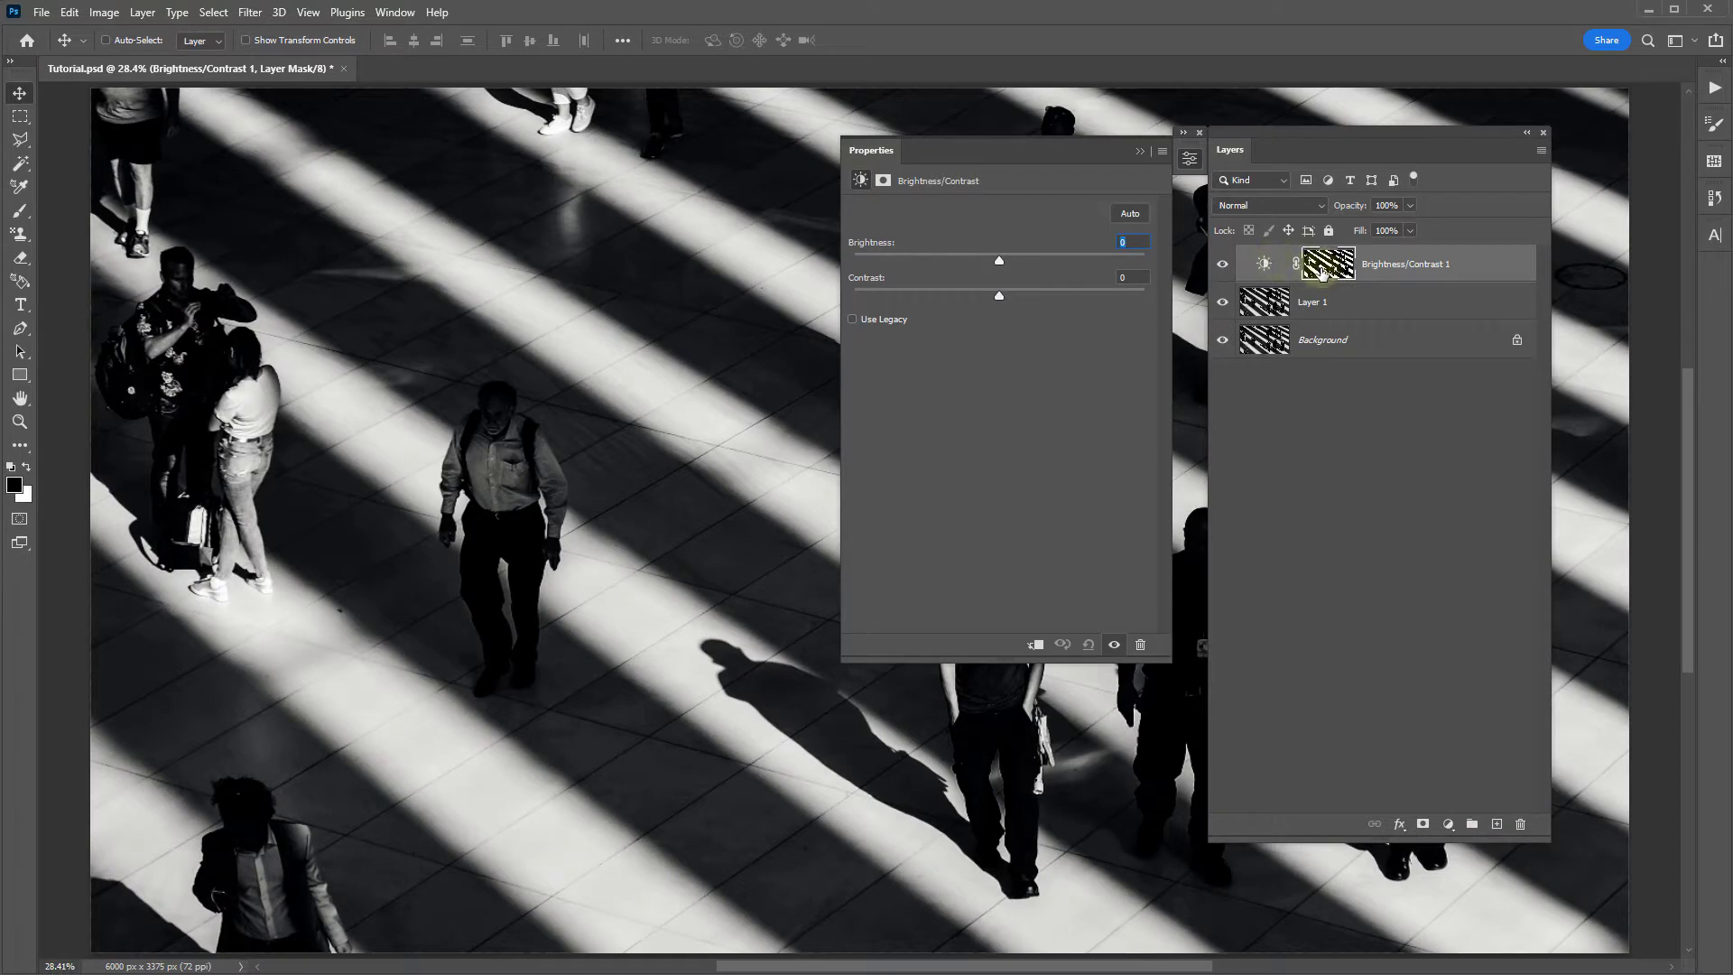
pyautogui.click(1139, 151)
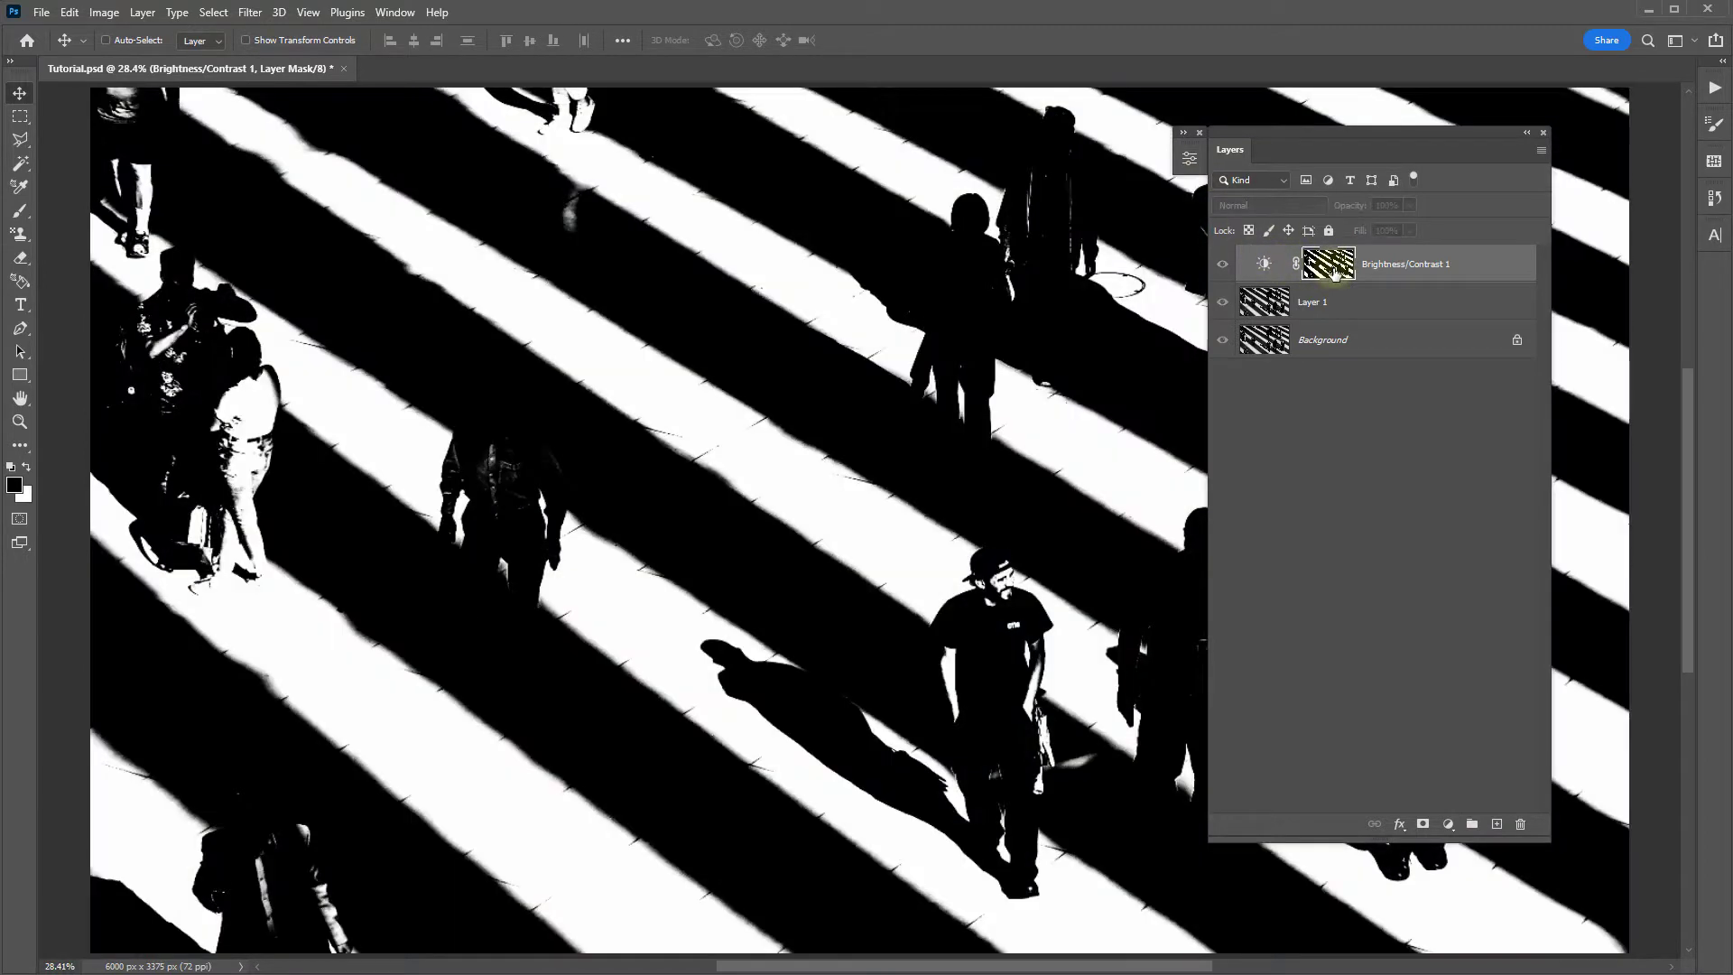
# Display the Brightness/Contrast layer's mask on the canvas and invert it so the adjustment targets the shadows
pyautogui.keyDown('alt'); pyautogui.click(1334, 266); pyautogui.keyUp('alt')
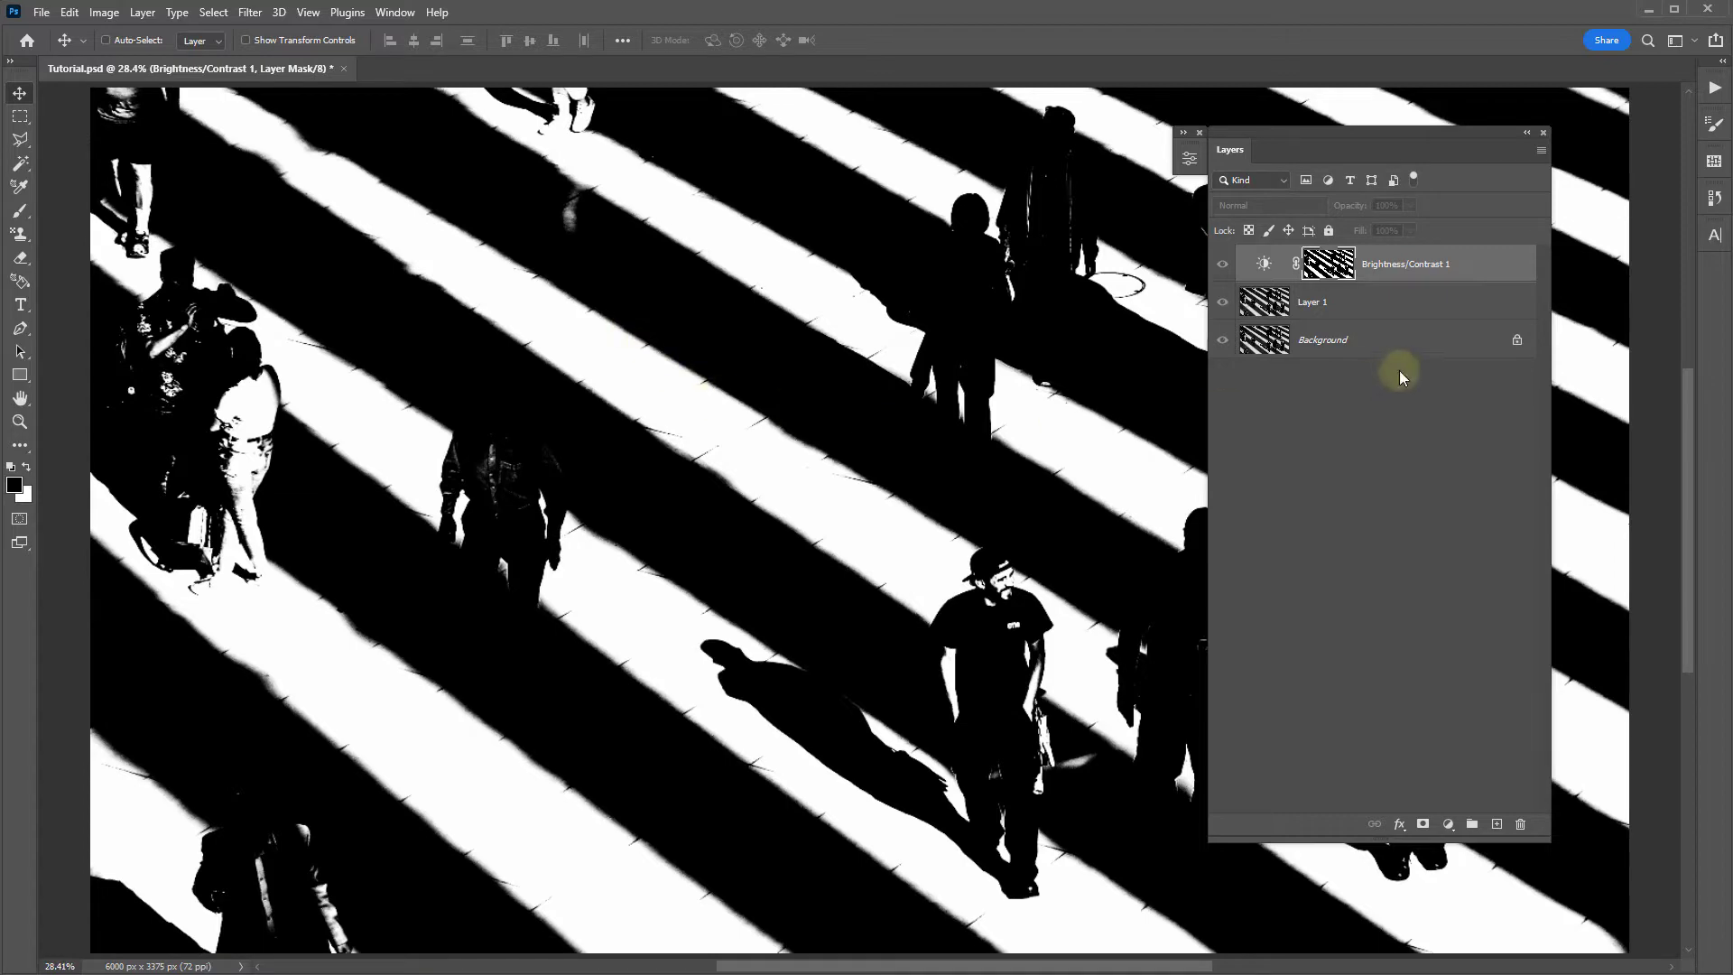
pyautogui.click(1265, 265)
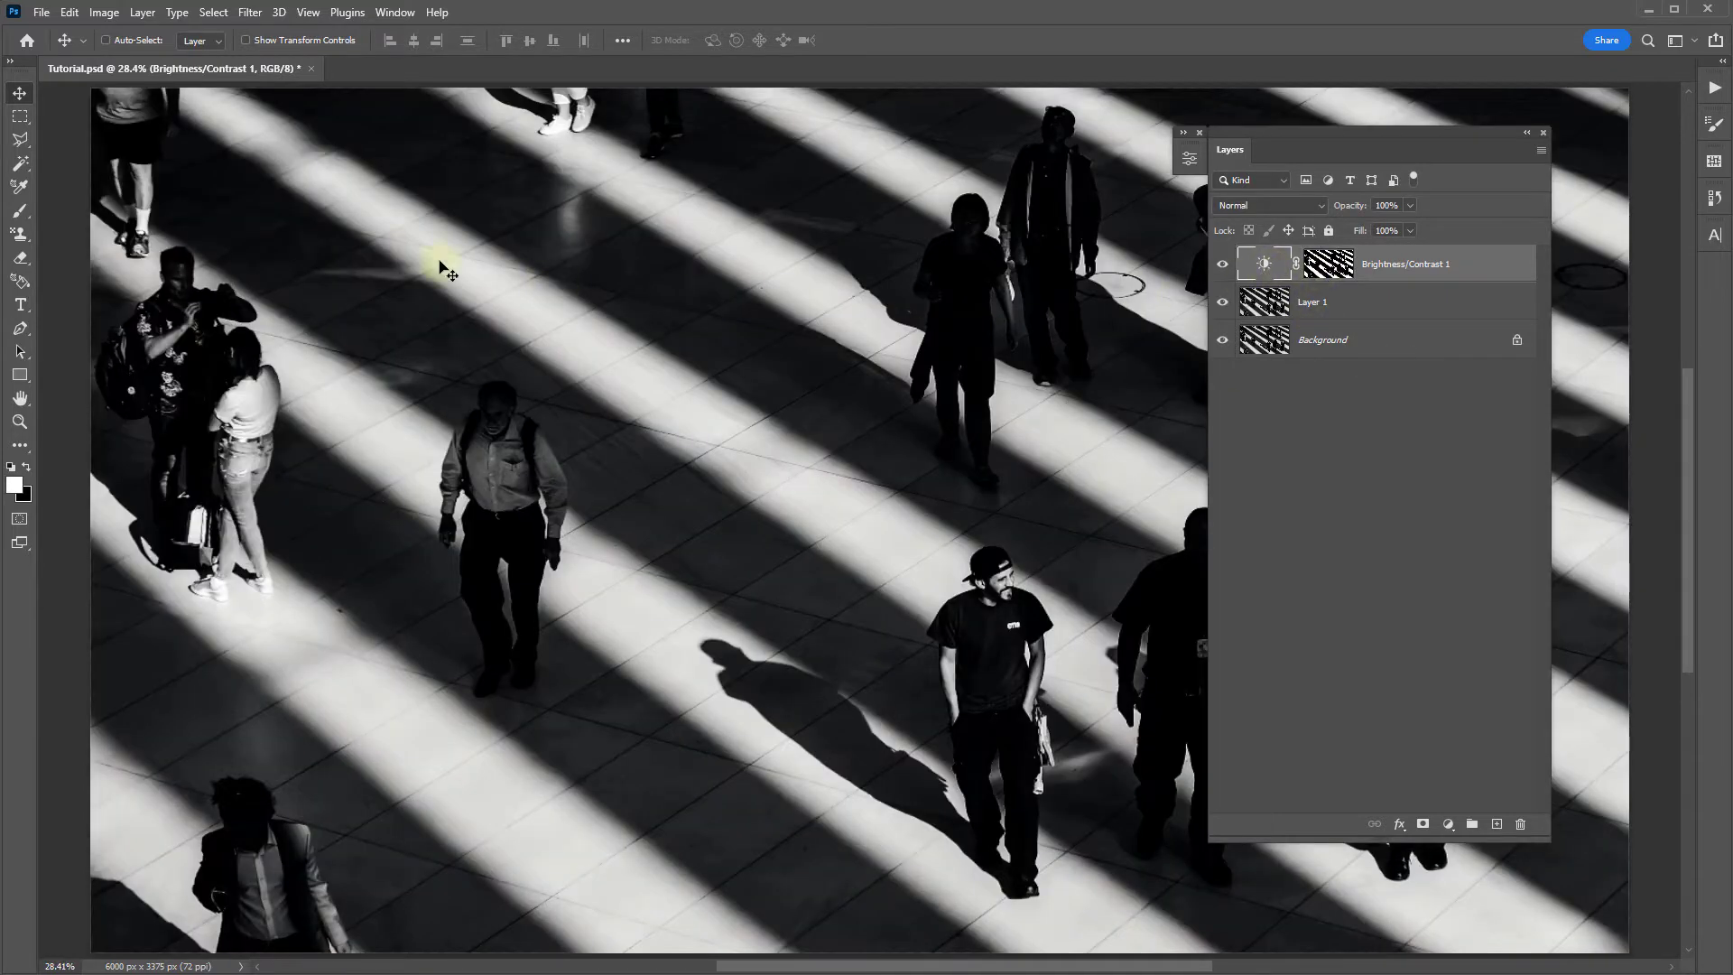
pyautogui.keyDown('alt'); pyautogui.click(1328, 264); pyautogui.keyUp('alt')
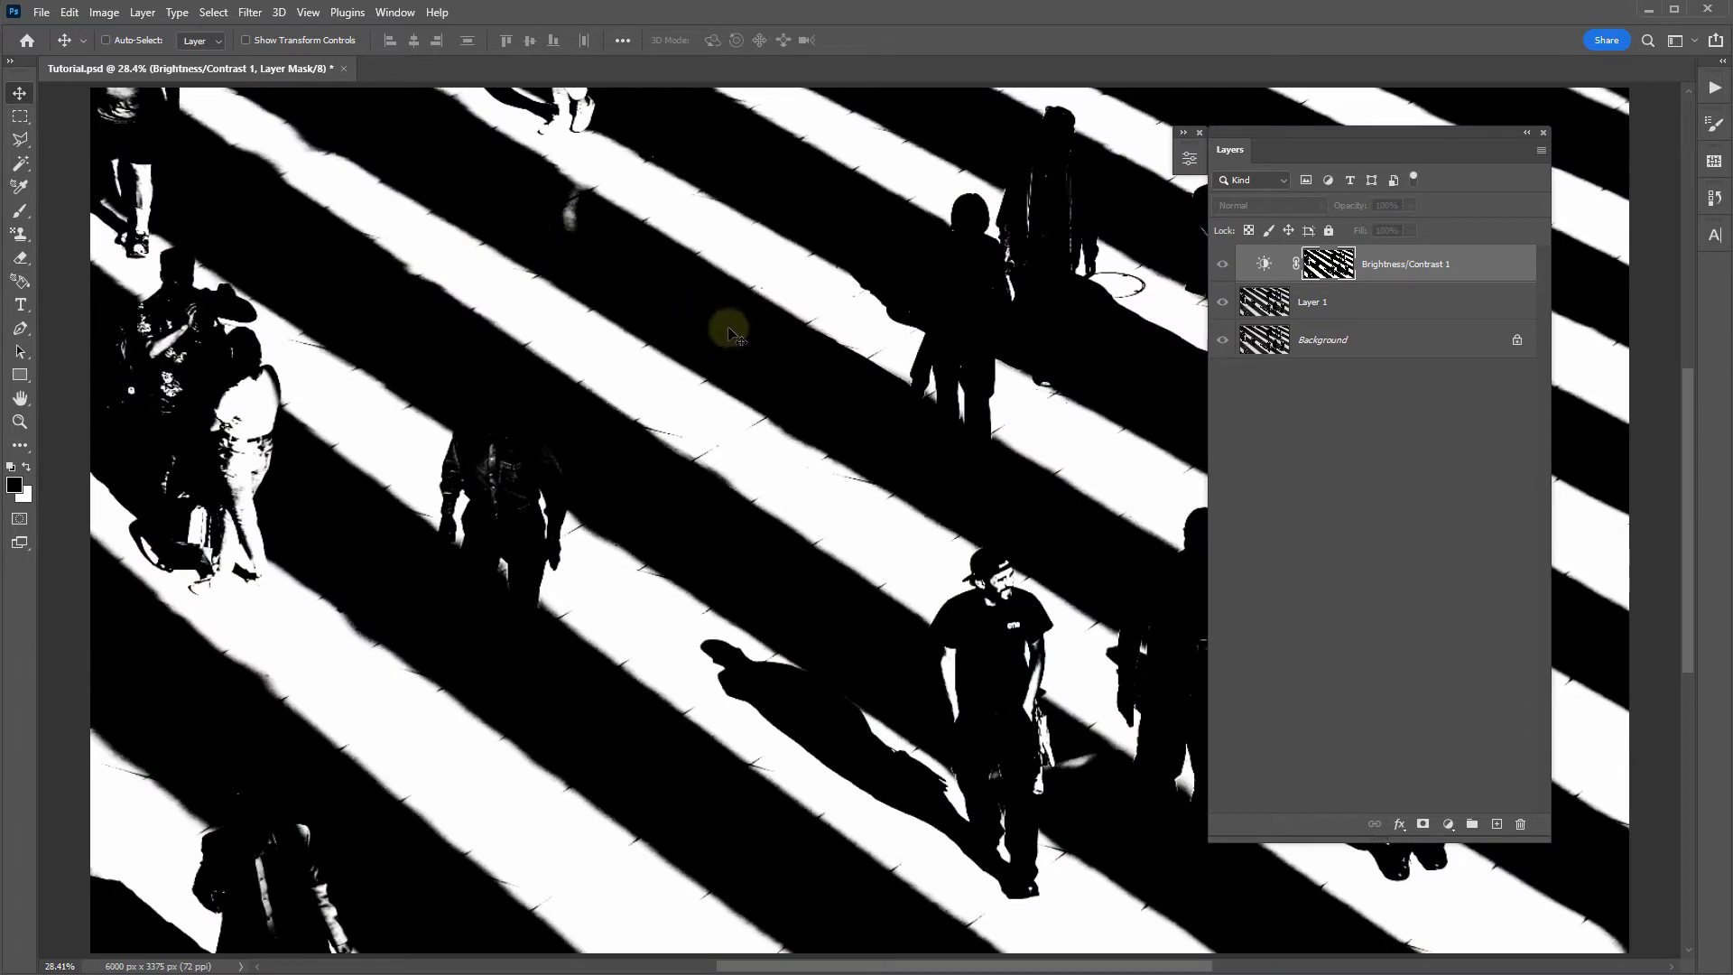
pyautogui.moveTo(733, 335); pyautogui.dragTo(733, 335)
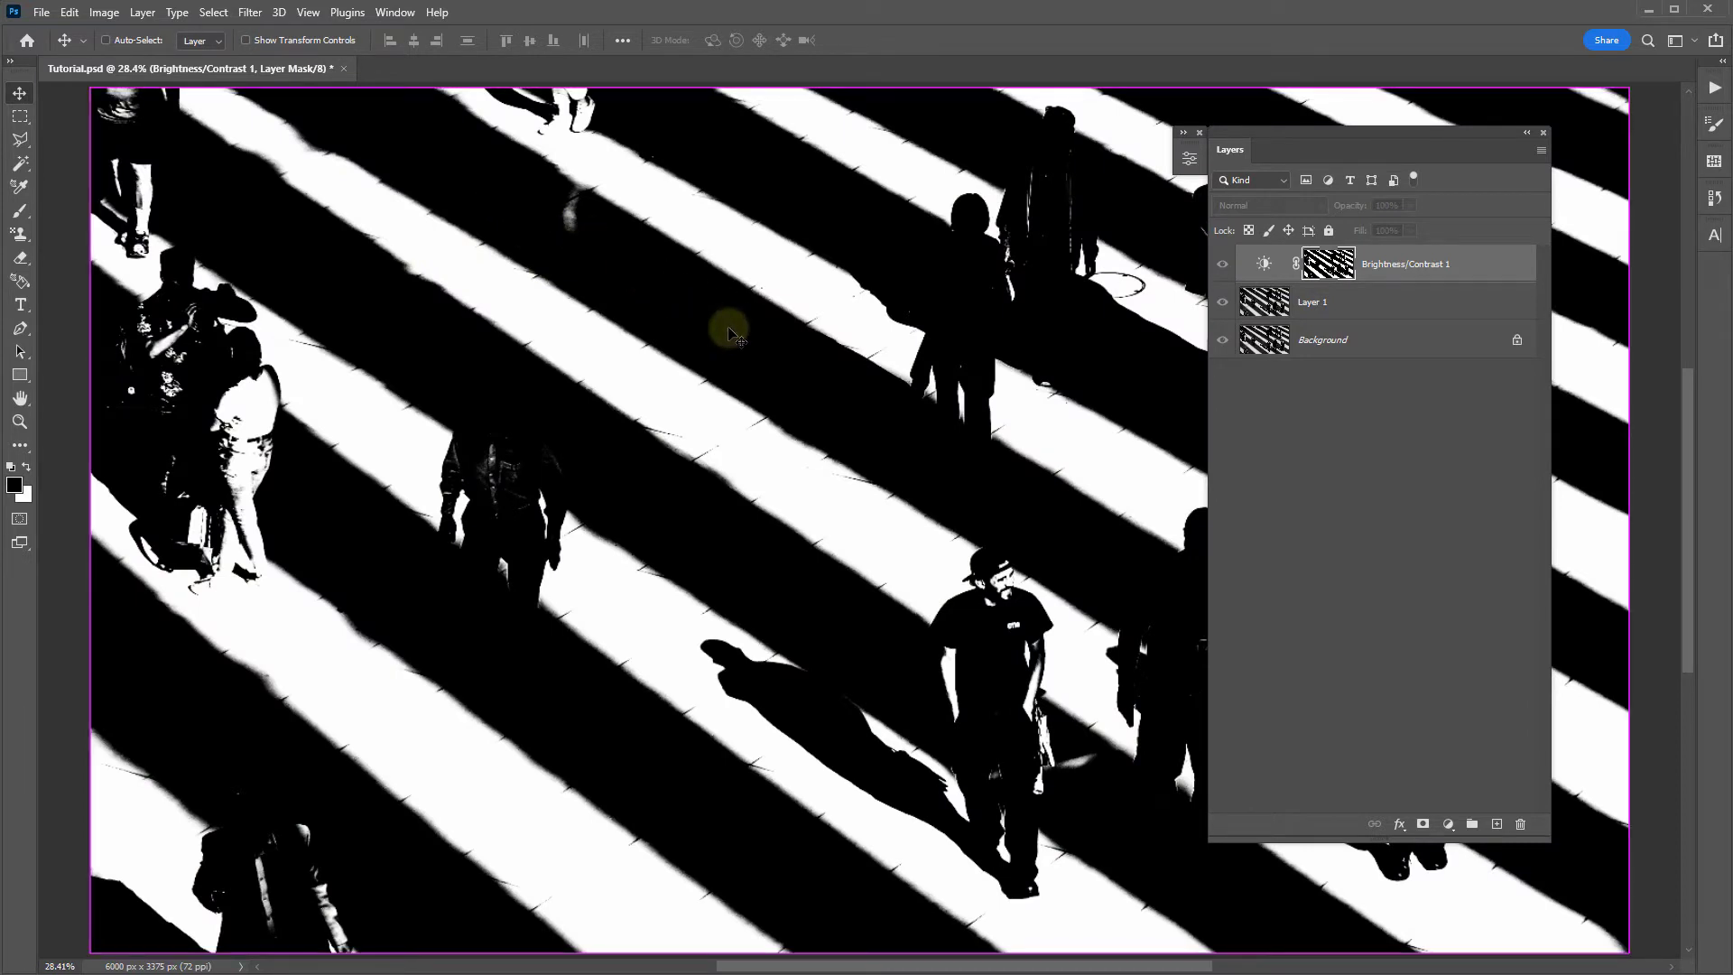
pyautogui.hotkey('ctrl', 'i')
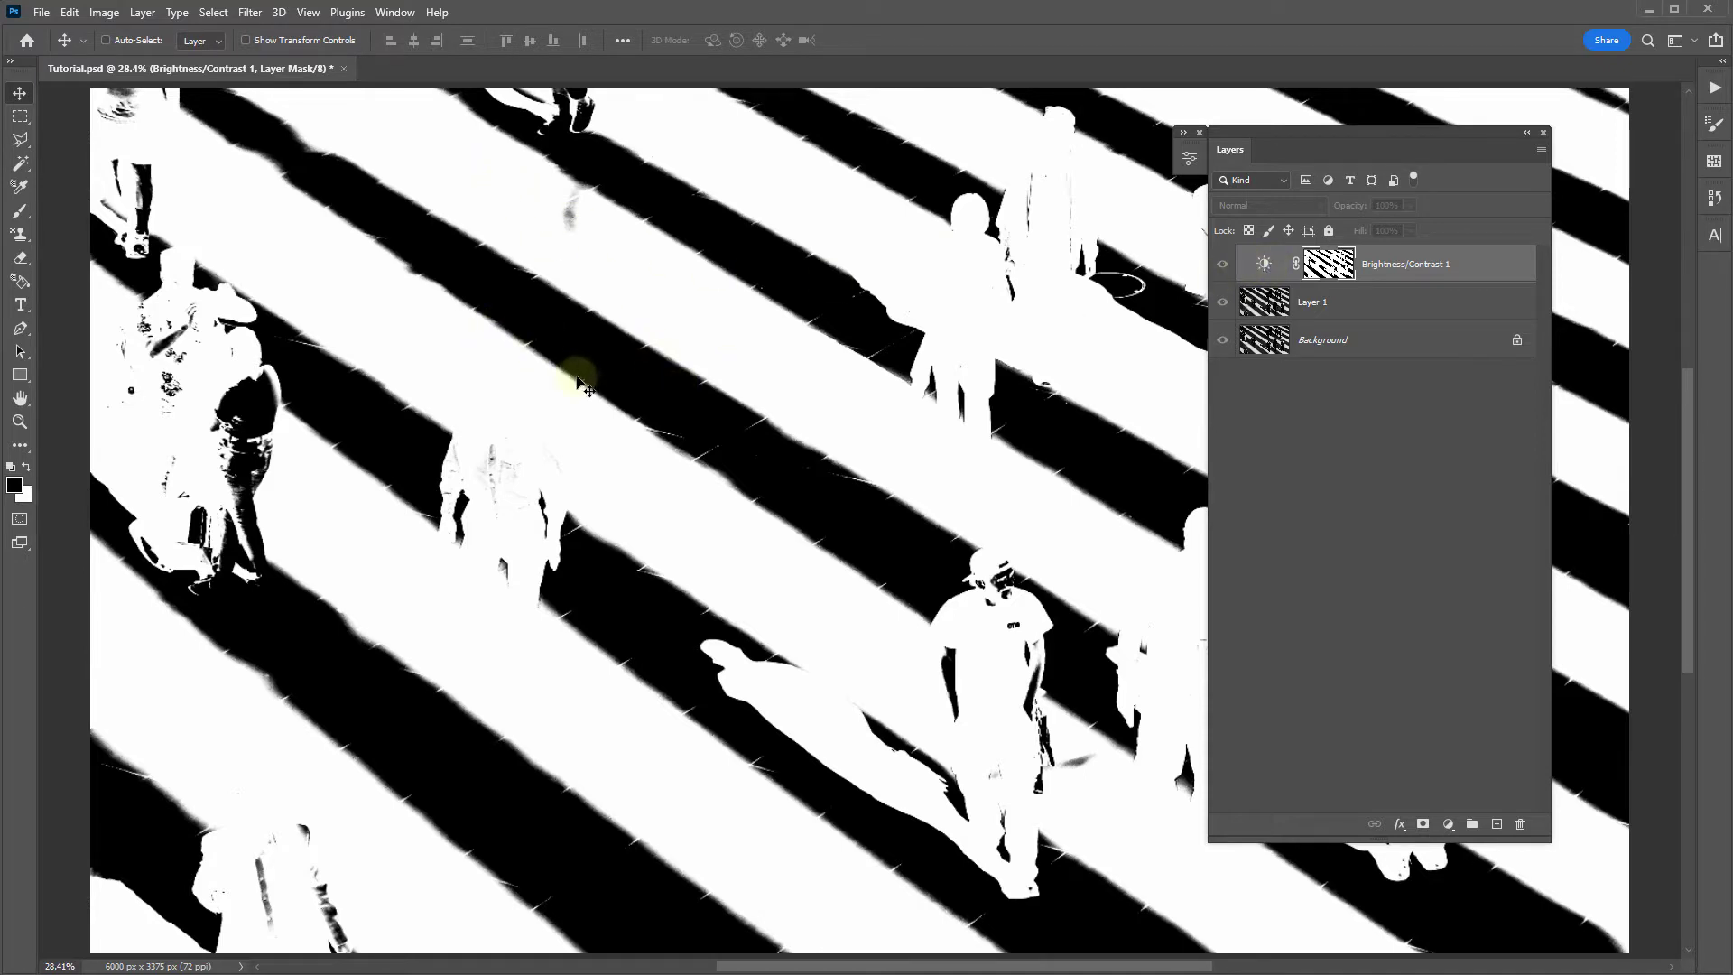
# Set the masked Brightness/Contrast layer's brightness to 34
pyautogui.click(1266, 266)
pyautogui.doubleClick(1266, 265)
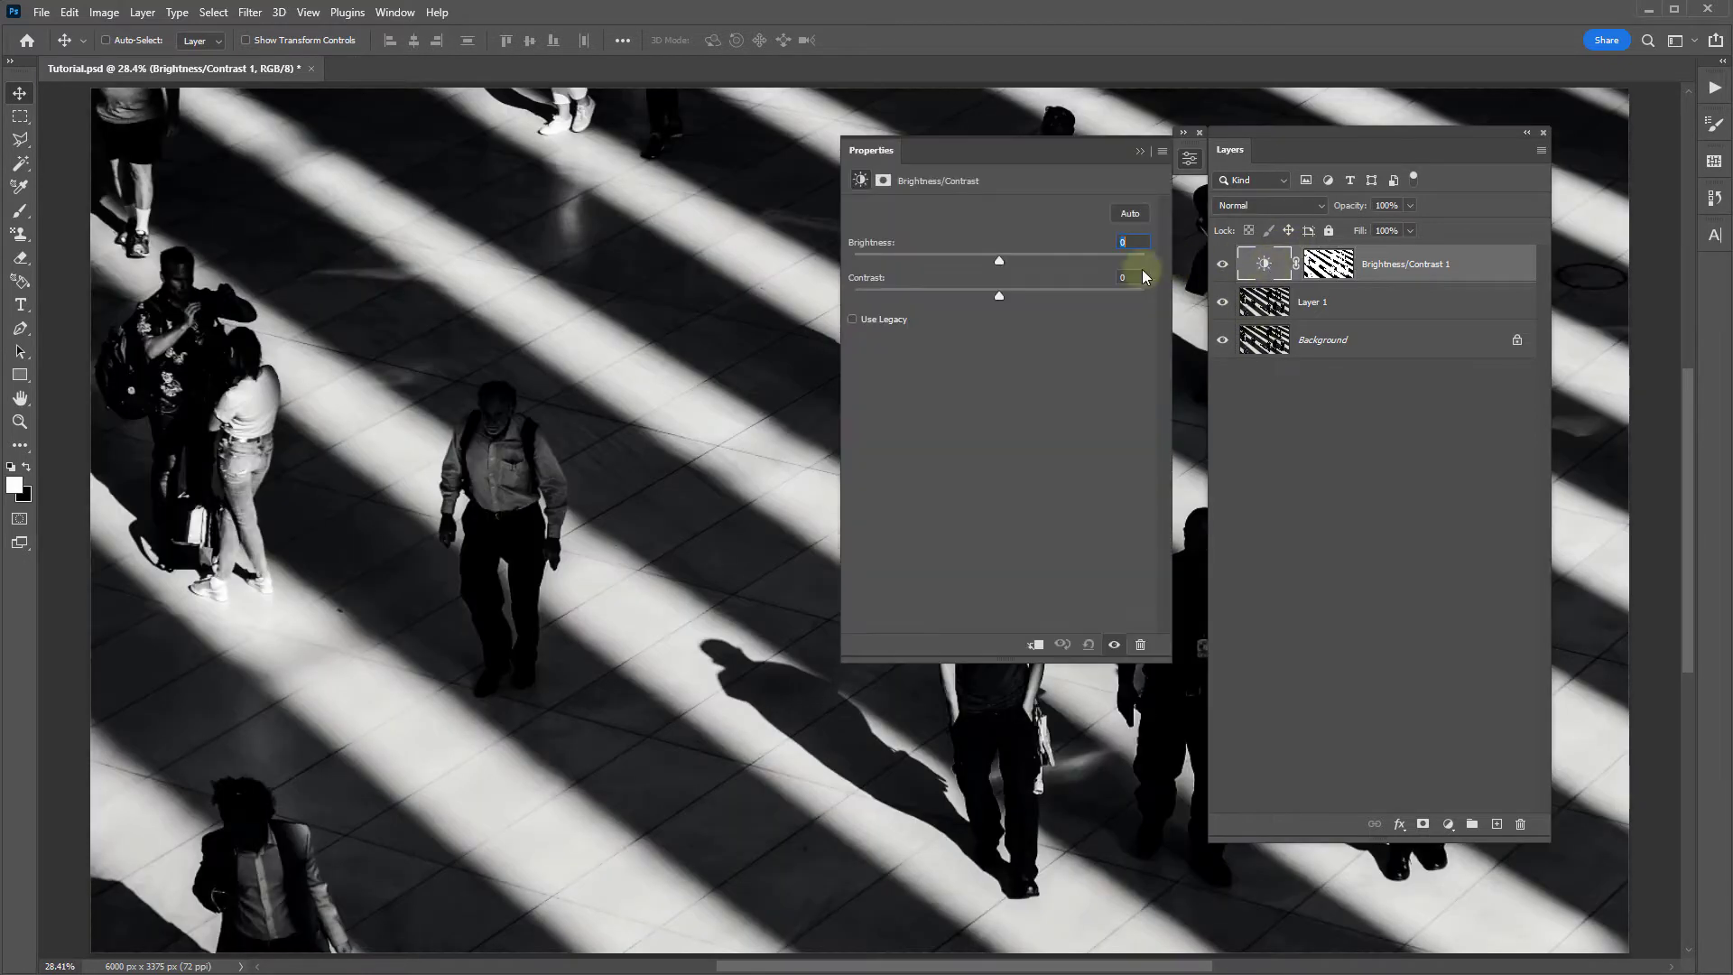
pyautogui.moveTo(1004, 262); pyautogui.dragTo(1034, 283)
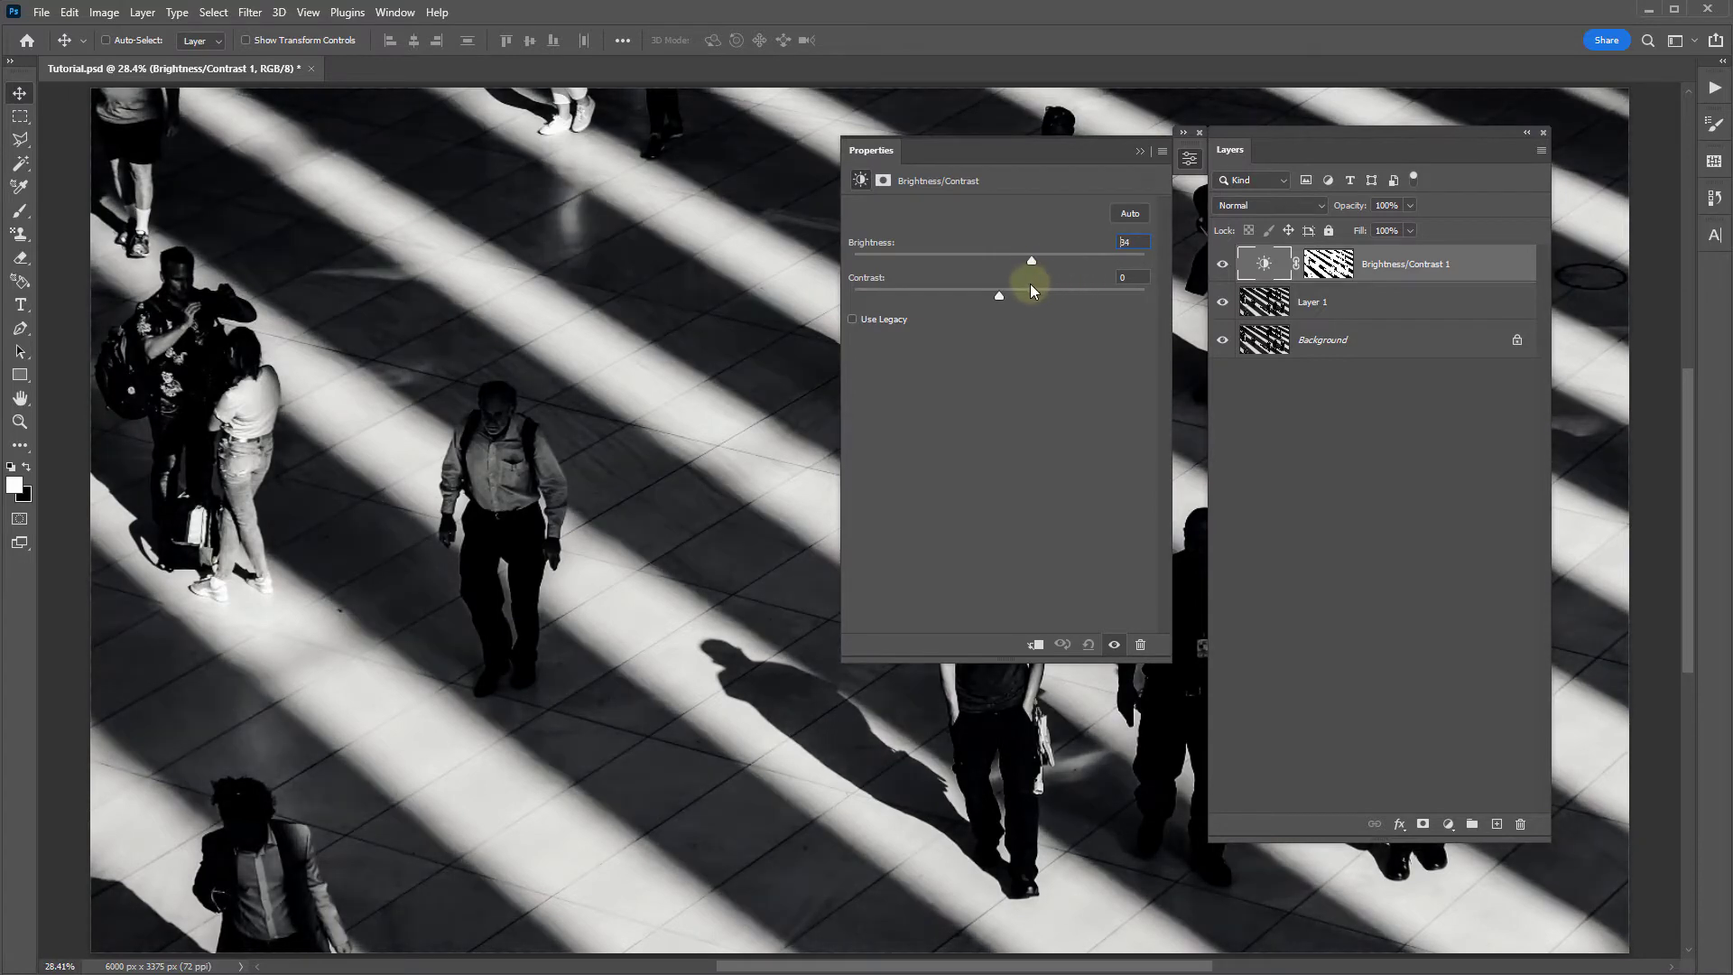
pyautogui.click(1139, 151)
# Inspect the Brightness/Contrast layer's mask once more and delete the mask from the layer
pyautogui.keyDown('alt'); pyautogui.click(1337, 267); pyautogui.keyUp('alt')
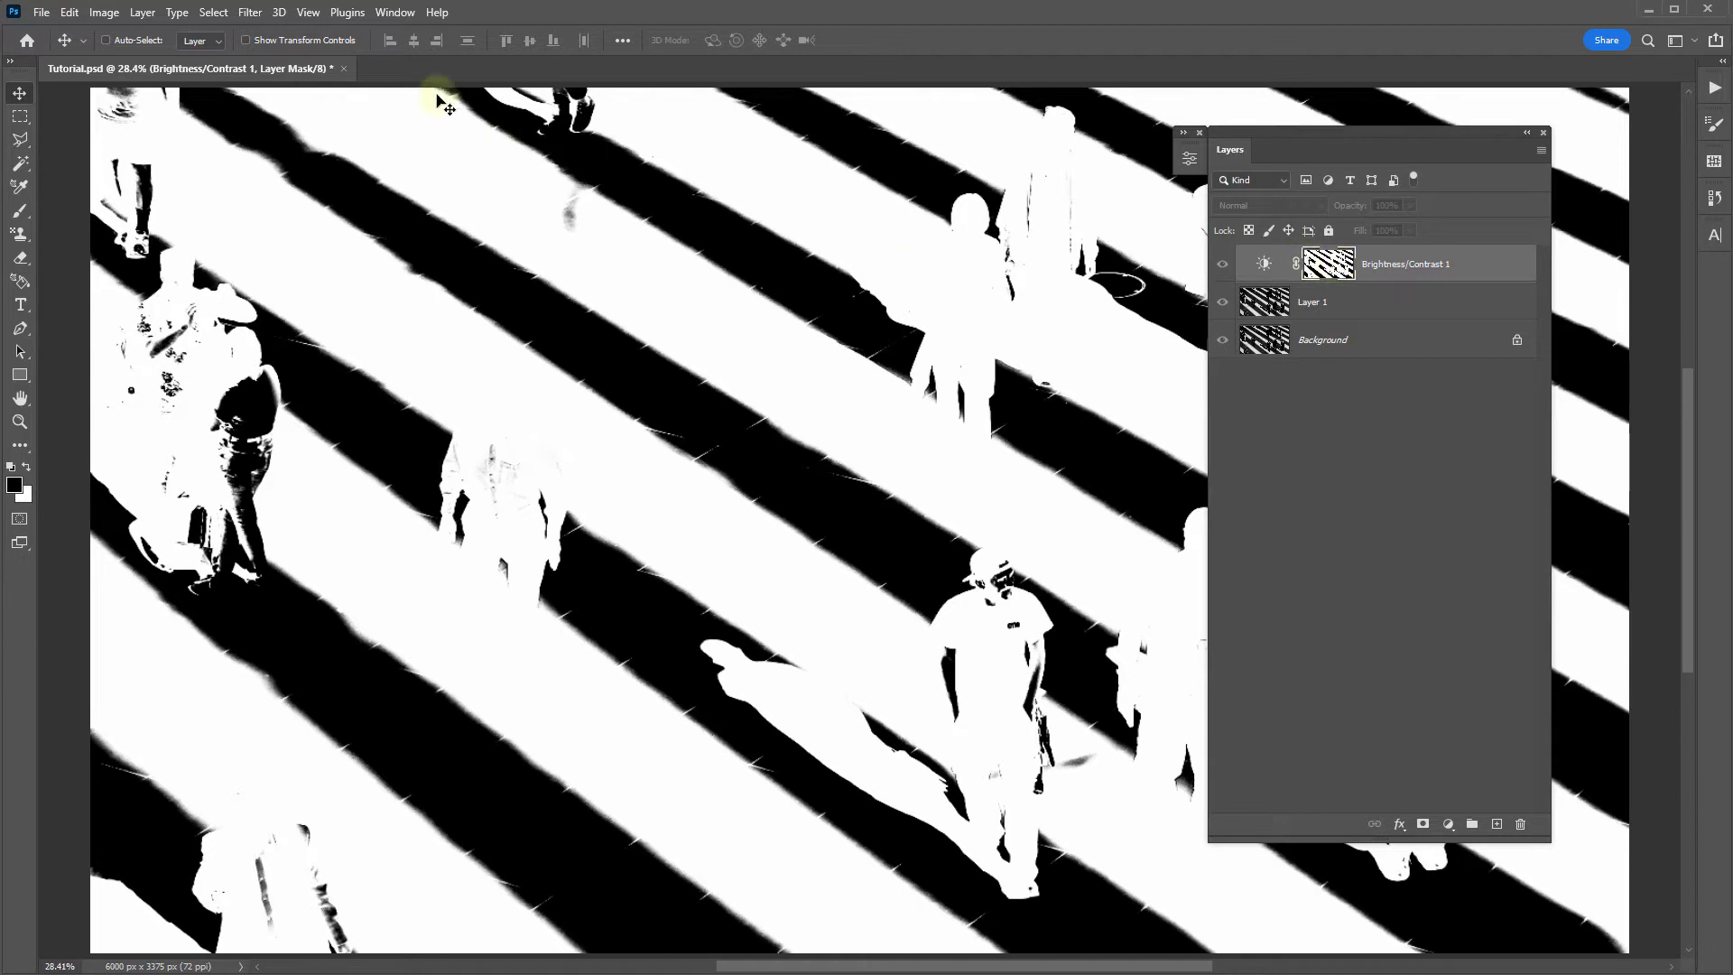
pyautogui.keyDown('alt'); pyautogui.click(1328, 267); pyautogui.keyUp('alt')
pyautogui.rightClick(1329, 267)
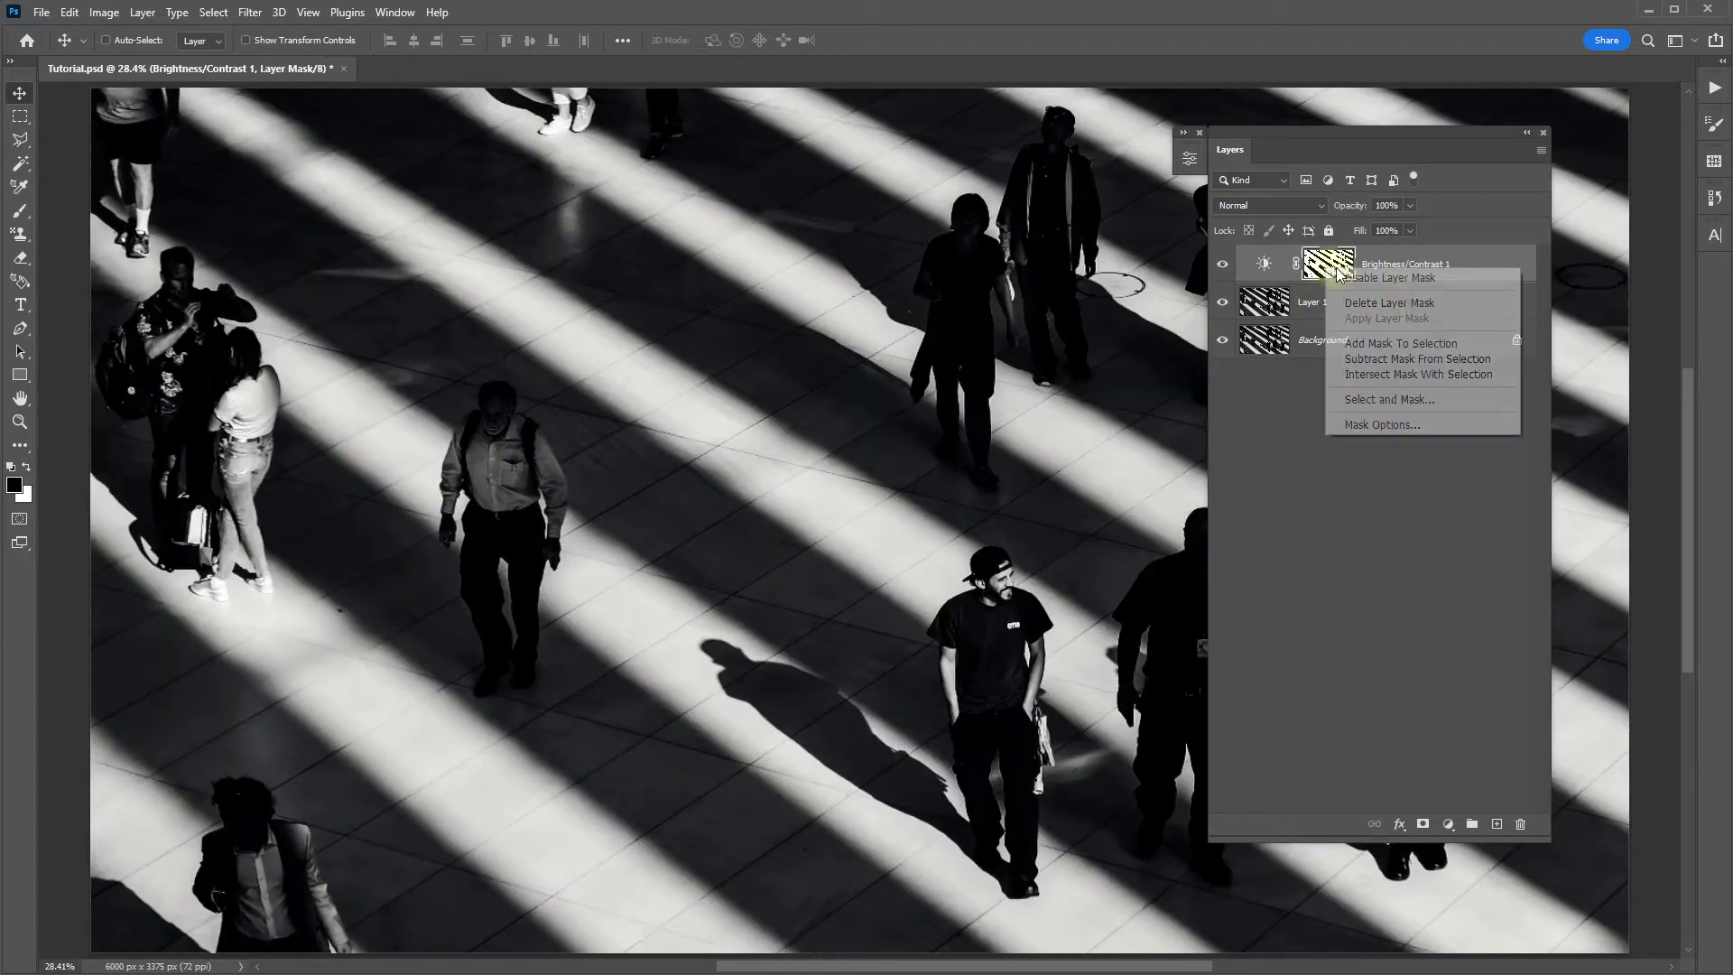
pyautogui.click(1363, 299)
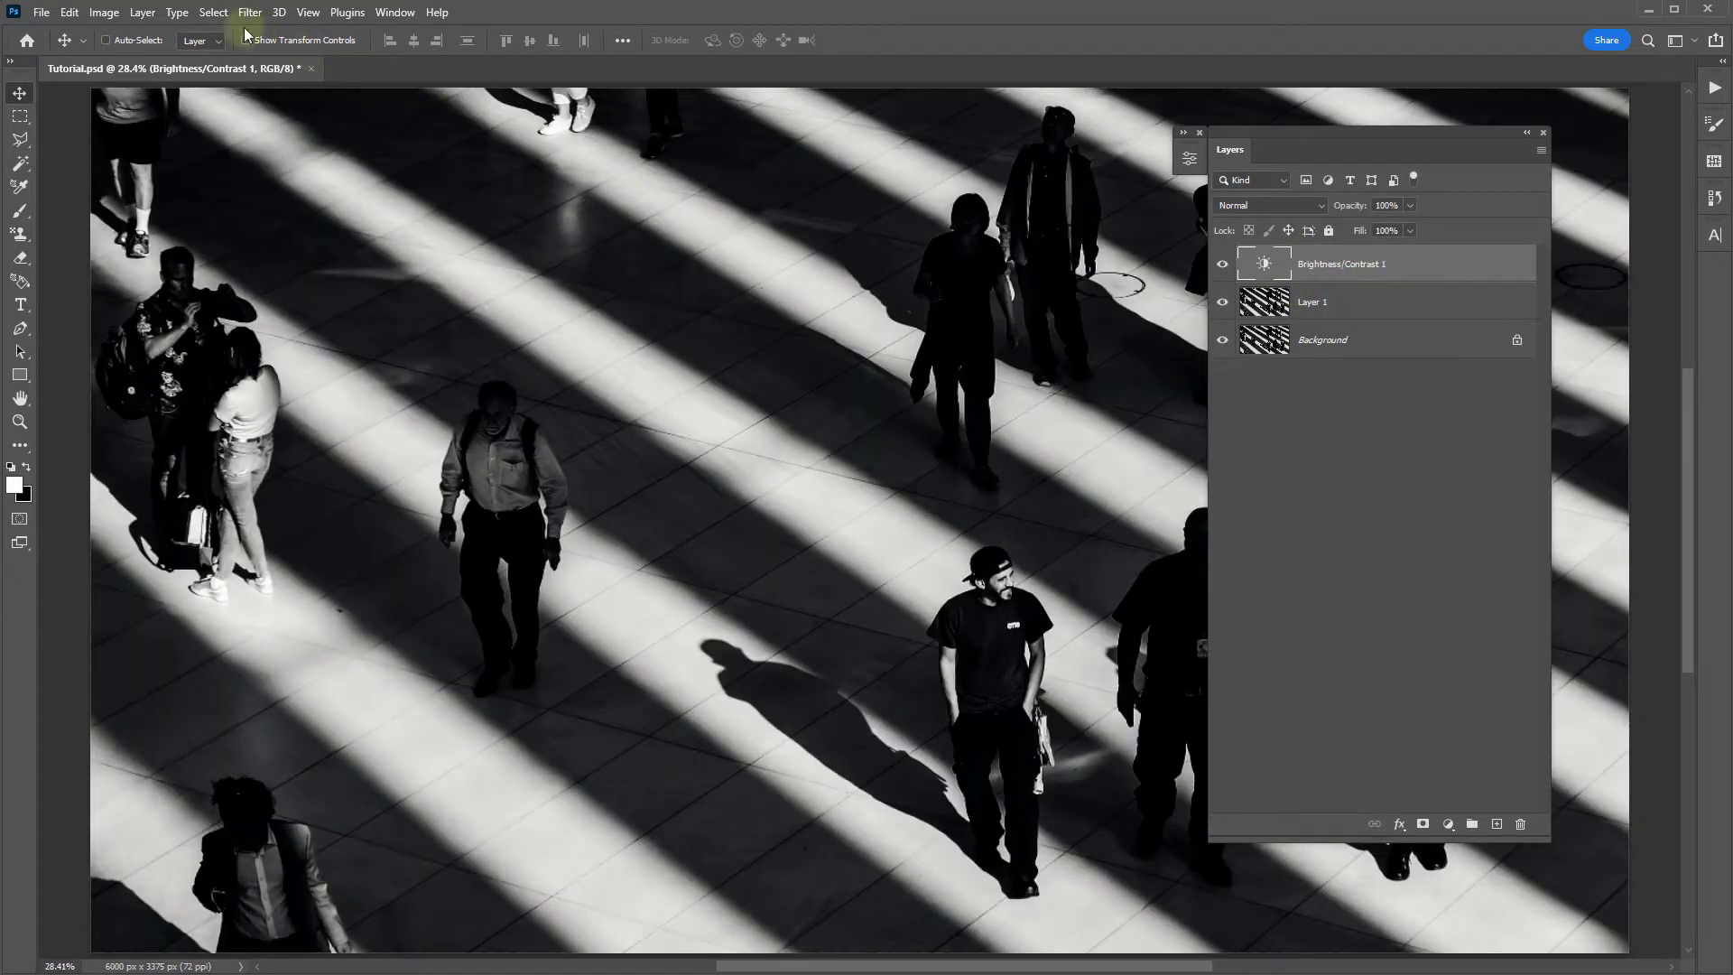
pyautogui.click(216, 14)
pyautogui.click(245, 187)
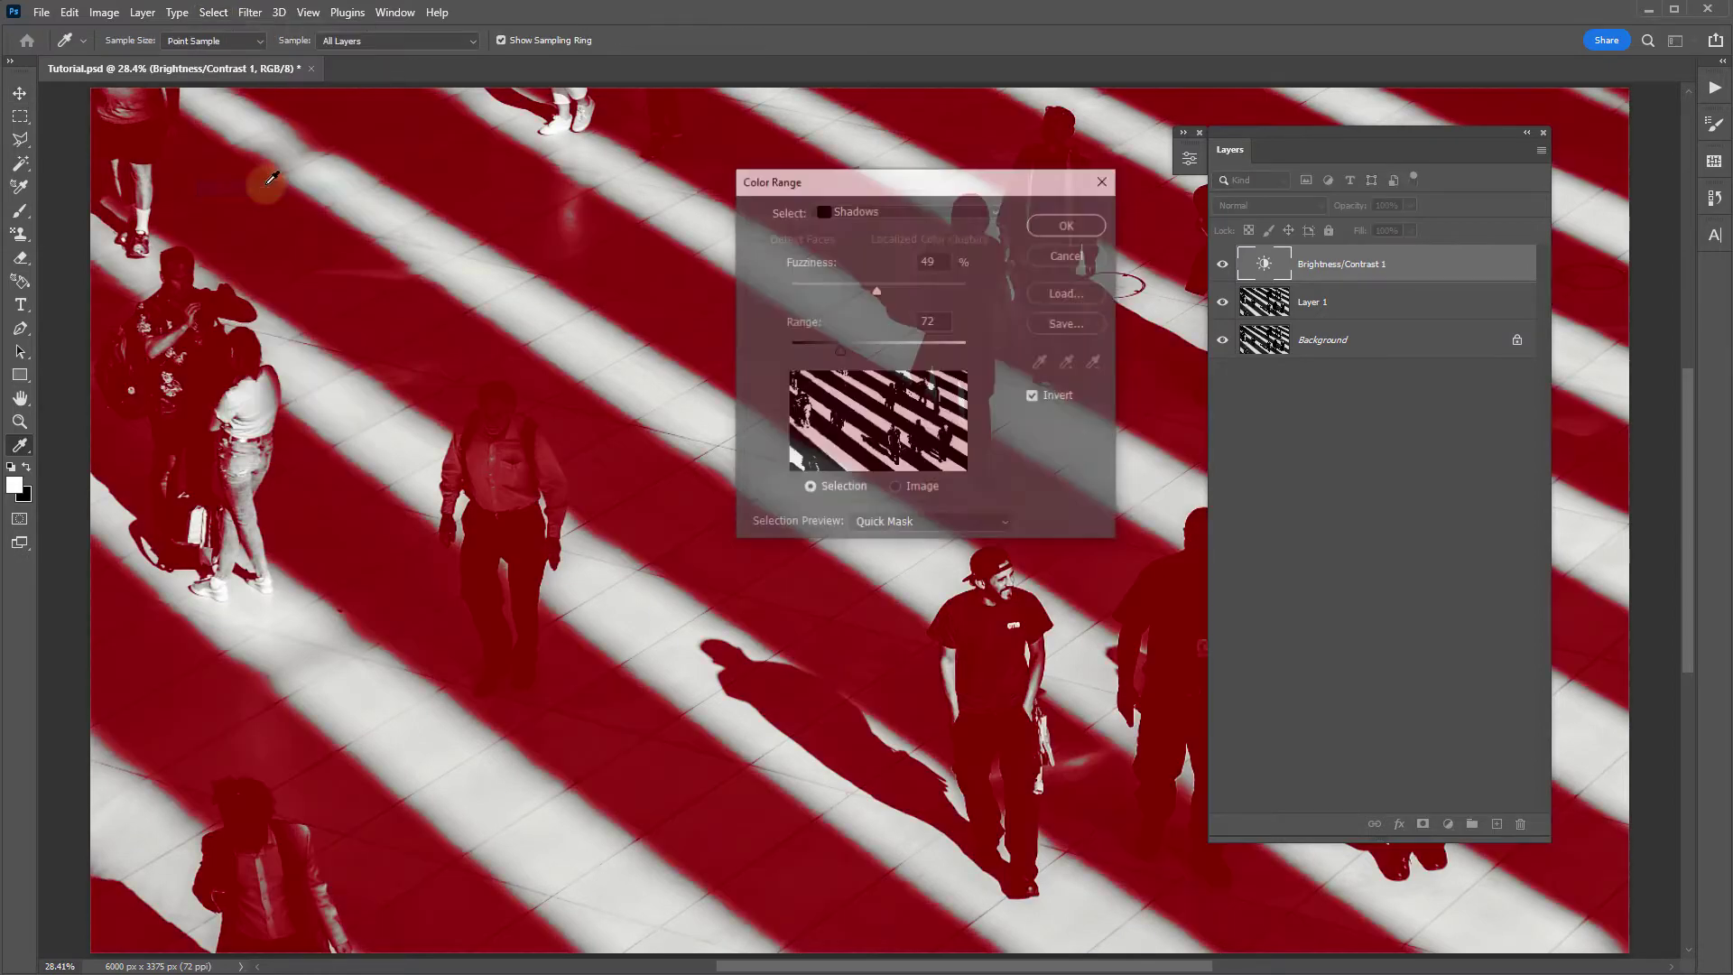
pyautogui.moveTo(838, 356)
pyautogui.mouseDown()
pyautogui.moveTo(823, 348)
pyautogui.moveTo(844, 351)
pyautogui.mouseUp()
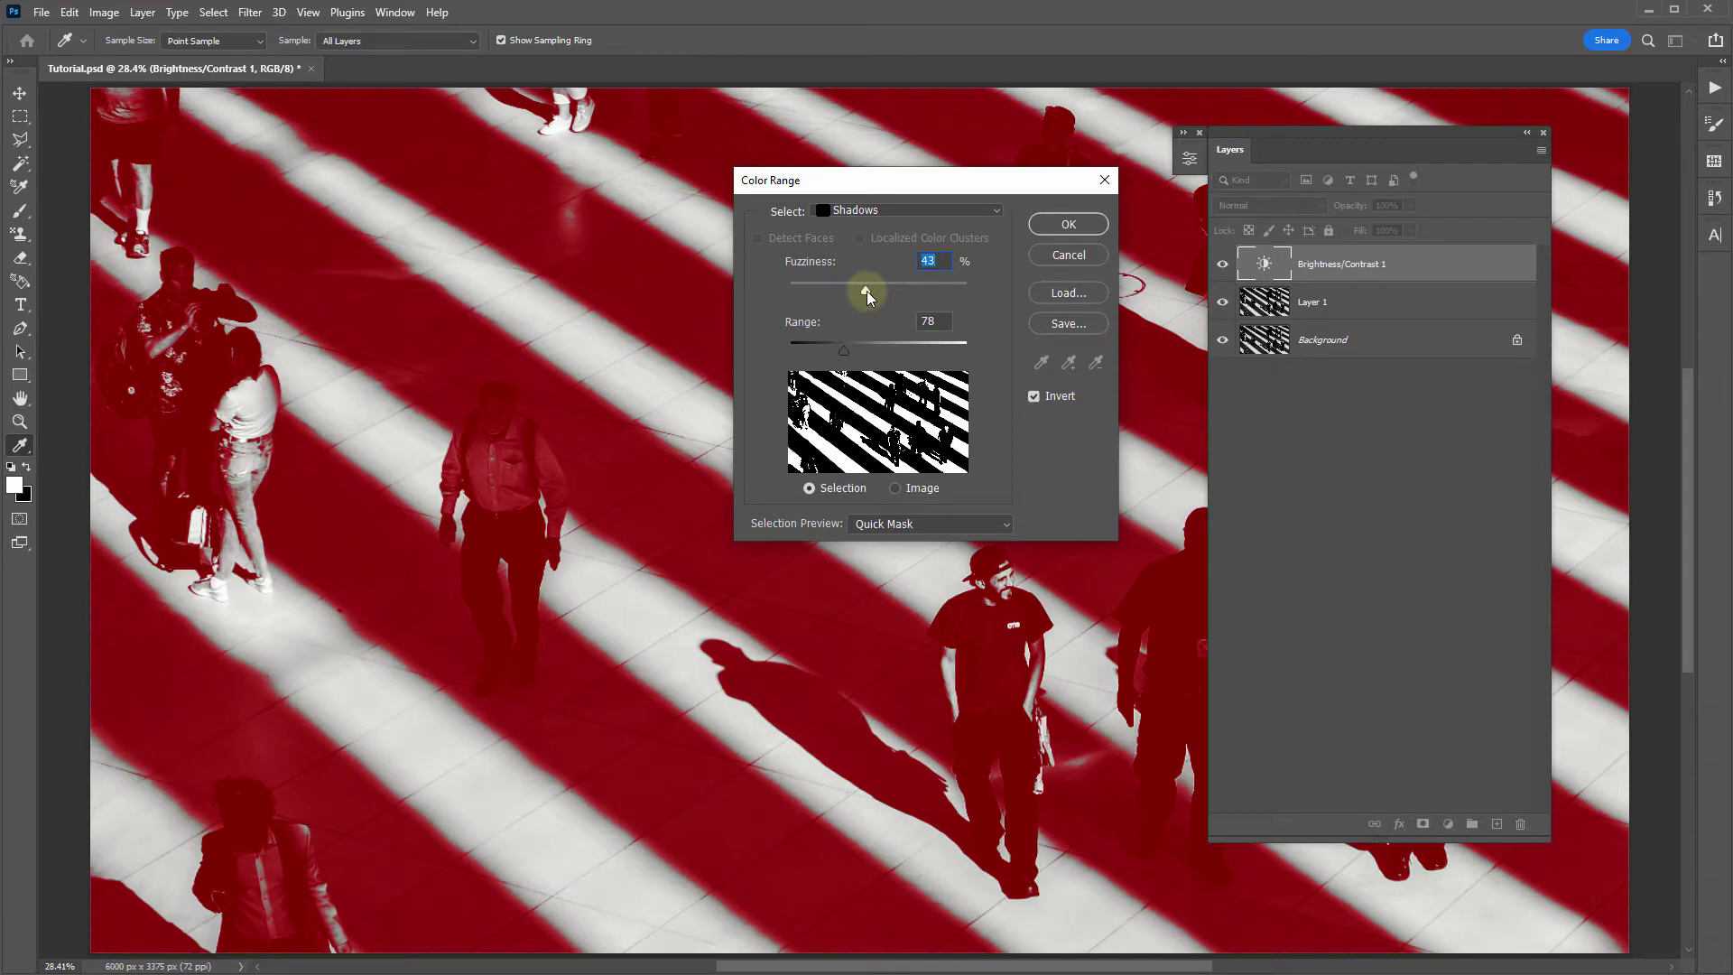
pyautogui.click(1069, 255)
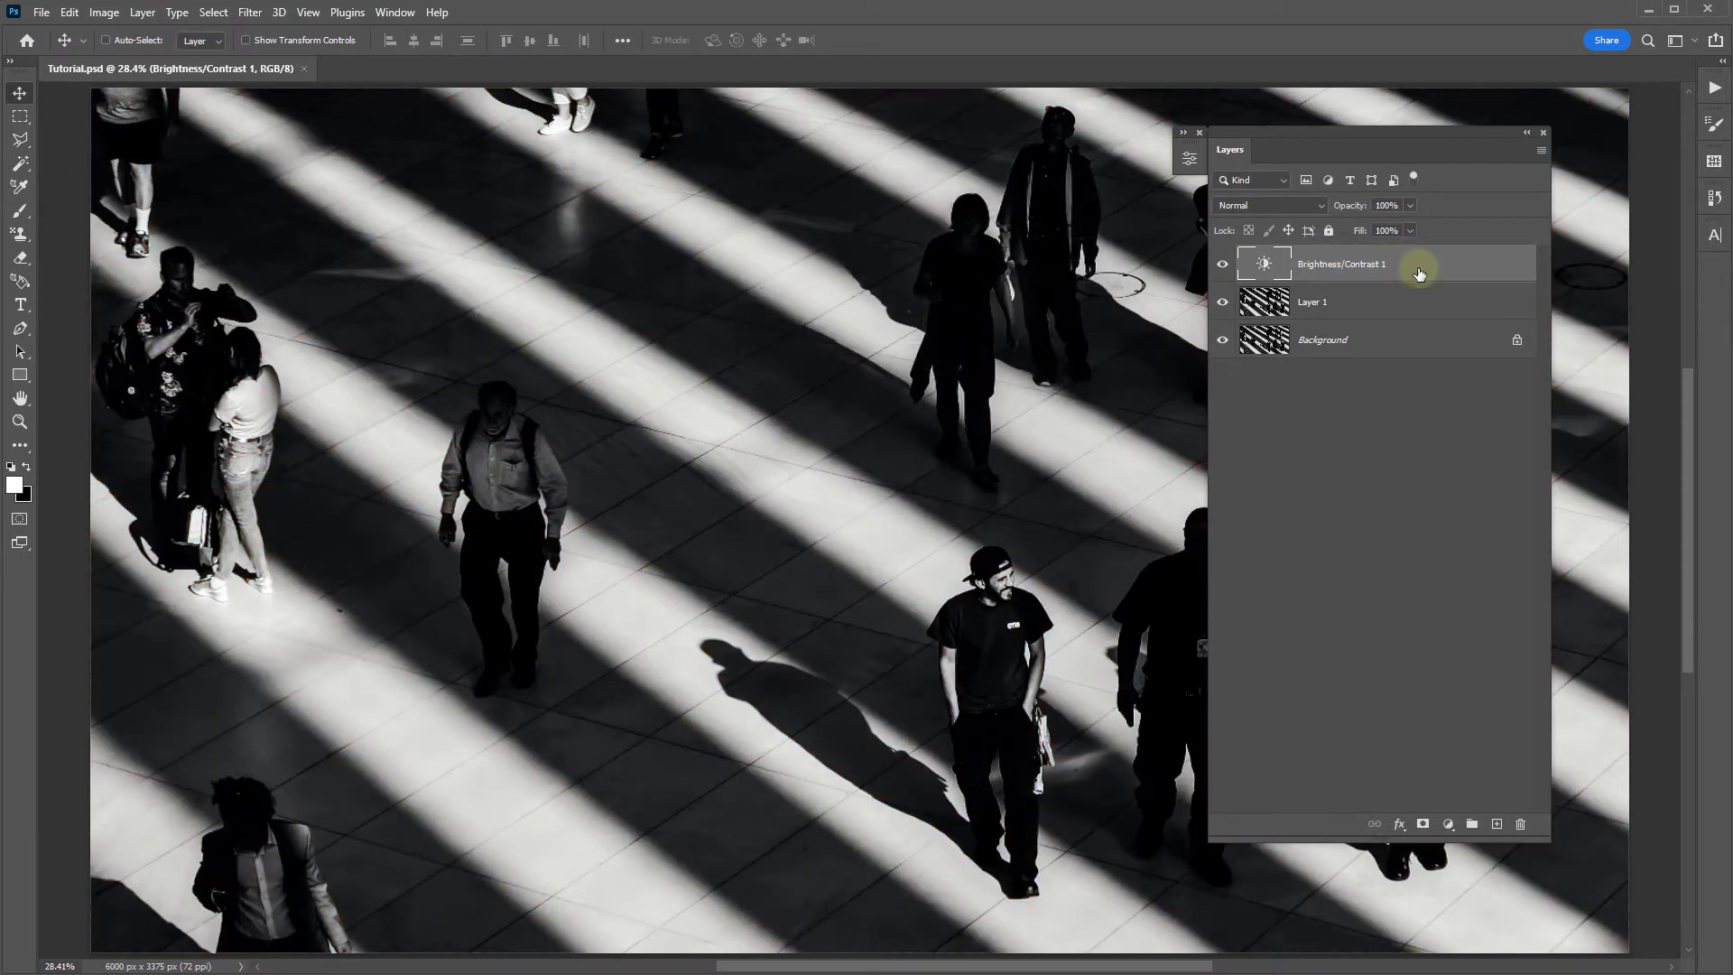
# Delete the maskless Brightness/Contrast layer and add a new Brightness/Contrast adjustment layer above Layer 1
pyautogui.press('Delete')
pyautogui.click(1448, 823)
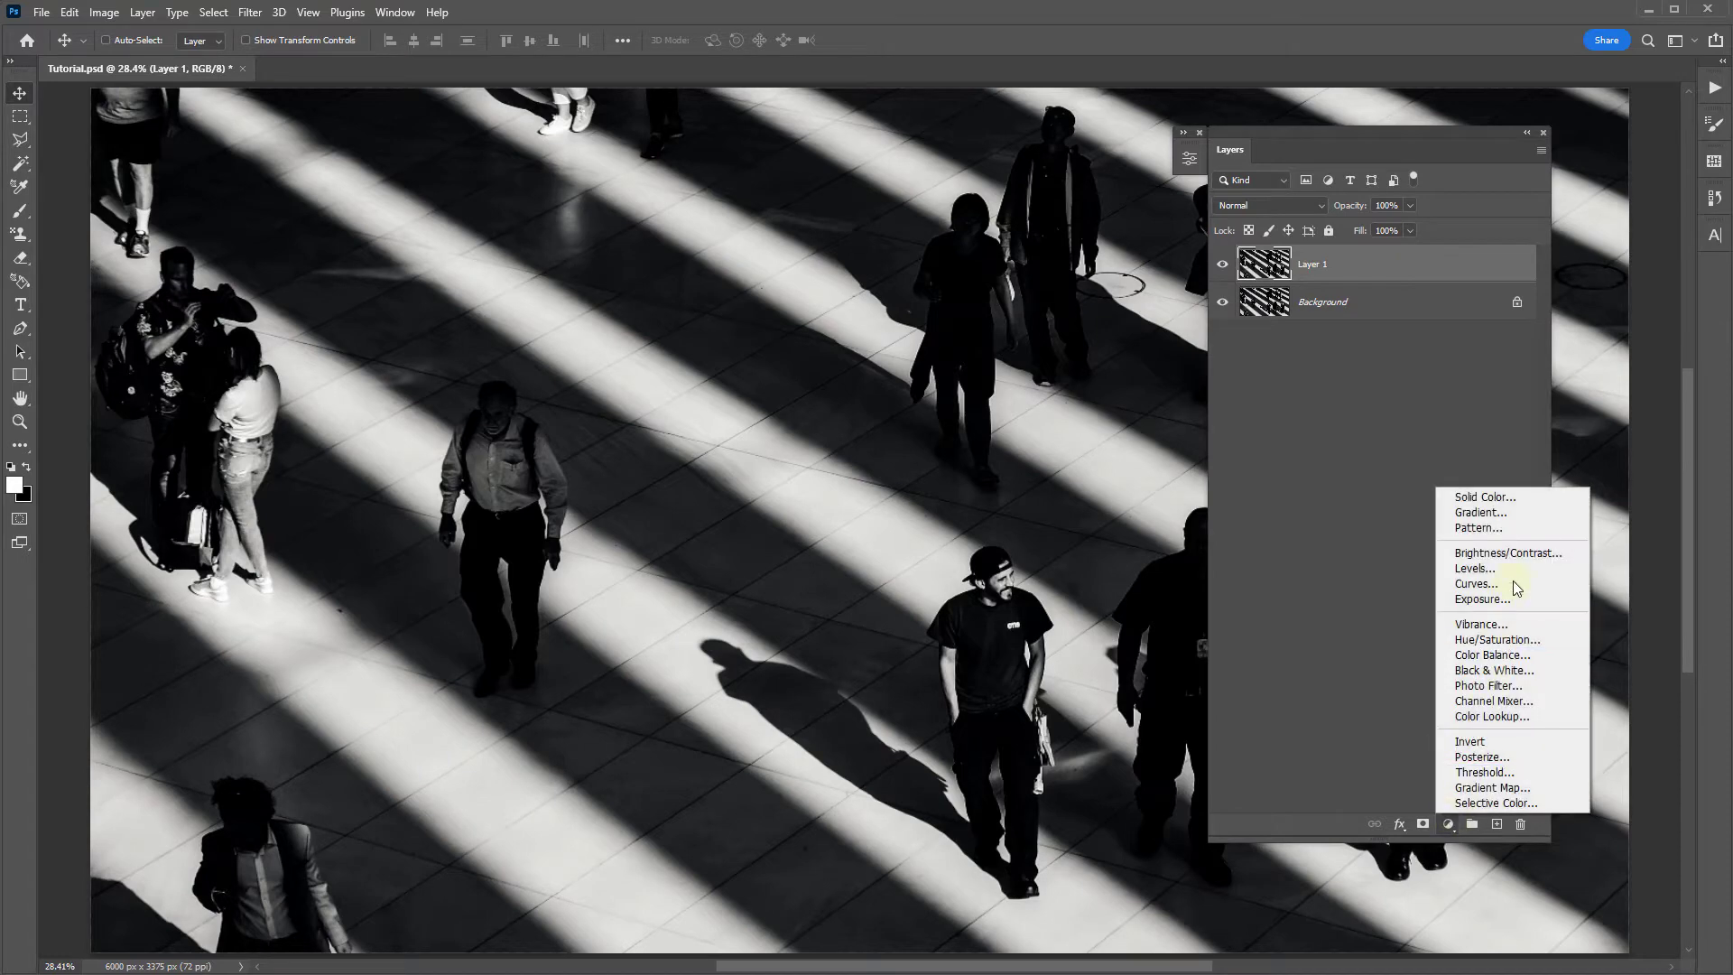
pyautogui.click(1515, 551)
pyautogui.click(1139, 150)
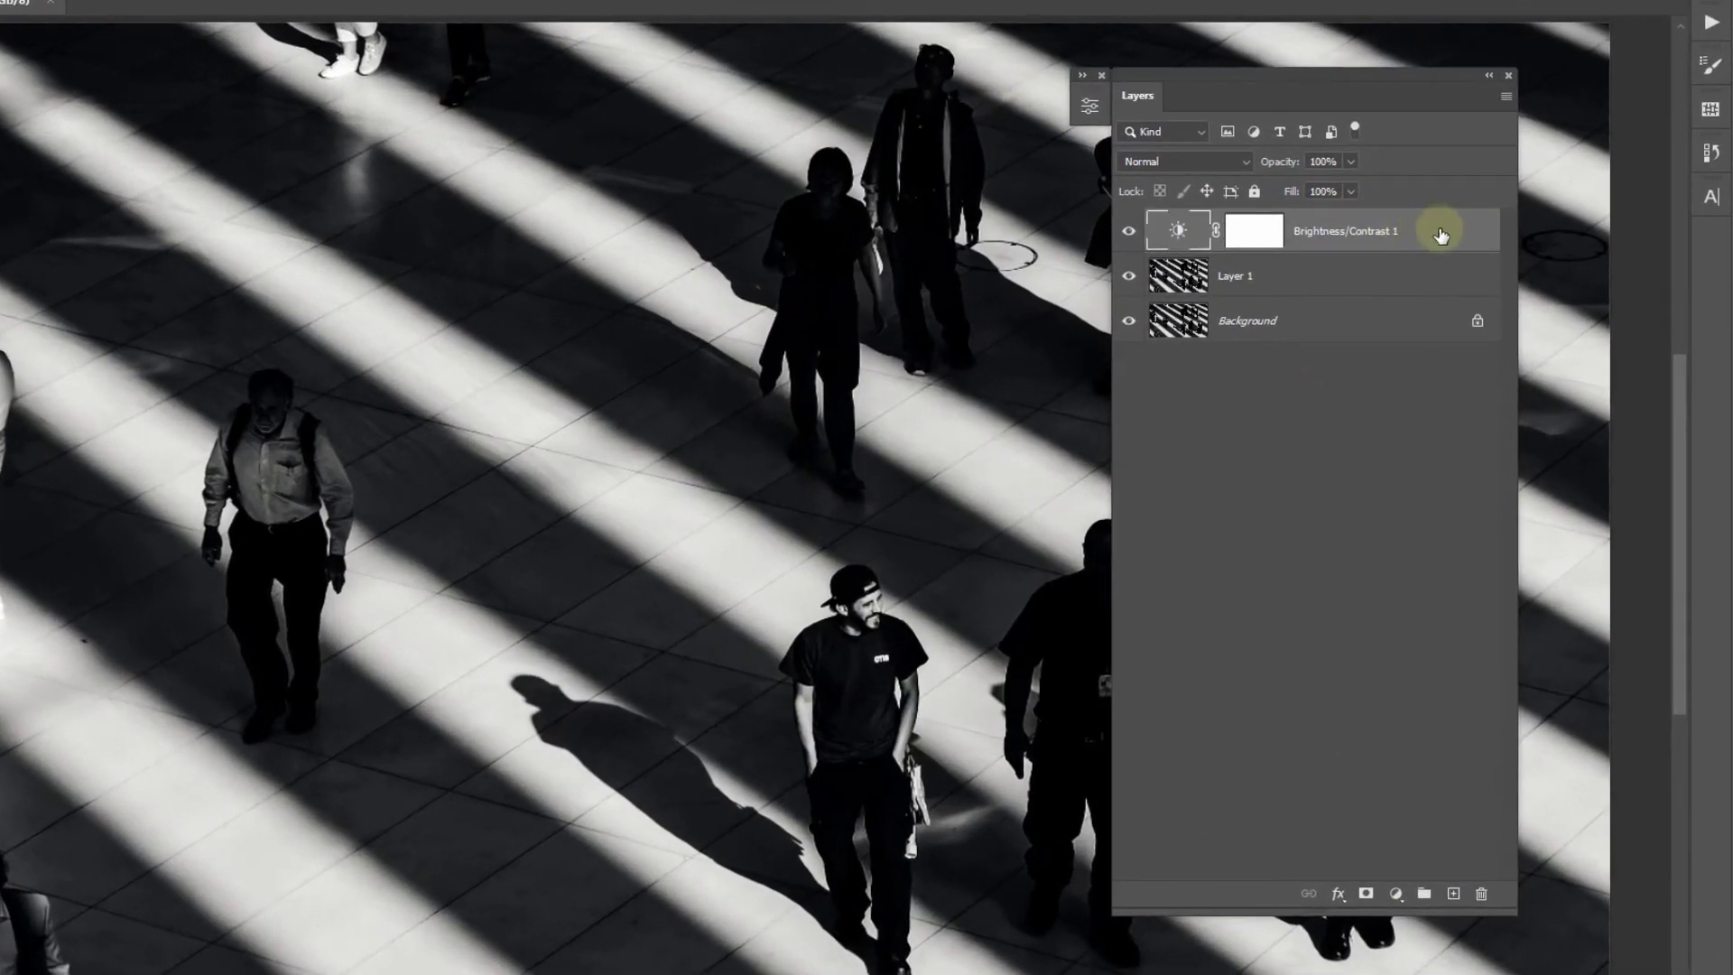
# Apply a green Color Overlay at 78% opacity to the Brightness/Contrast 1 layer
pyautogui.doubleClick(1440, 234)
pyautogui.moveTo(1001, 307); pyautogui.dragTo(986, 304)
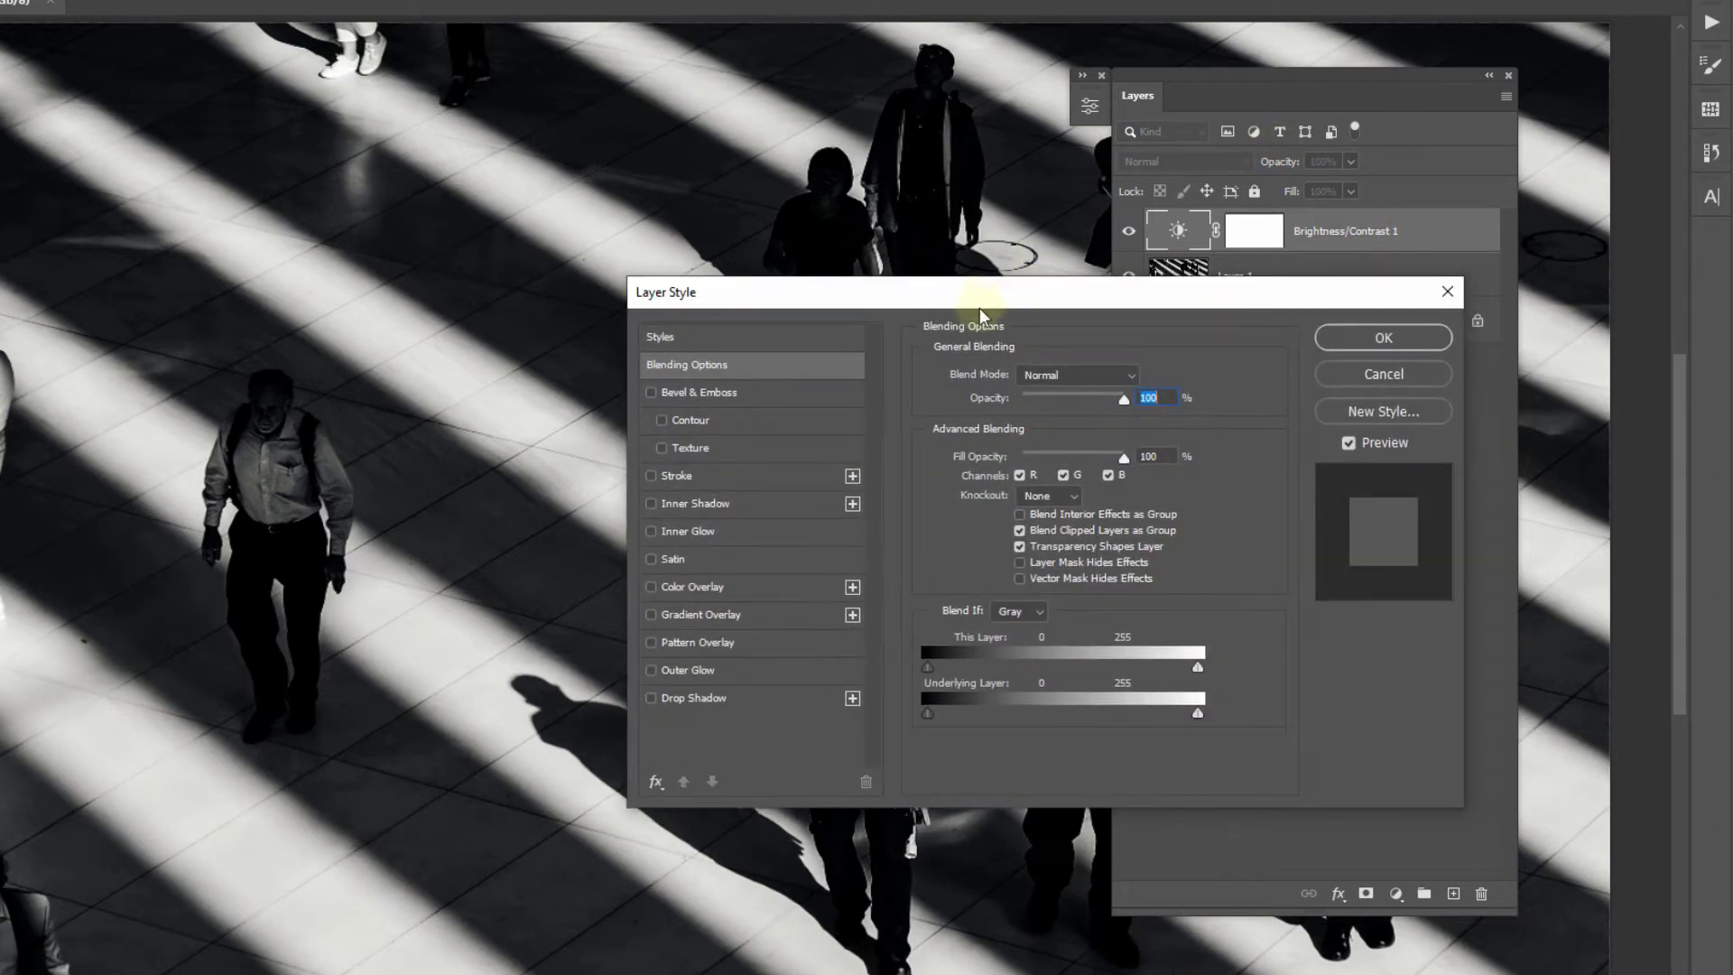
pyautogui.click(709, 587)
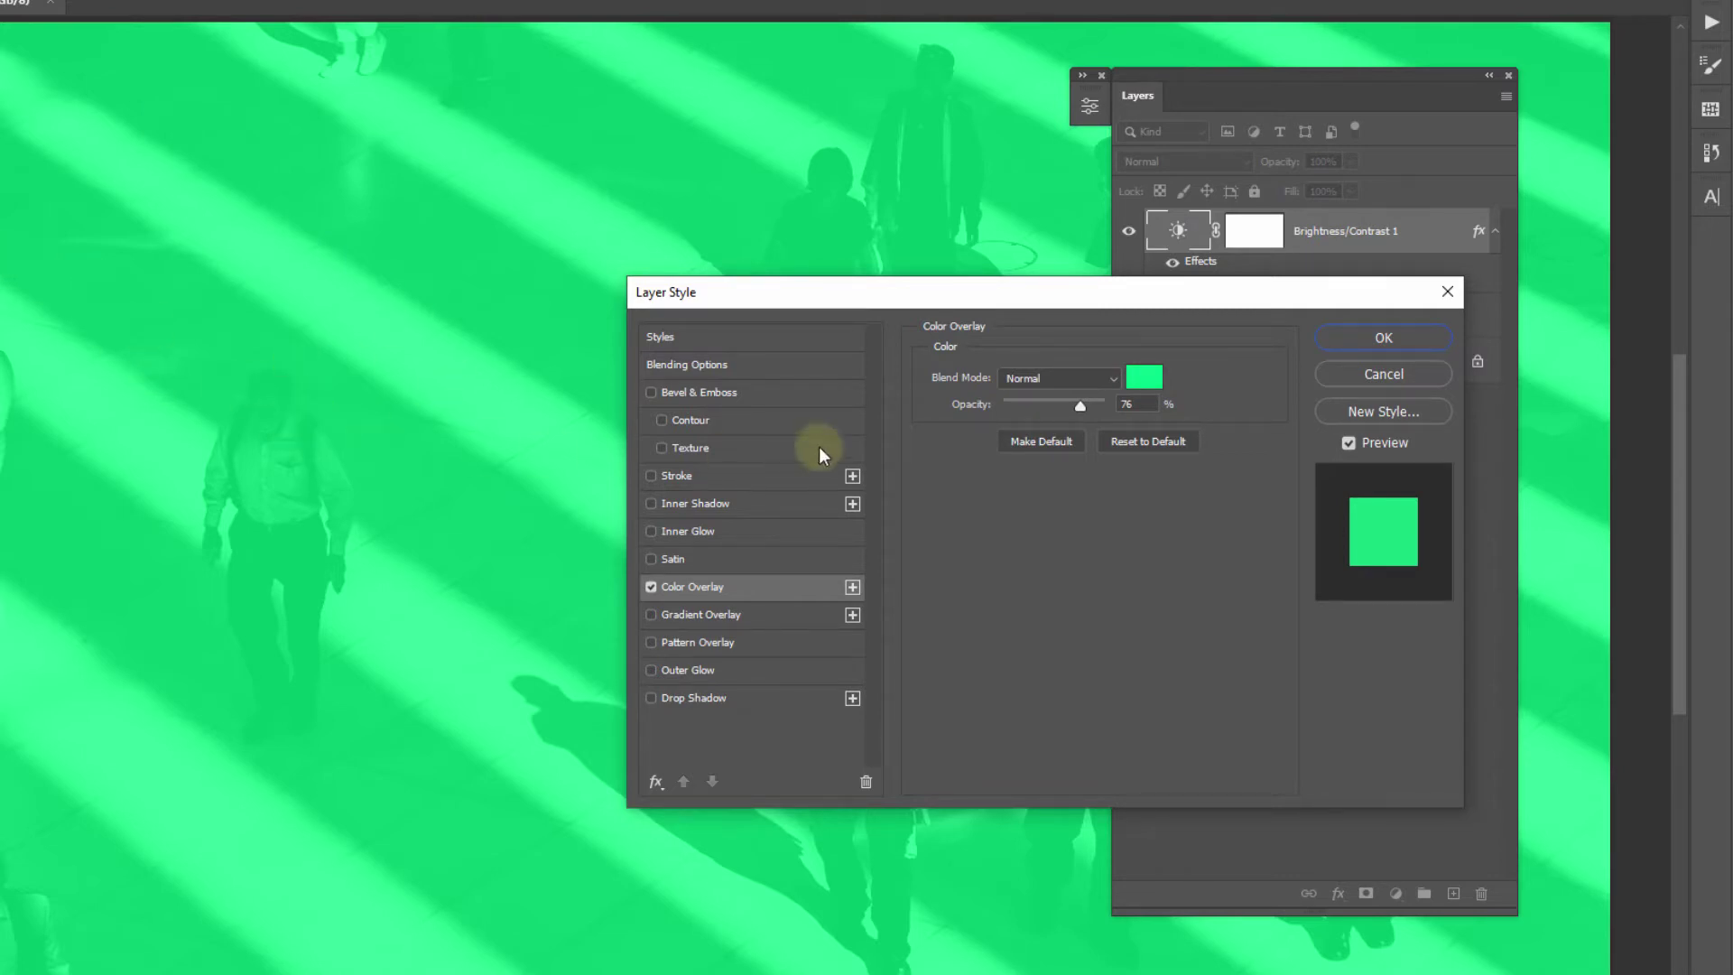
pyautogui.moveTo(1084, 406)
pyautogui.mouseDown()
pyautogui.moveTo(1106, 408)
pyautogui.moveTo(1084, 406)
pyautogui.mouseUp()
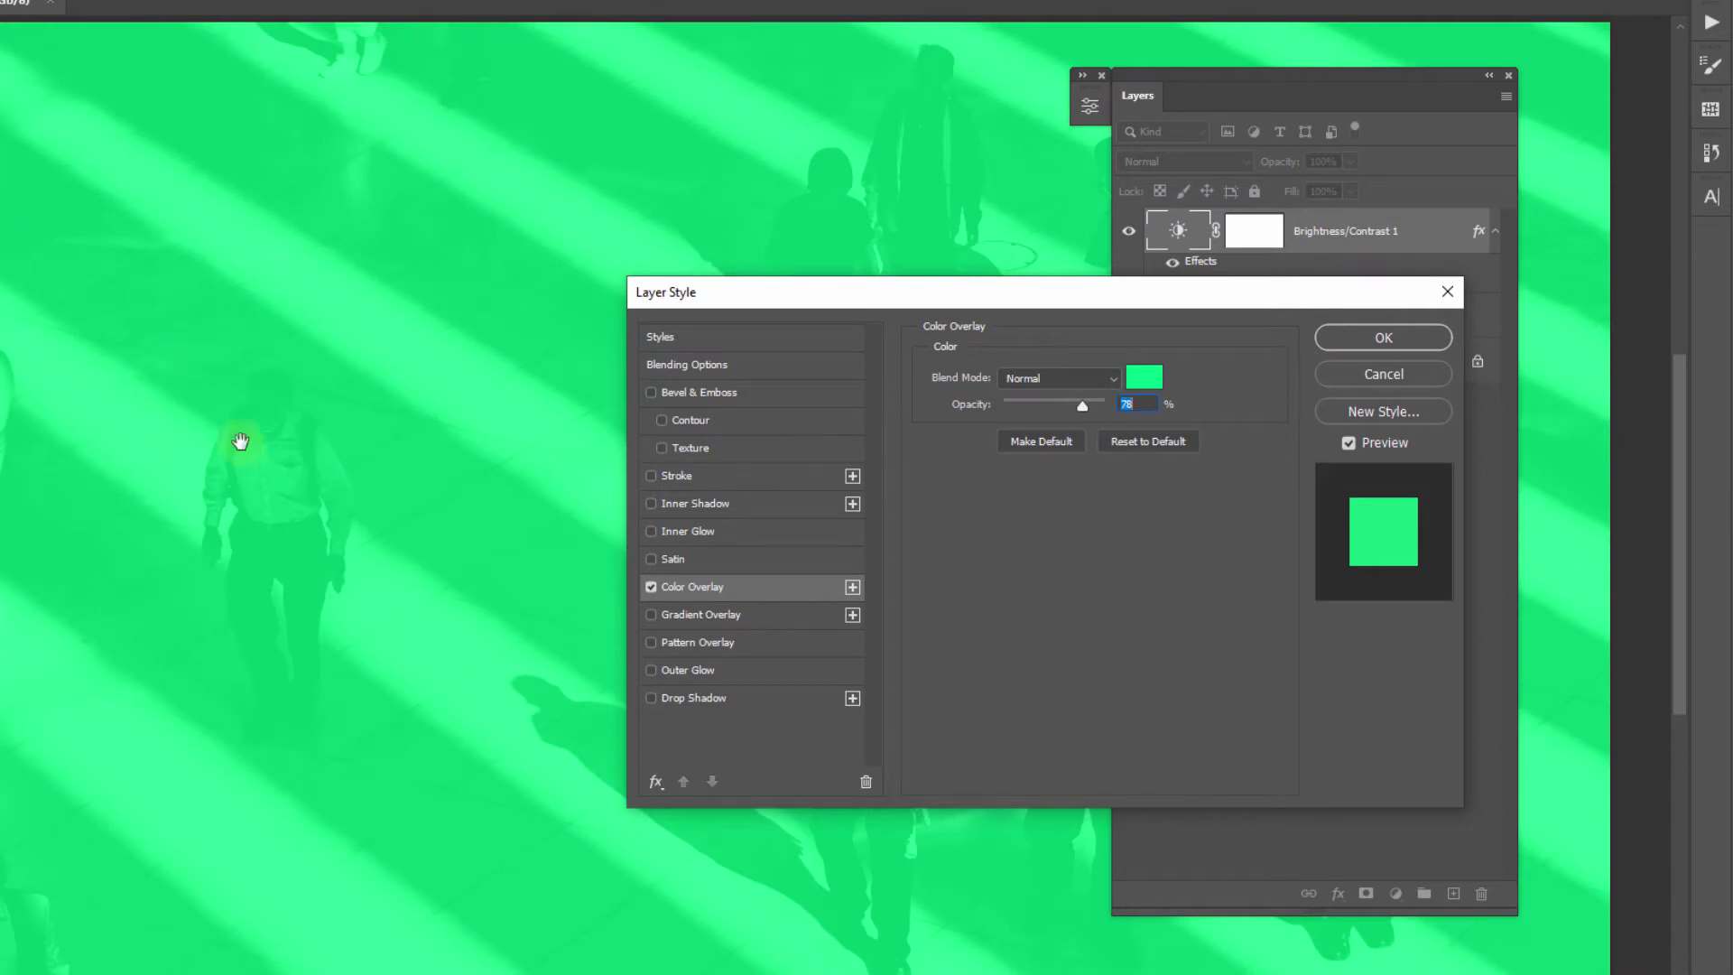
pyautogui.click(1399, 335)
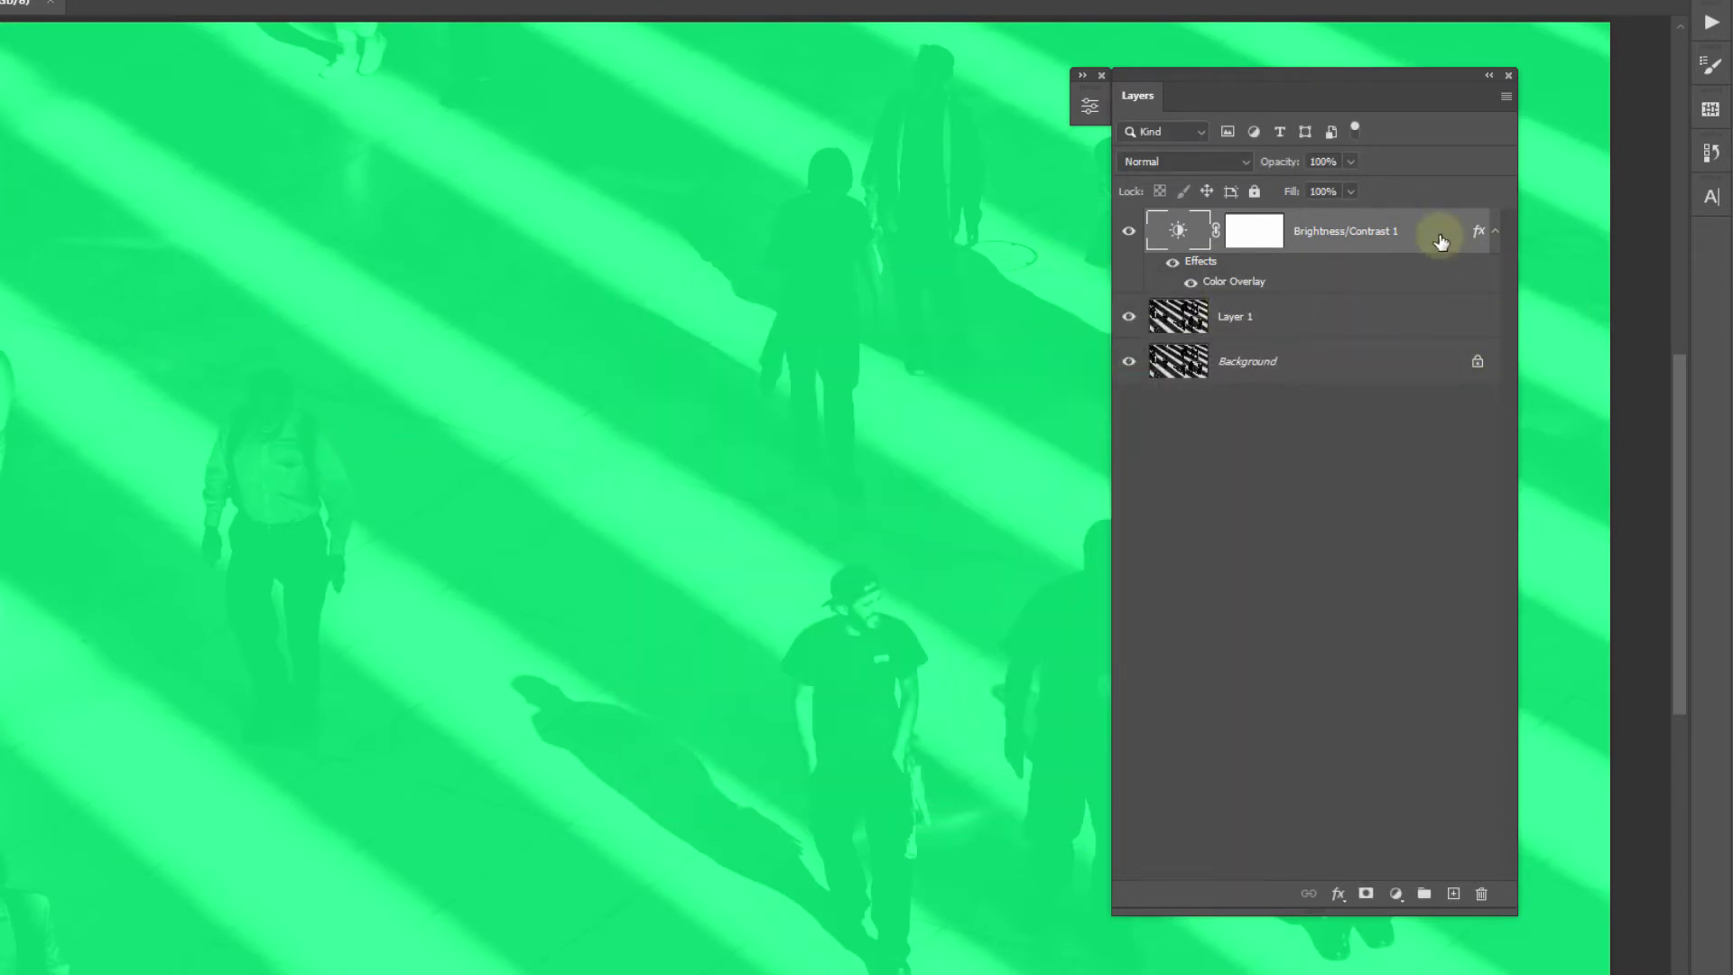
# Limit the Brightness/Contrast 1 layer to dark tones with Blend If, splitting the underlying layer's white slider to 45 / 172
pyautogui.doubleClick(1440, 240)
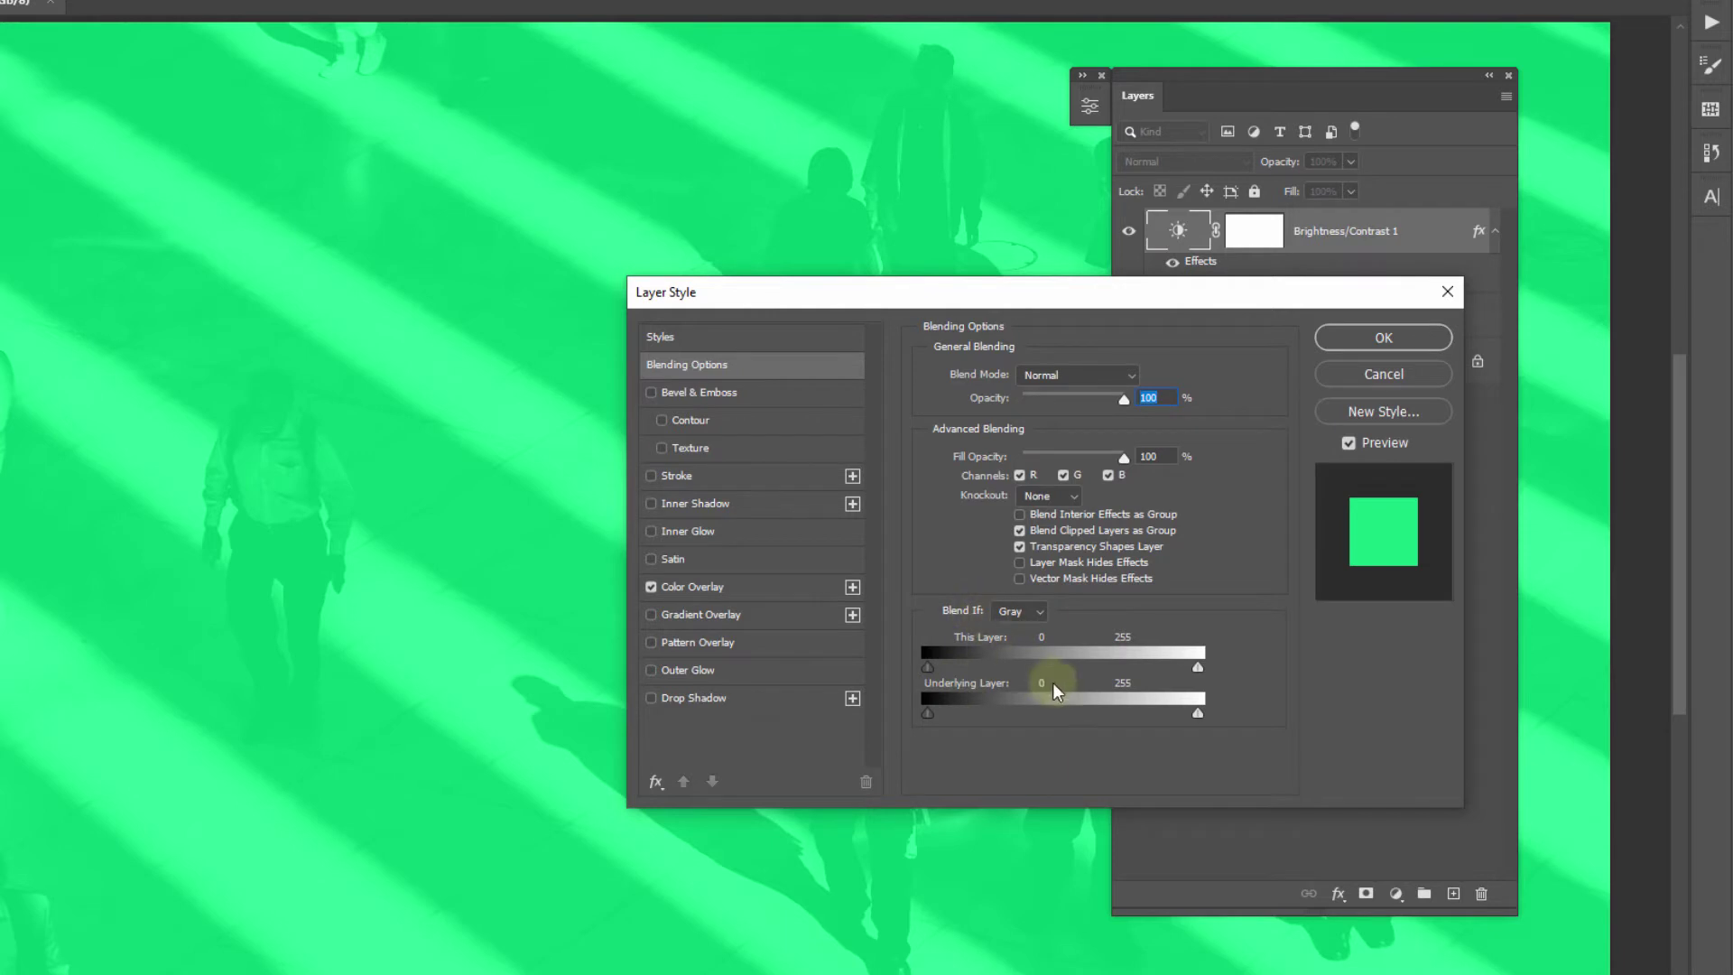
pyautogui.moveTo(1197, 713); pyautogui.dragTo(1017, 719)
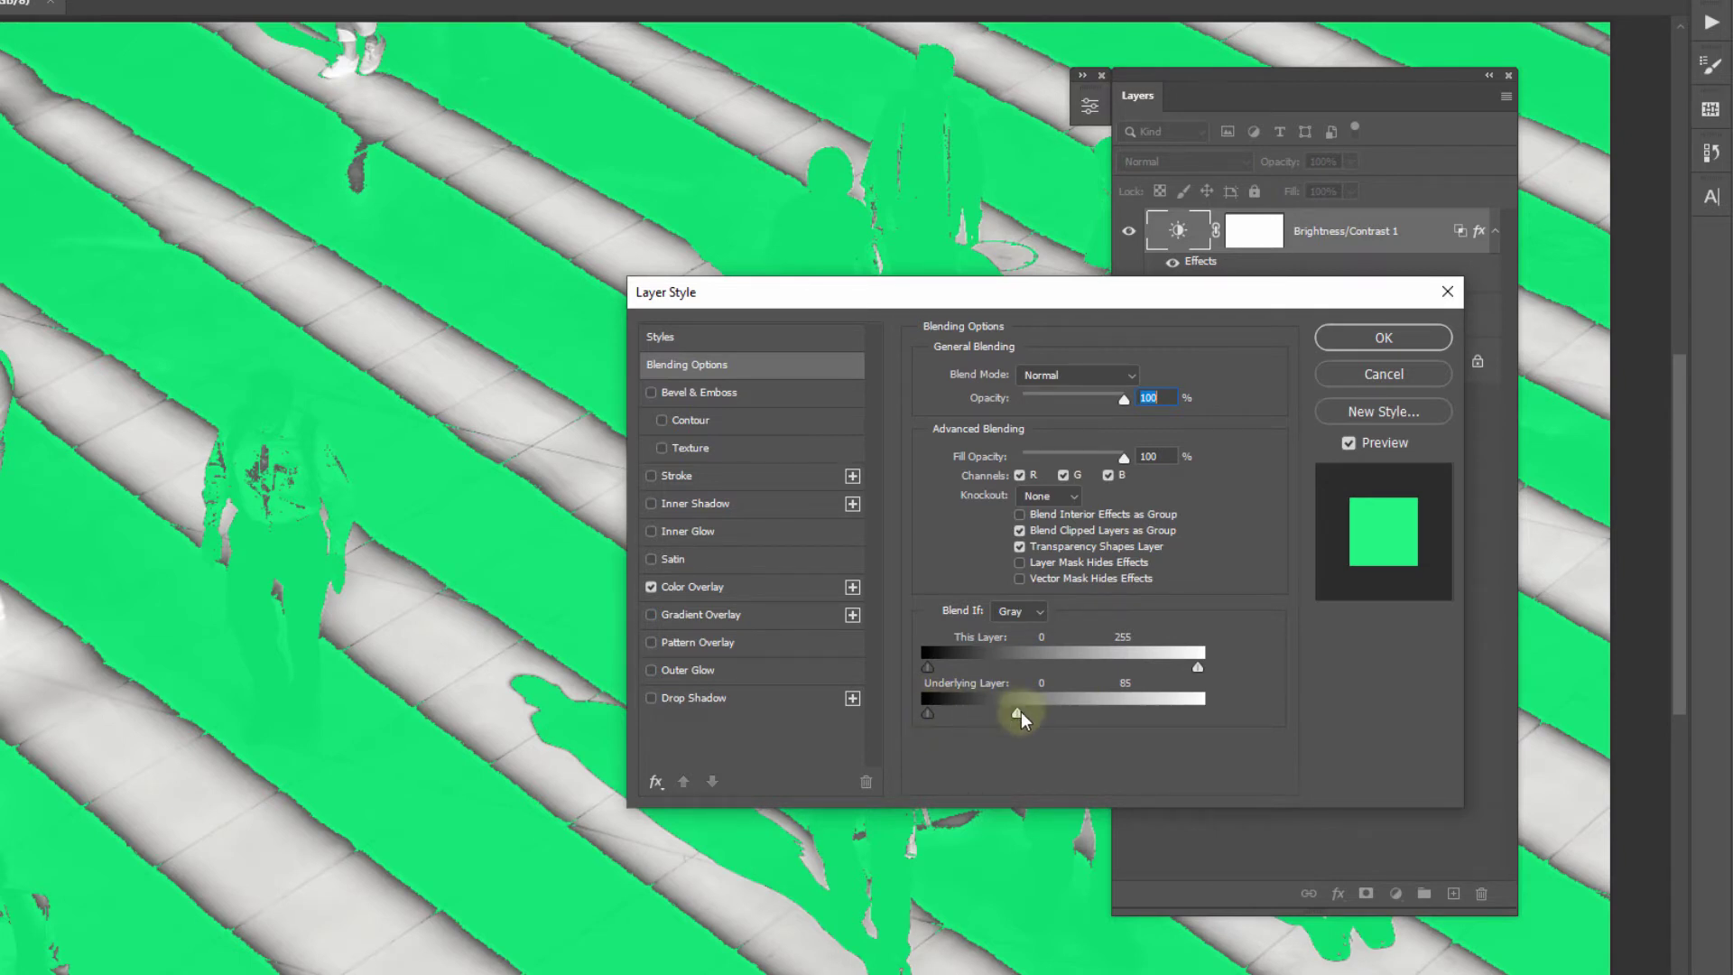
pyautogui.moveTo(1017, 713); pyautogui.dragTo(945, 710)
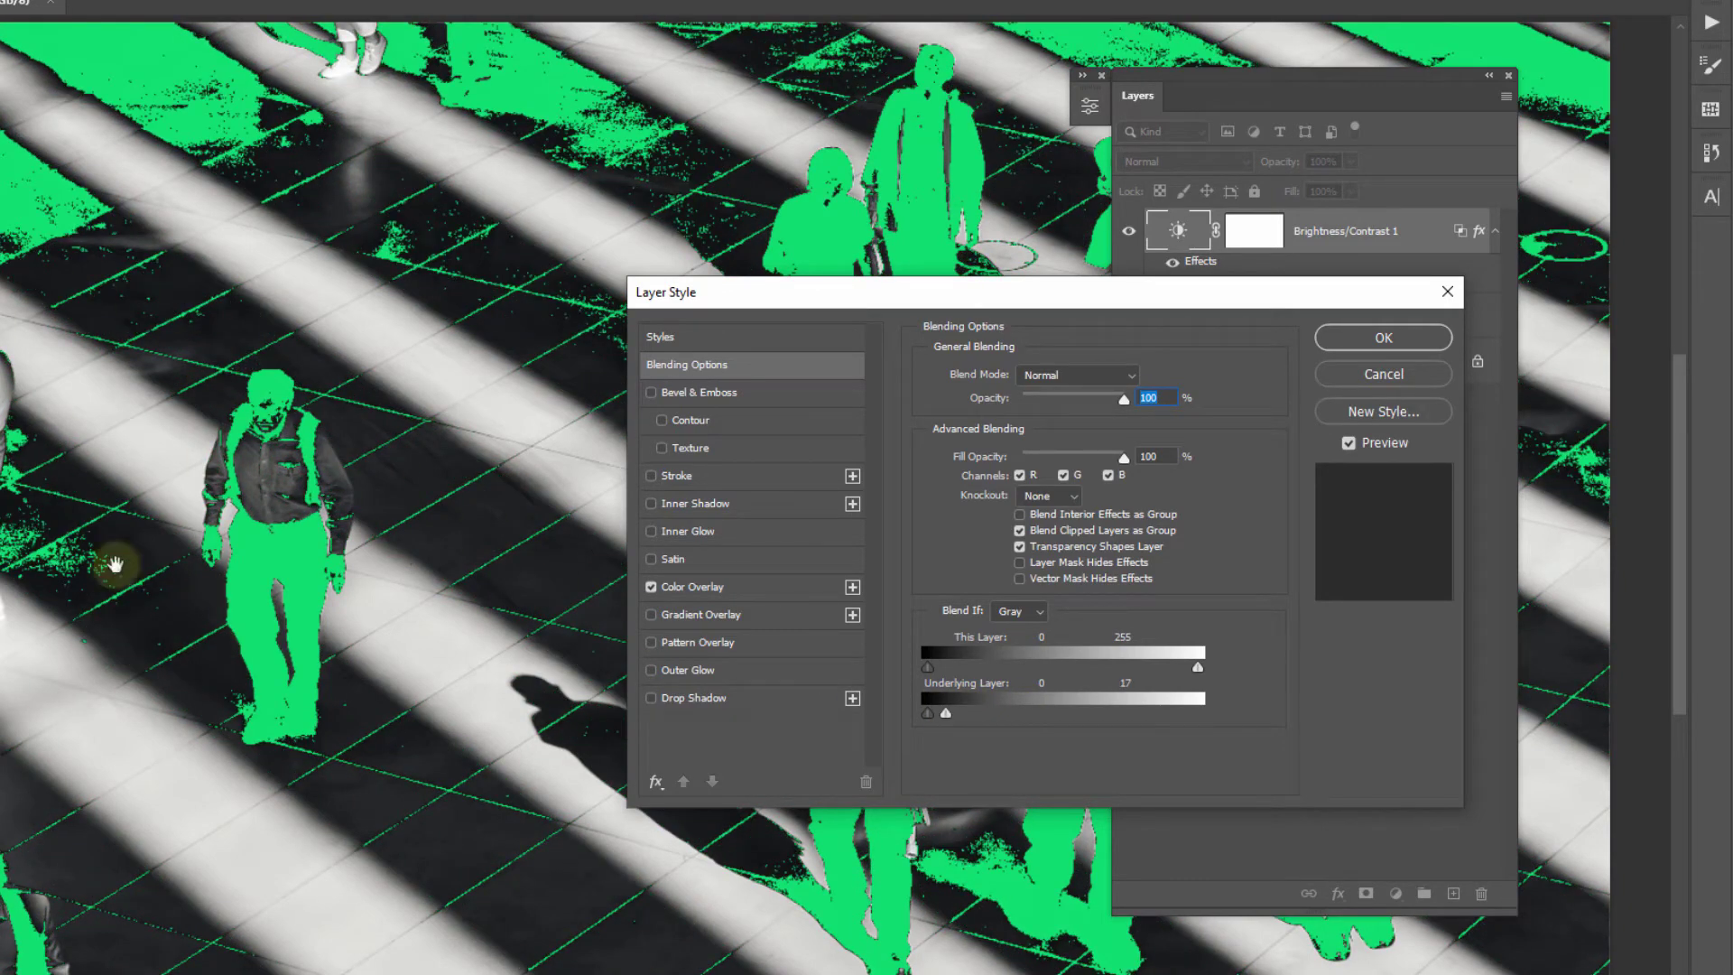
pyautogui.moveTo(946, 708); pyautogui.dragTo(1008, 711)
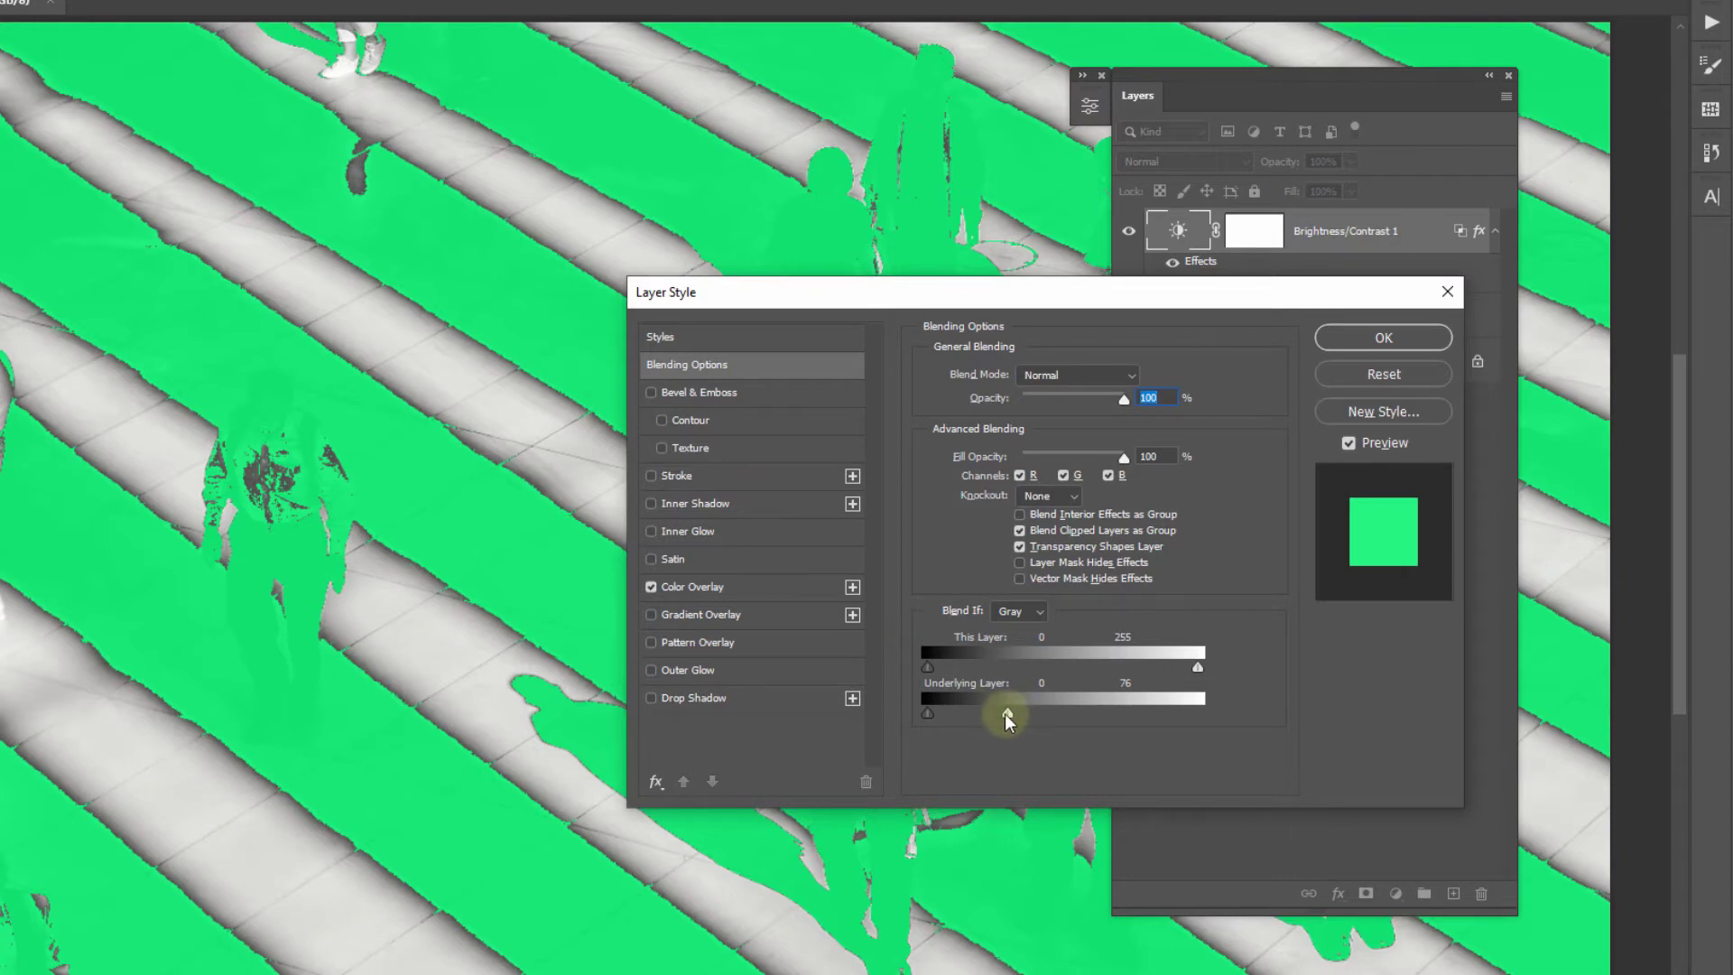
pyautogui.moveTo(1004, 713); pyautogui.dragTo(1091, 672)
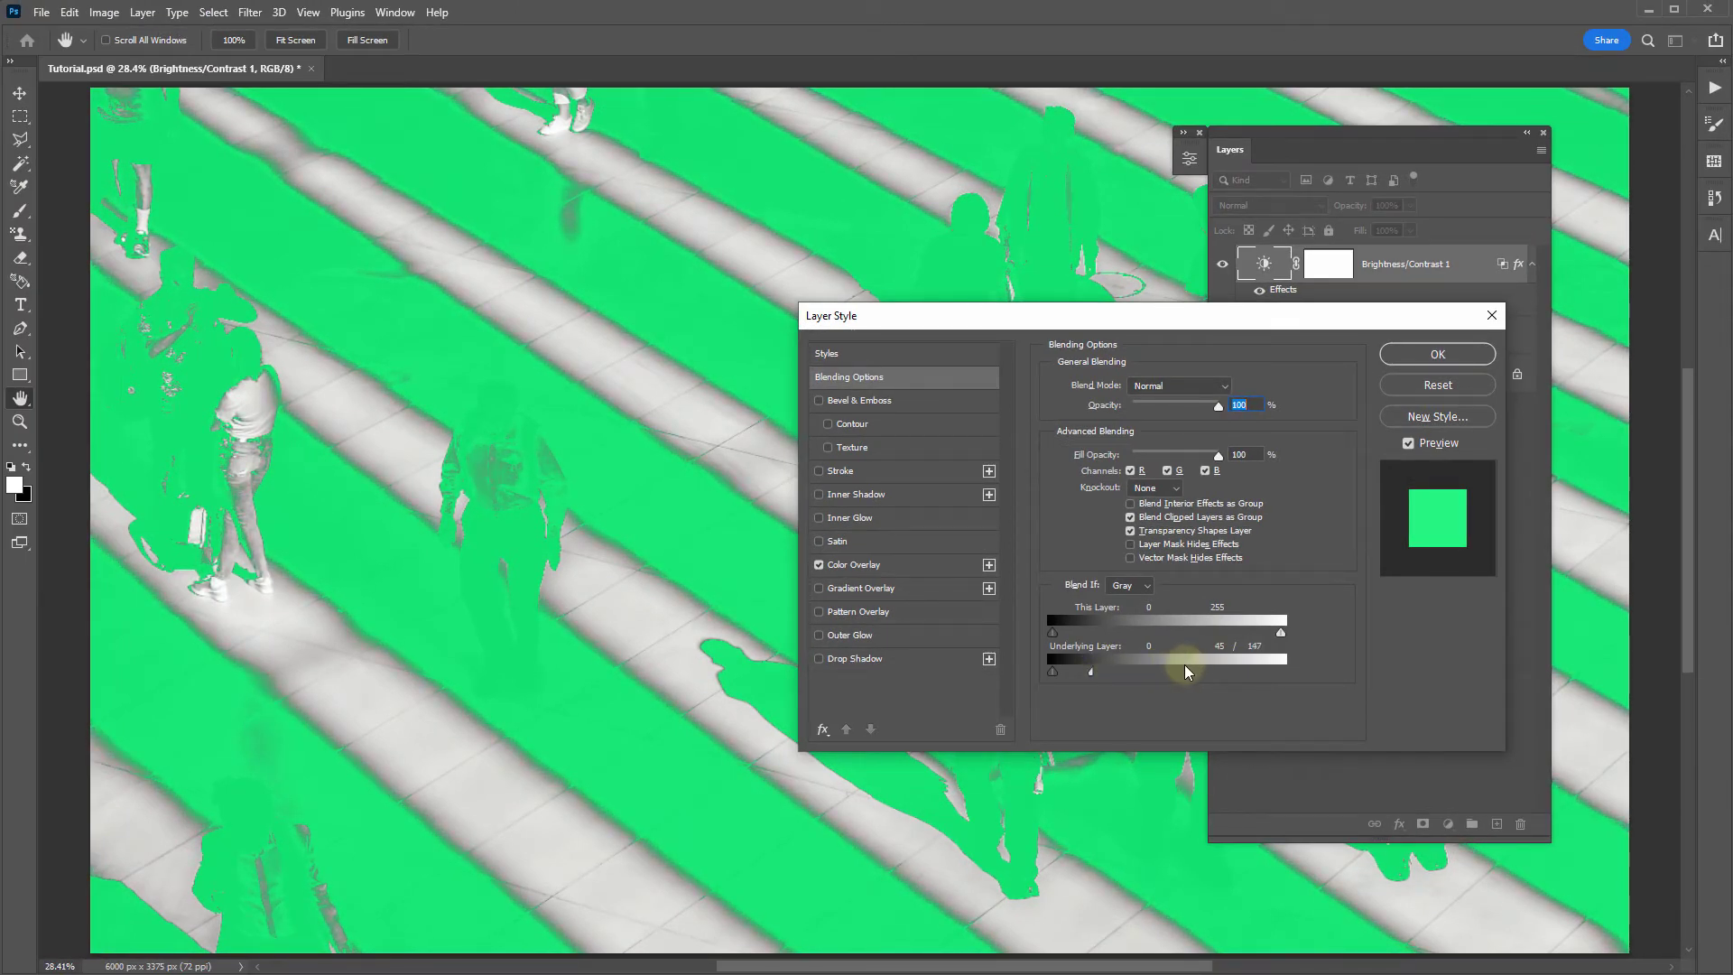
pyautogui.click(1437, 353)
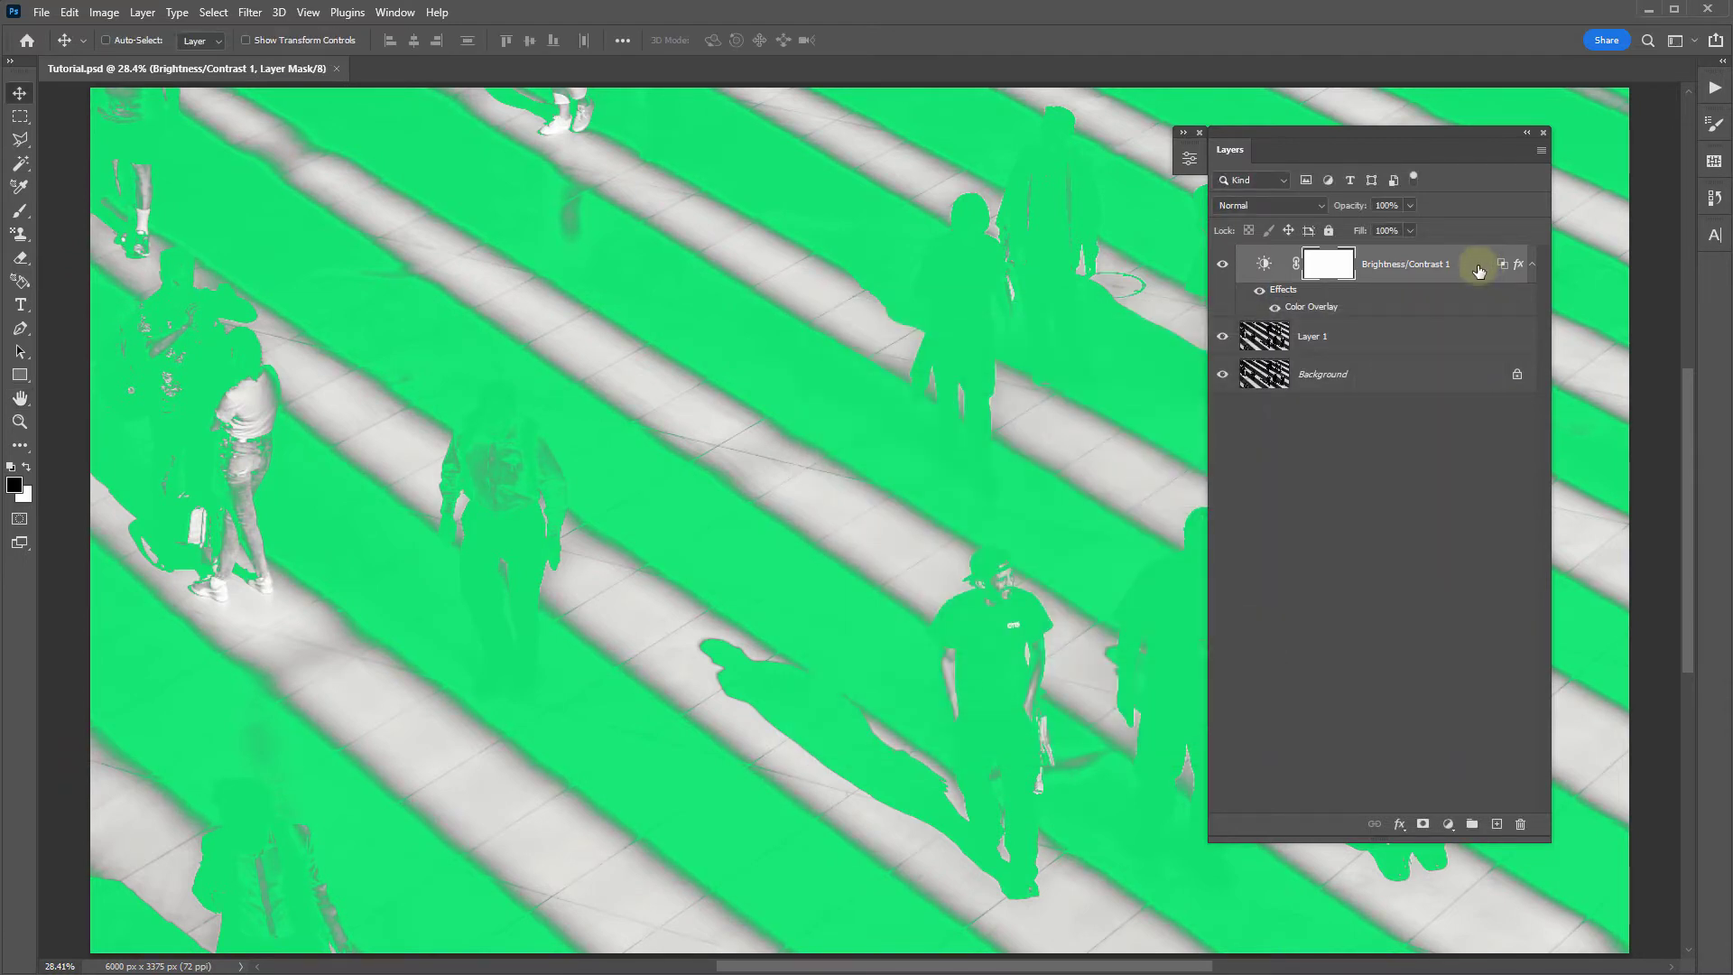
# Hide the Brightness/Contrast 1 layer's Color Overlay and set the adjustment's brightness to 71
pyautogui.click(1276, 308)
pyautogui.doubleClick(1264, 264)
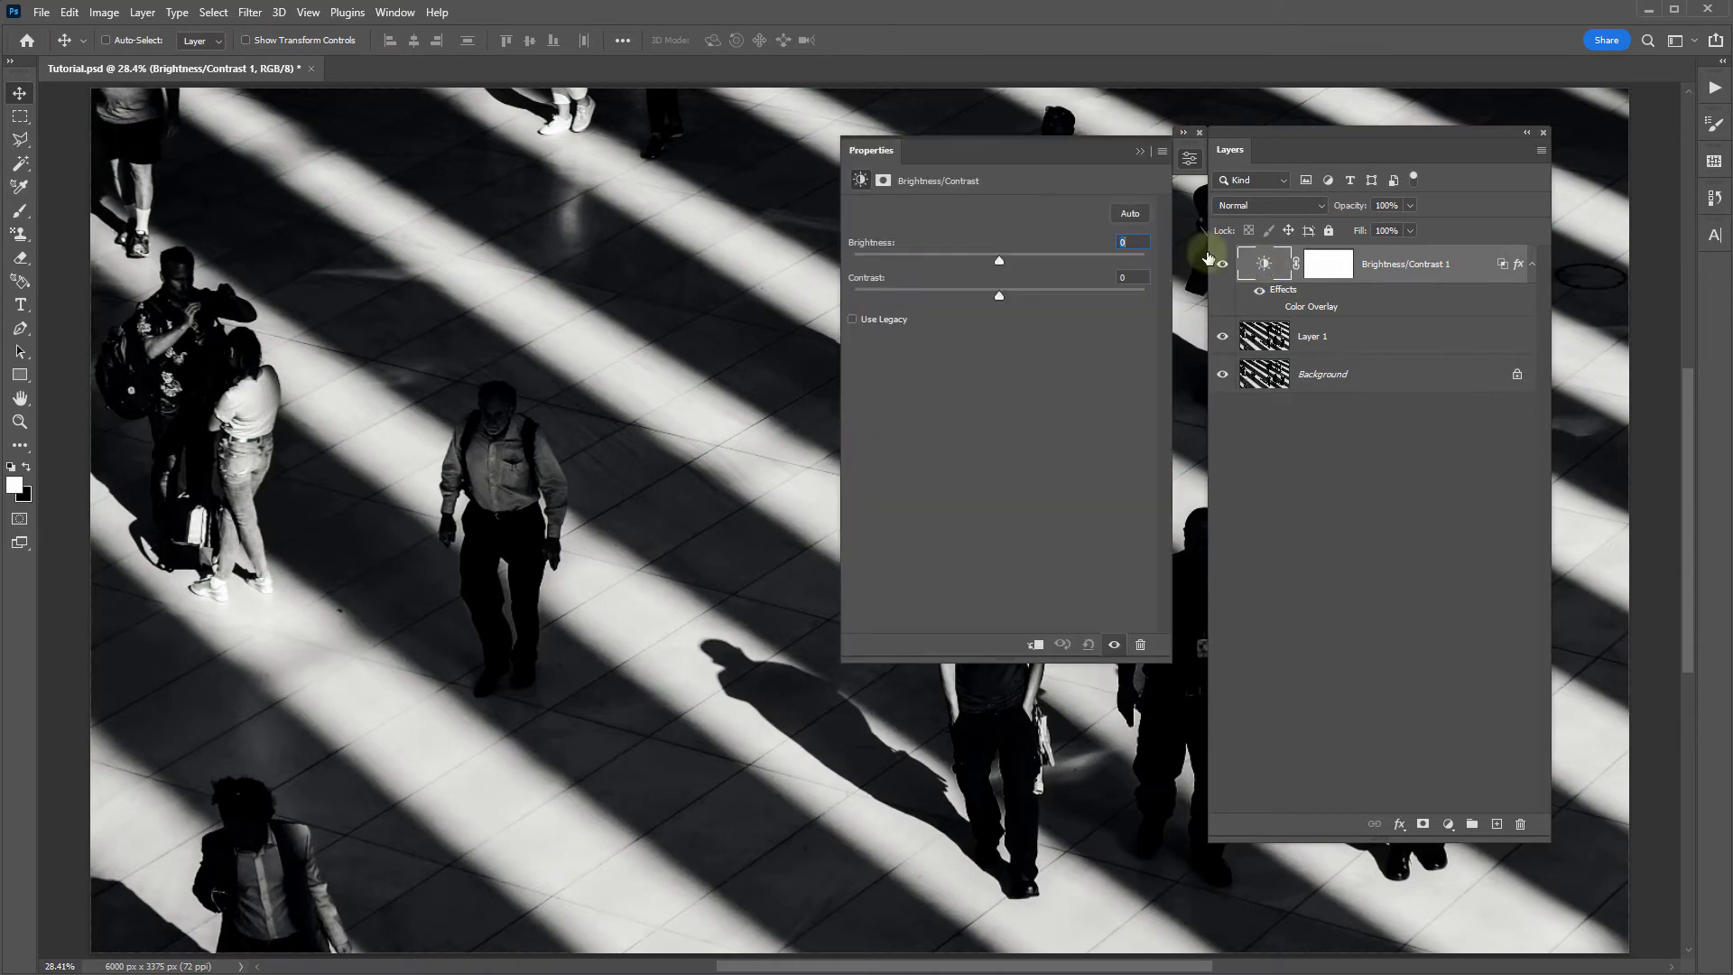
pyautogui.moveTo(999, 259); pyautogui.dragTo(1072, 269)
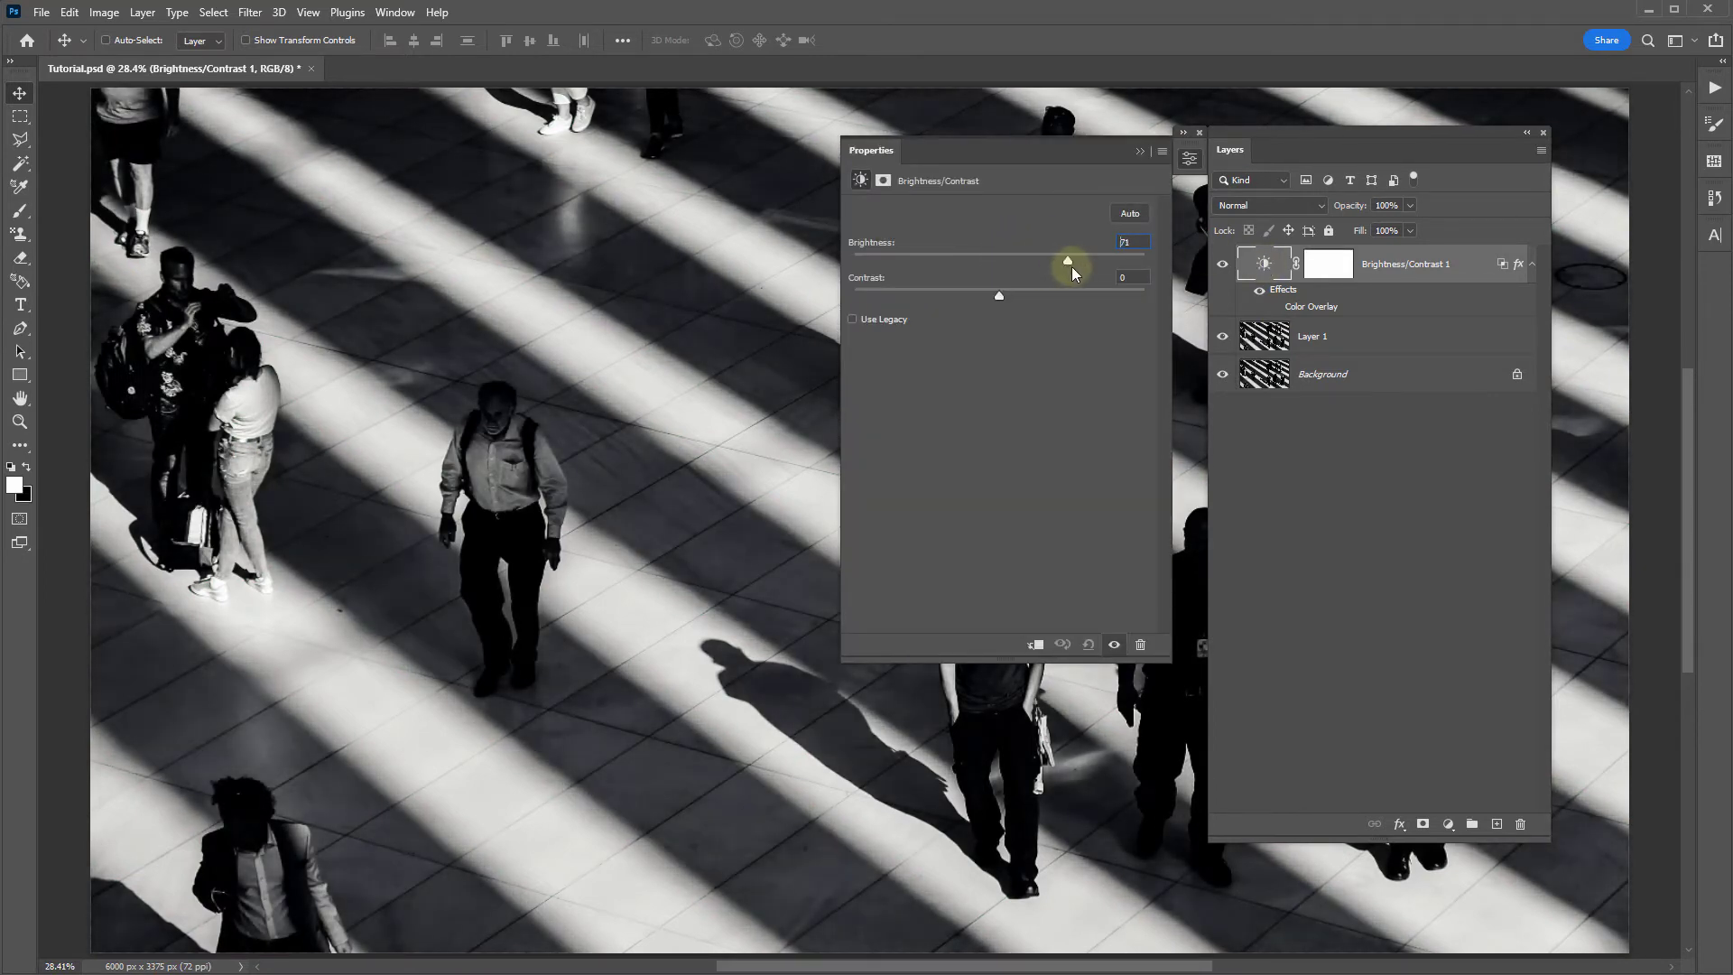
pyautogui.click(1139, 153)
# Show the Color Overlay again and widen the Blend If transition, setting the underlying layer's split white slider to 54 / 213
pyautogui.doubleClick(1483, 273)
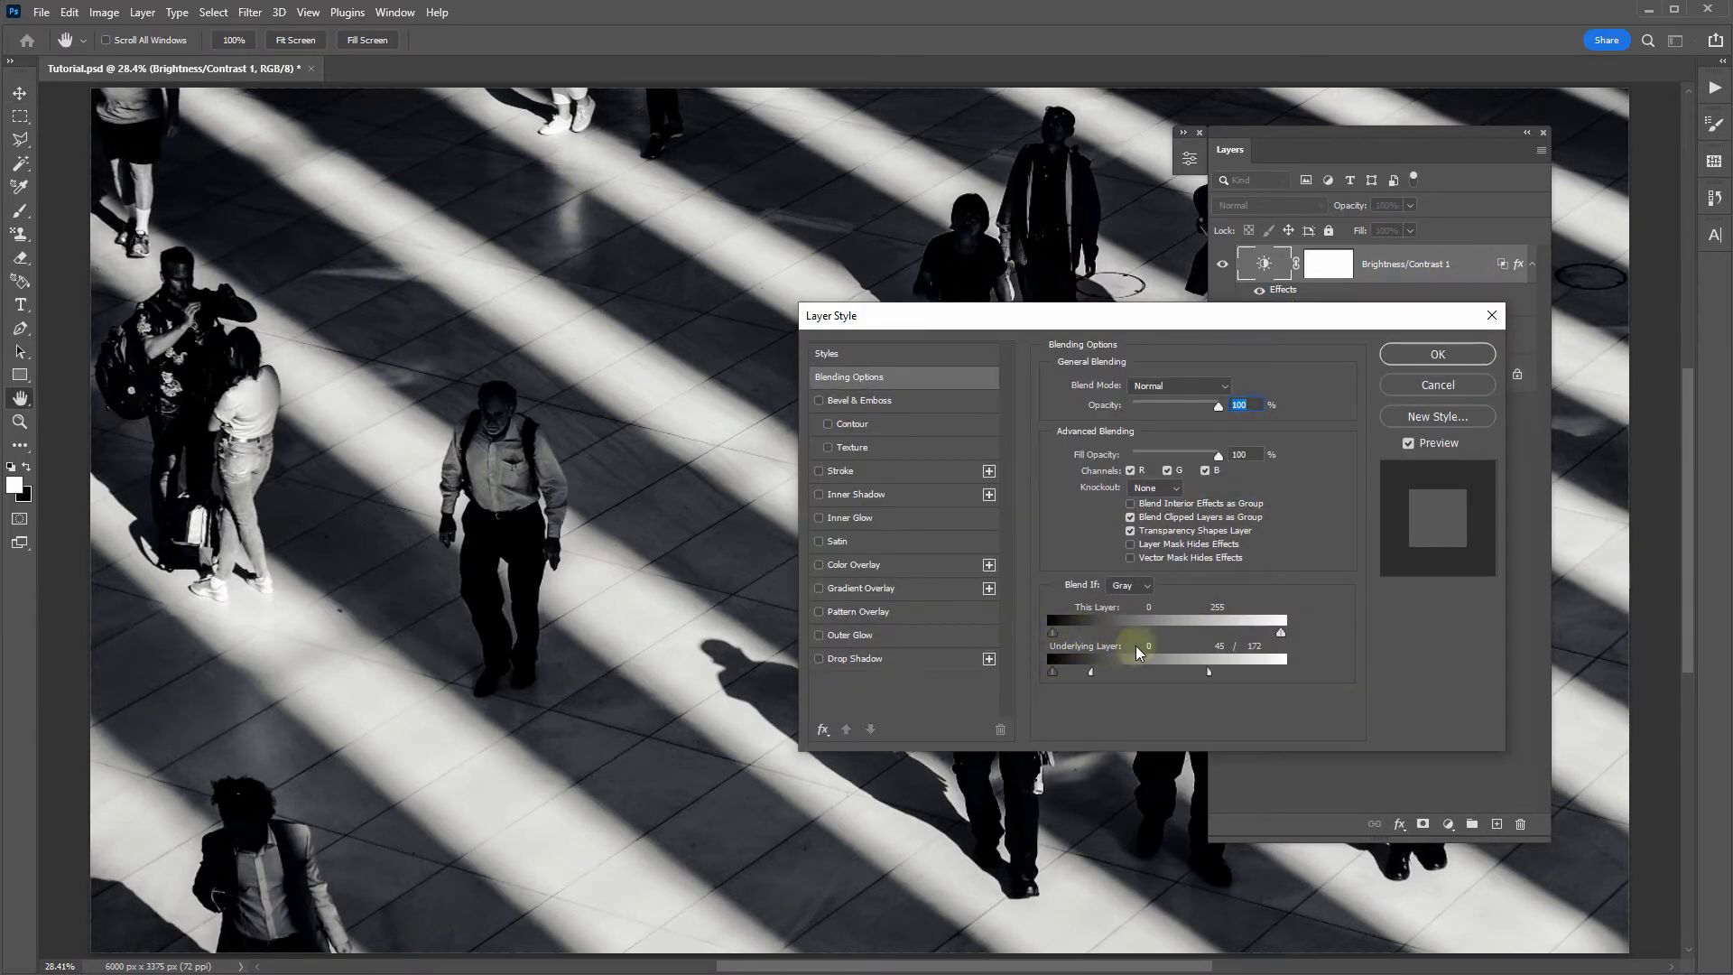
pyautogui.click(1439, 386)
pyautogui.click(1275, 308)
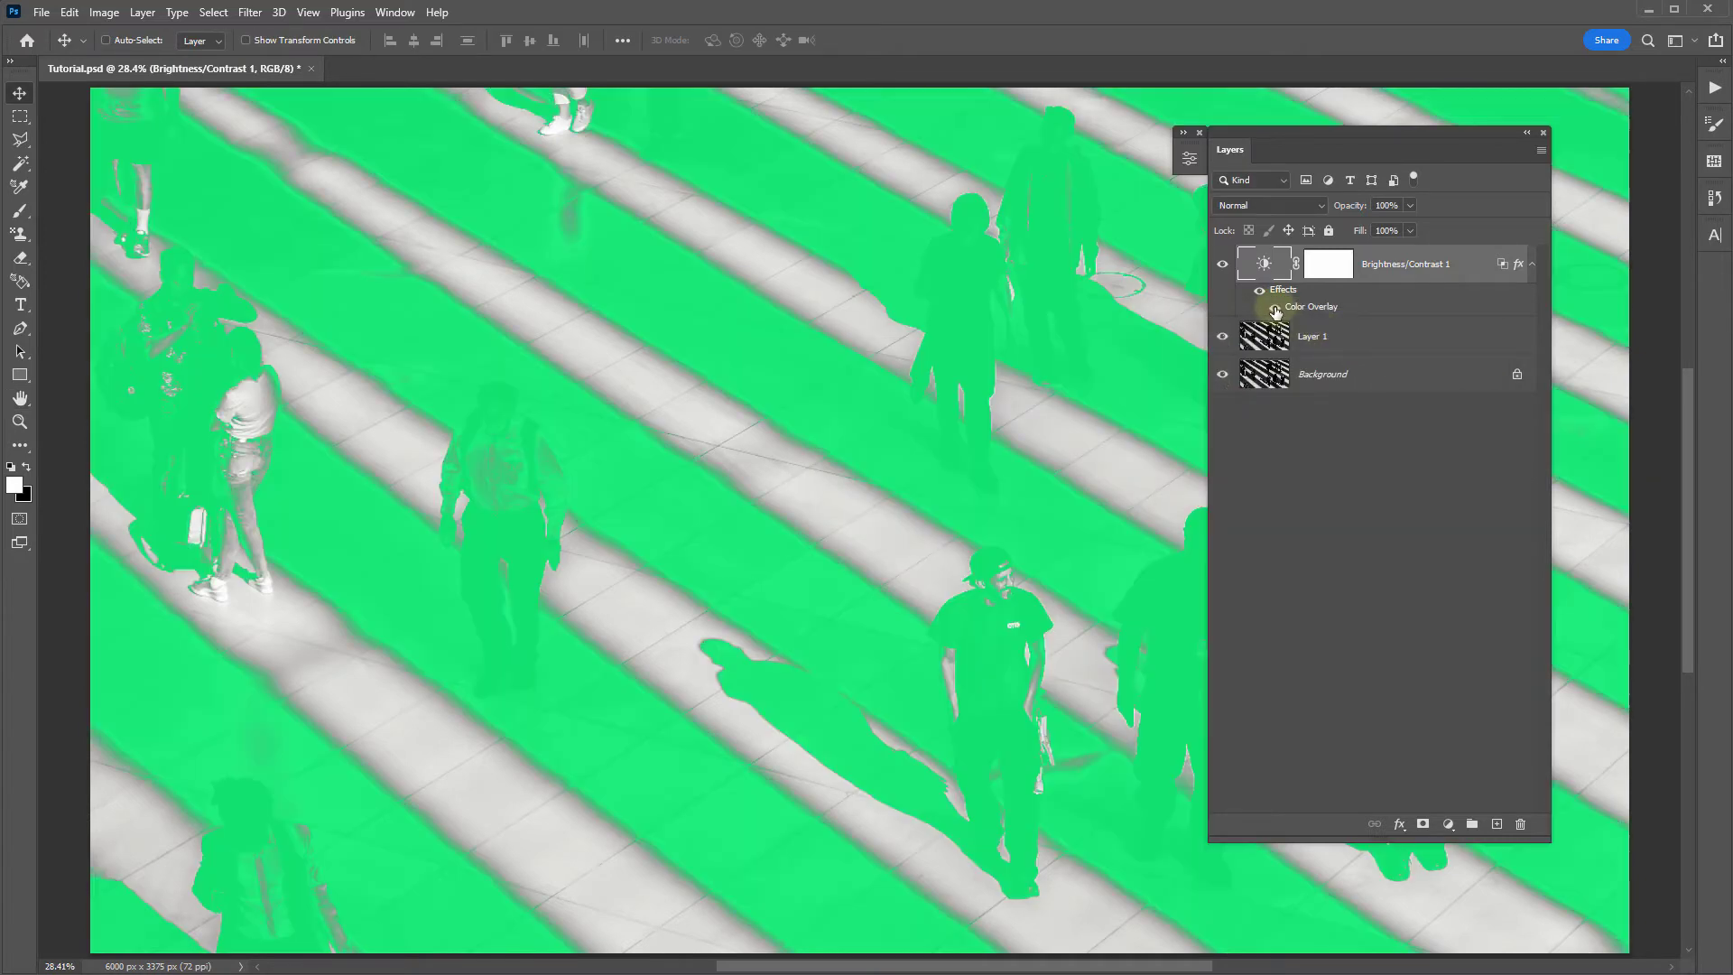
pyautogui.doubleClick(1469, 264)
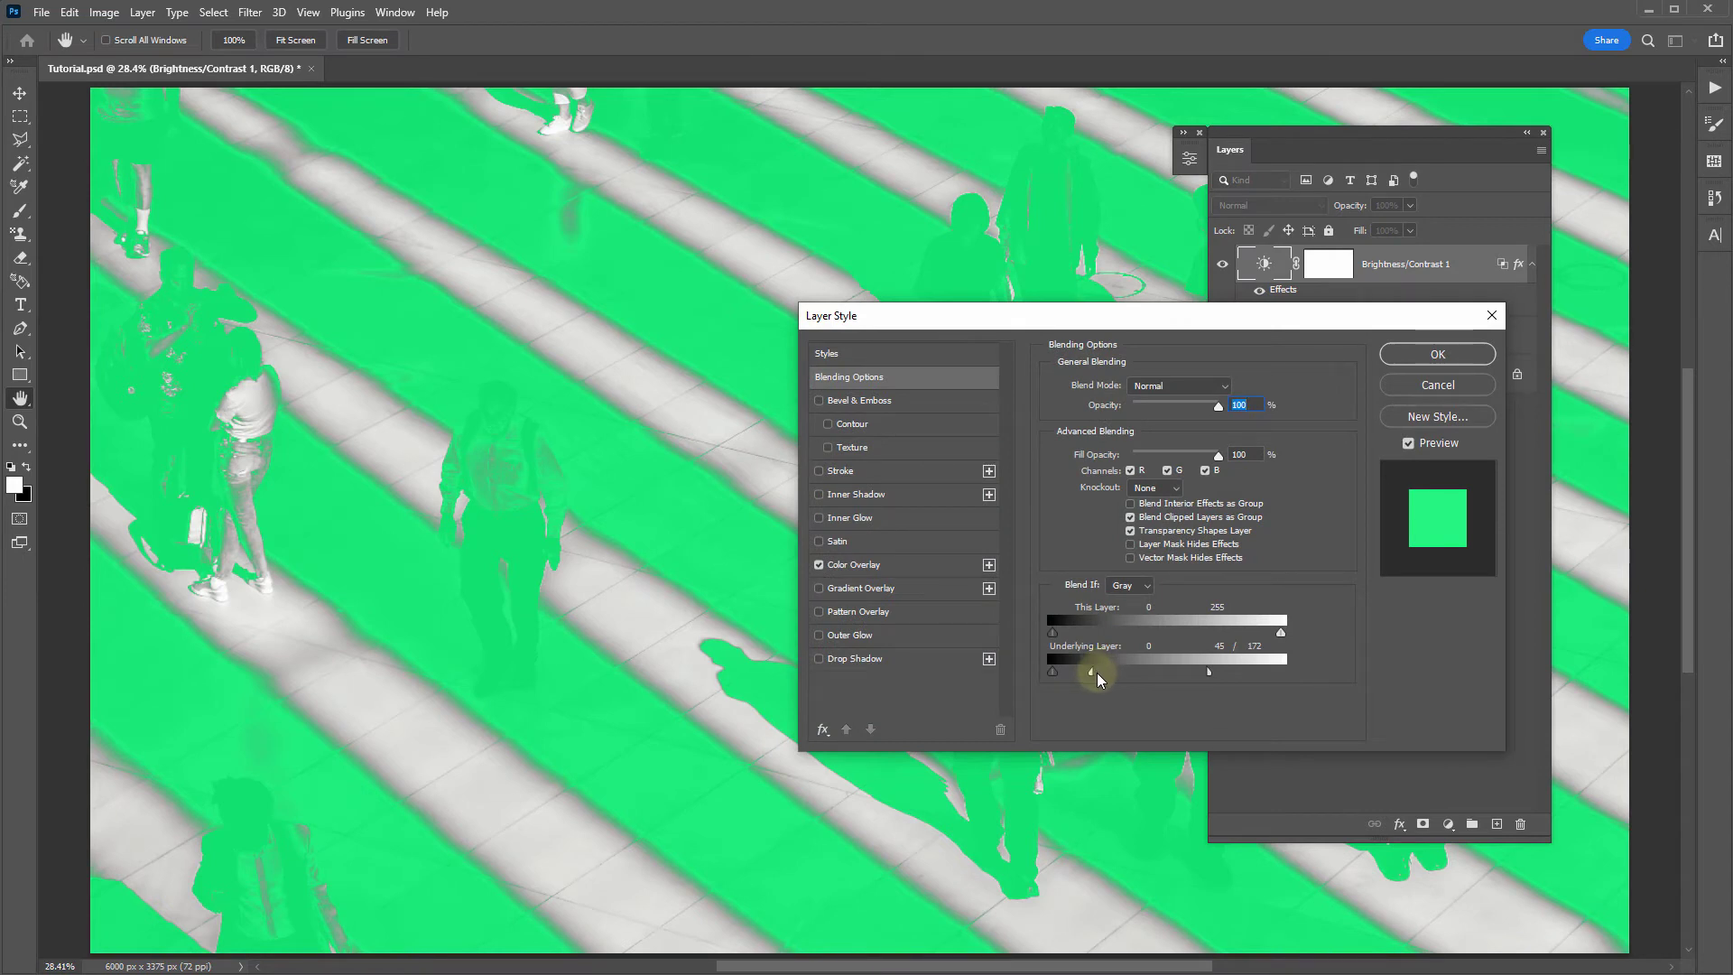
pyautogui.moveTo(1096, 673); pyautogui.dragTo(1244, 674)
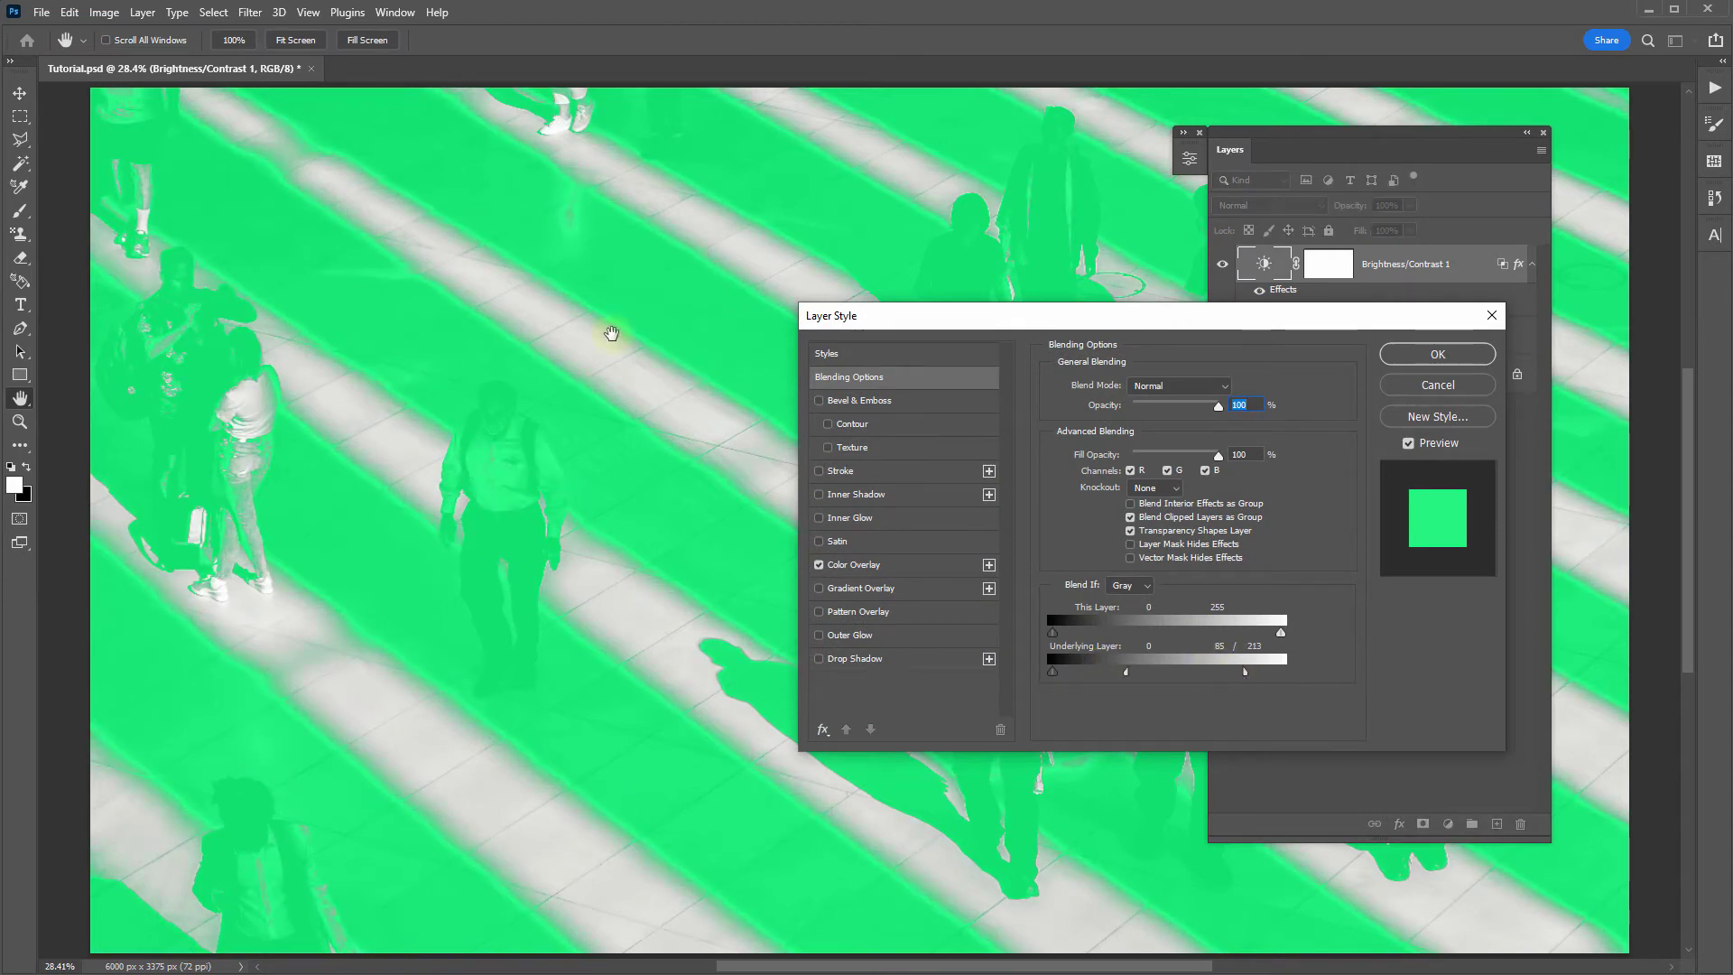
pyautogui.moveTo(1126, 674)
pyautogui.mouseDown()
pyautogui.moveTo(1110, 673)
pyautogui.moveTo(1173, 673)
pyautogui.moveTo(1098, 672)
pyautogui.mouseUp()
pyautogui.click(1448, 360)
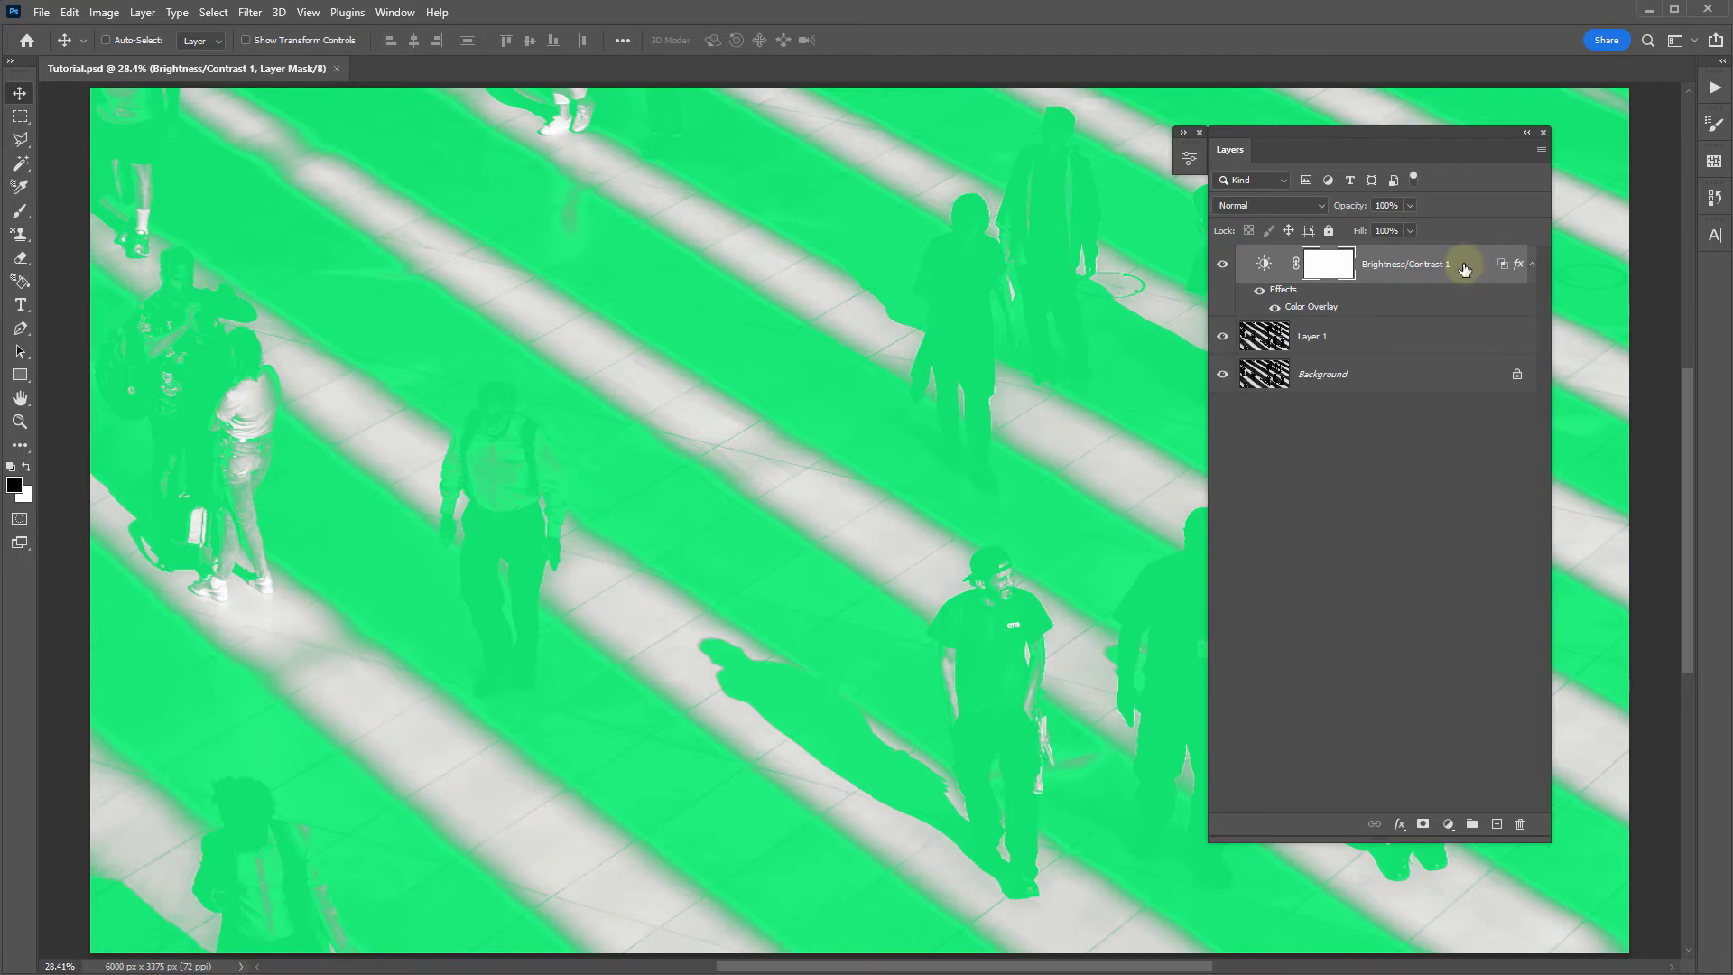
# Rename the Brightness/Contrast 1 layer as Shadows and hide its Color Overlay
pyautogui.doubleClick(1402, 267)
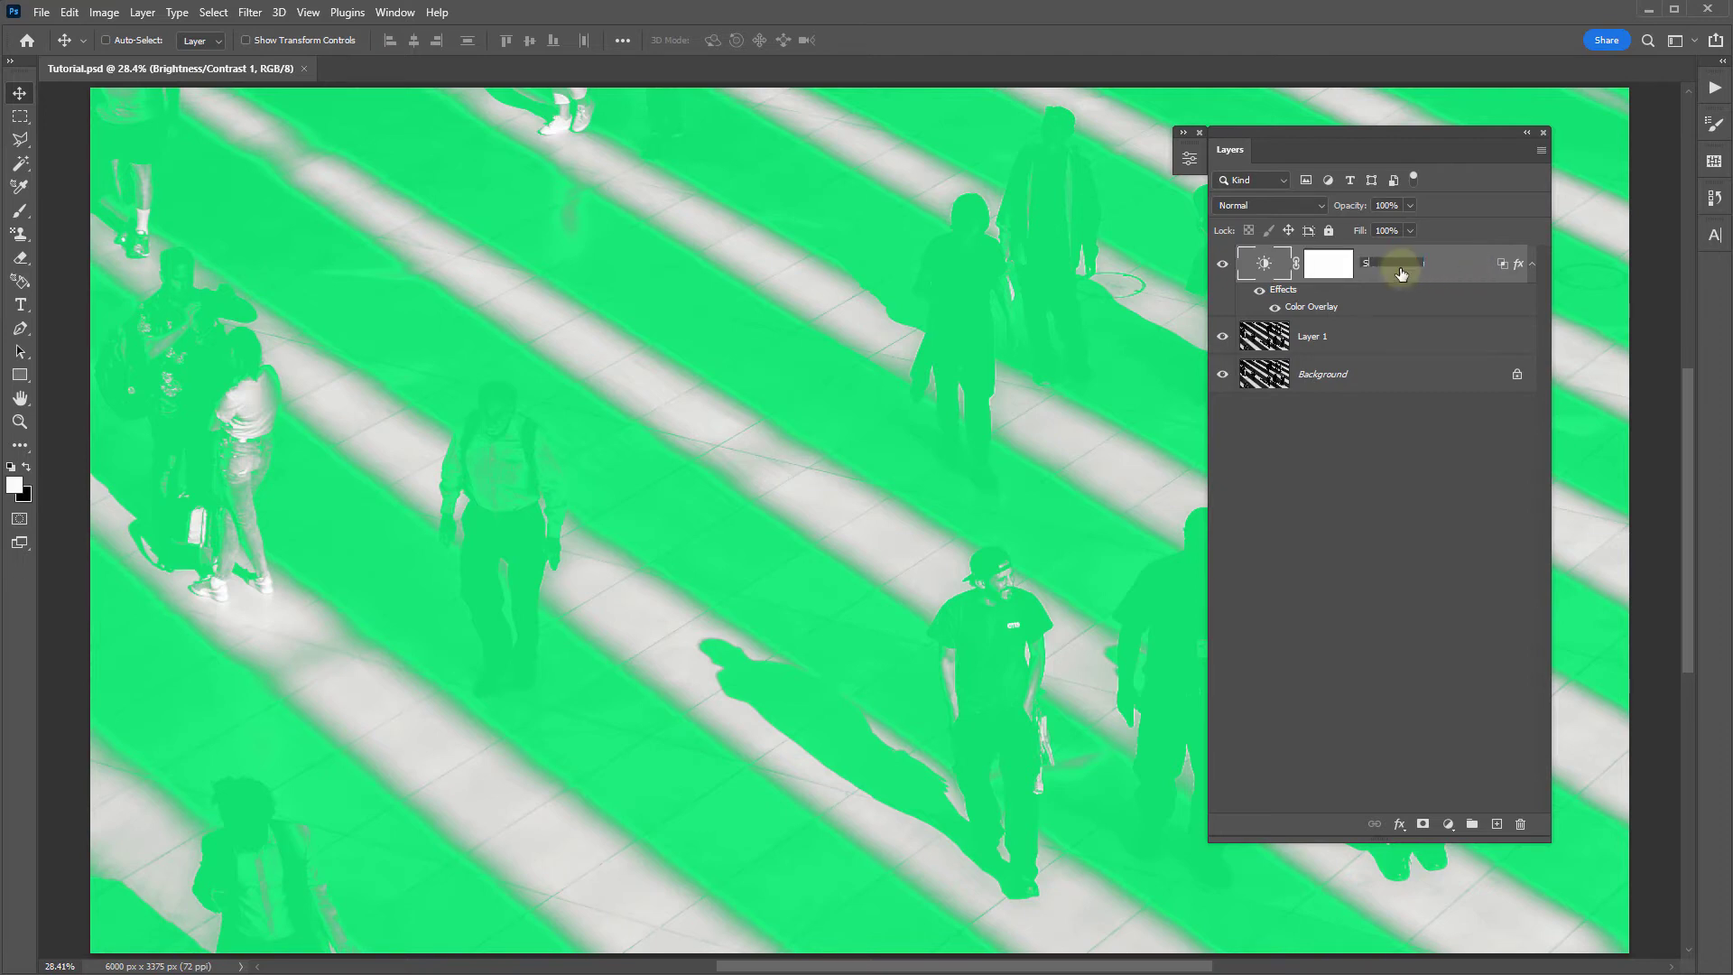
pyautogui.press('Return')
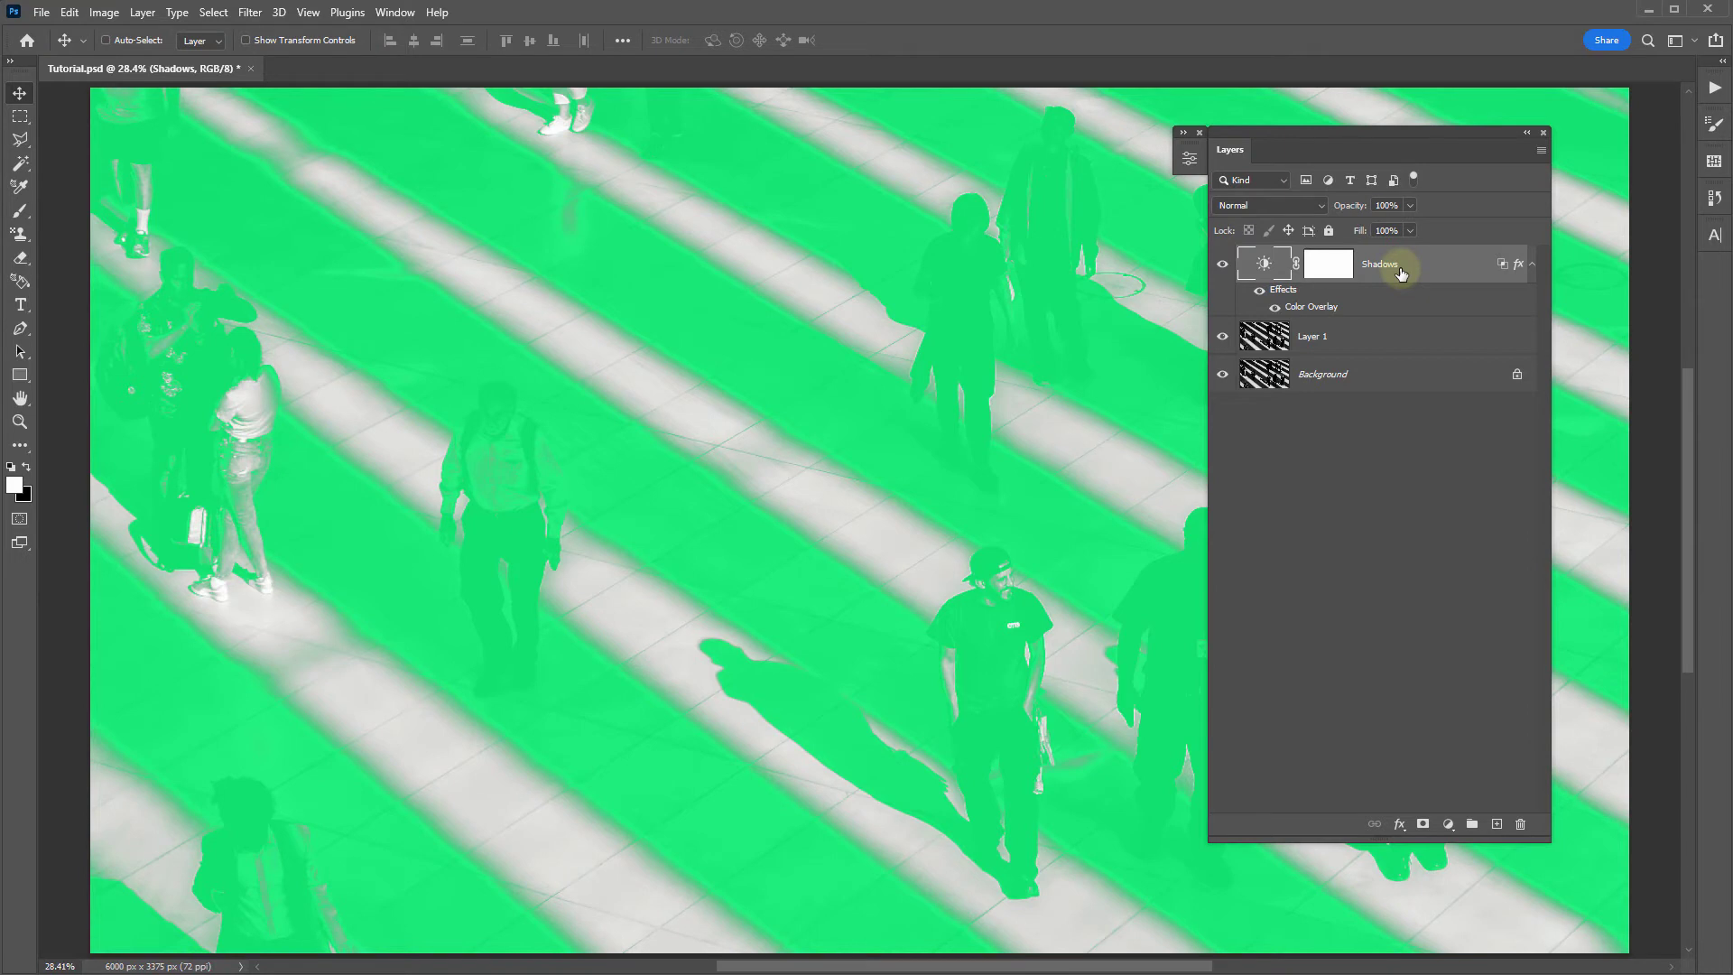
pyautogui.click(1274, 308)
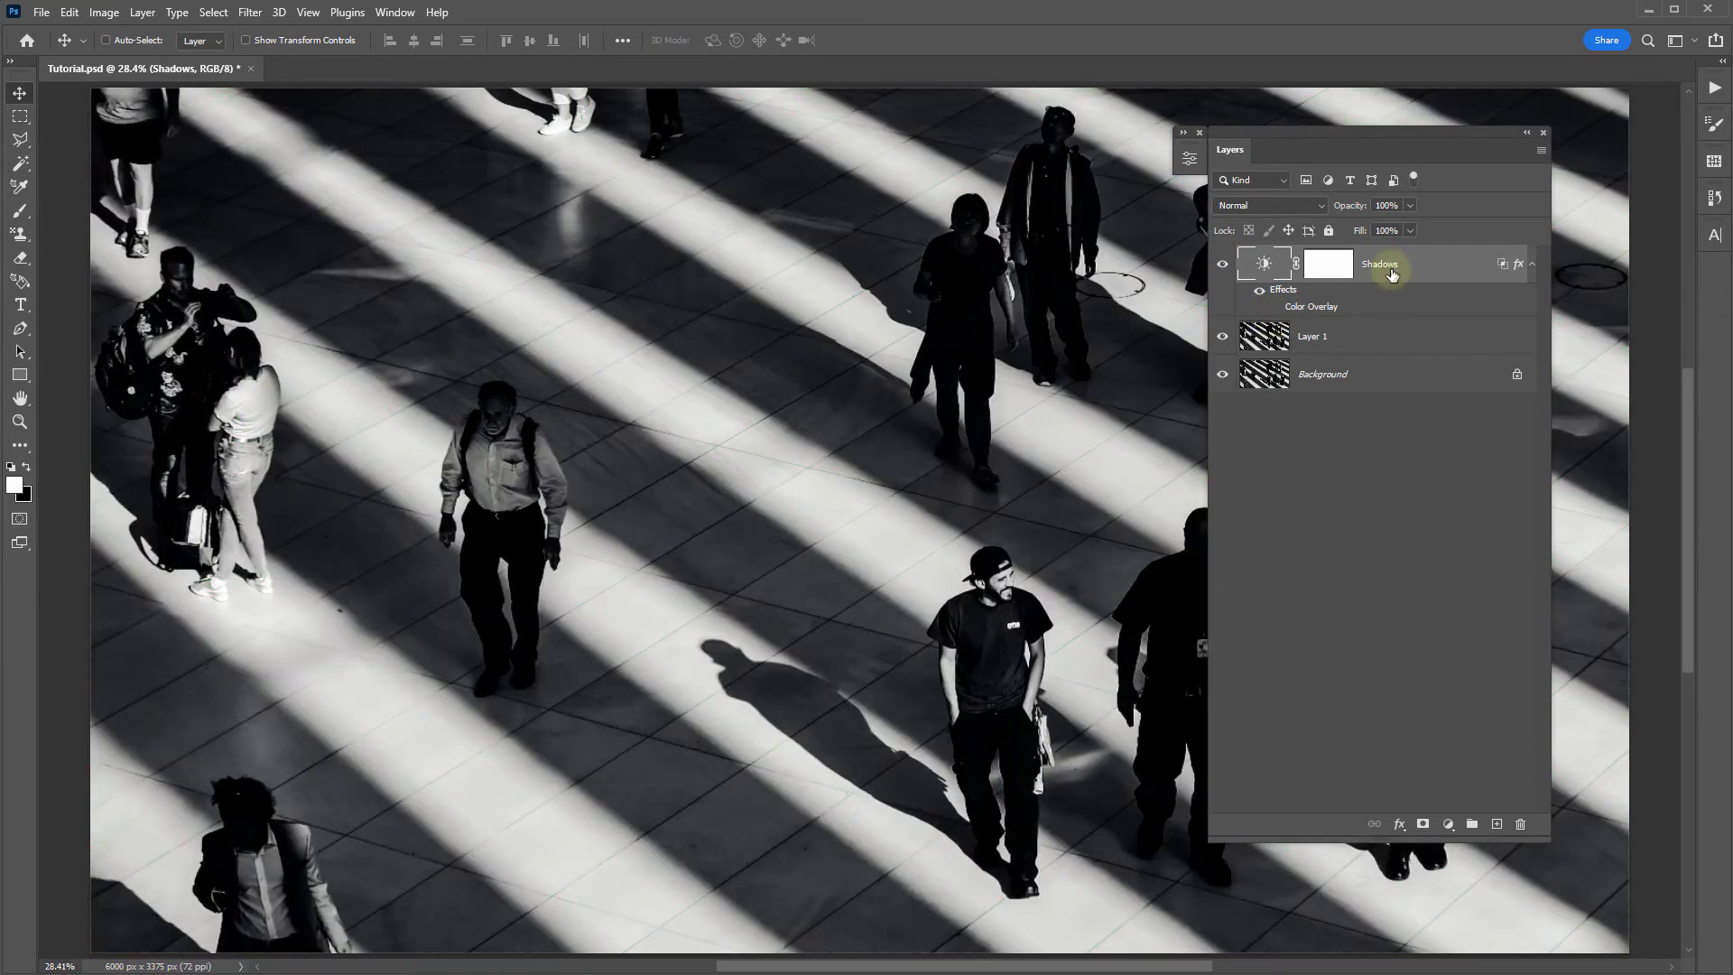
# Duplicate the Shadows layer and rename the copy as Highlights
pyautogui.hotkey('ctrl', 'j')
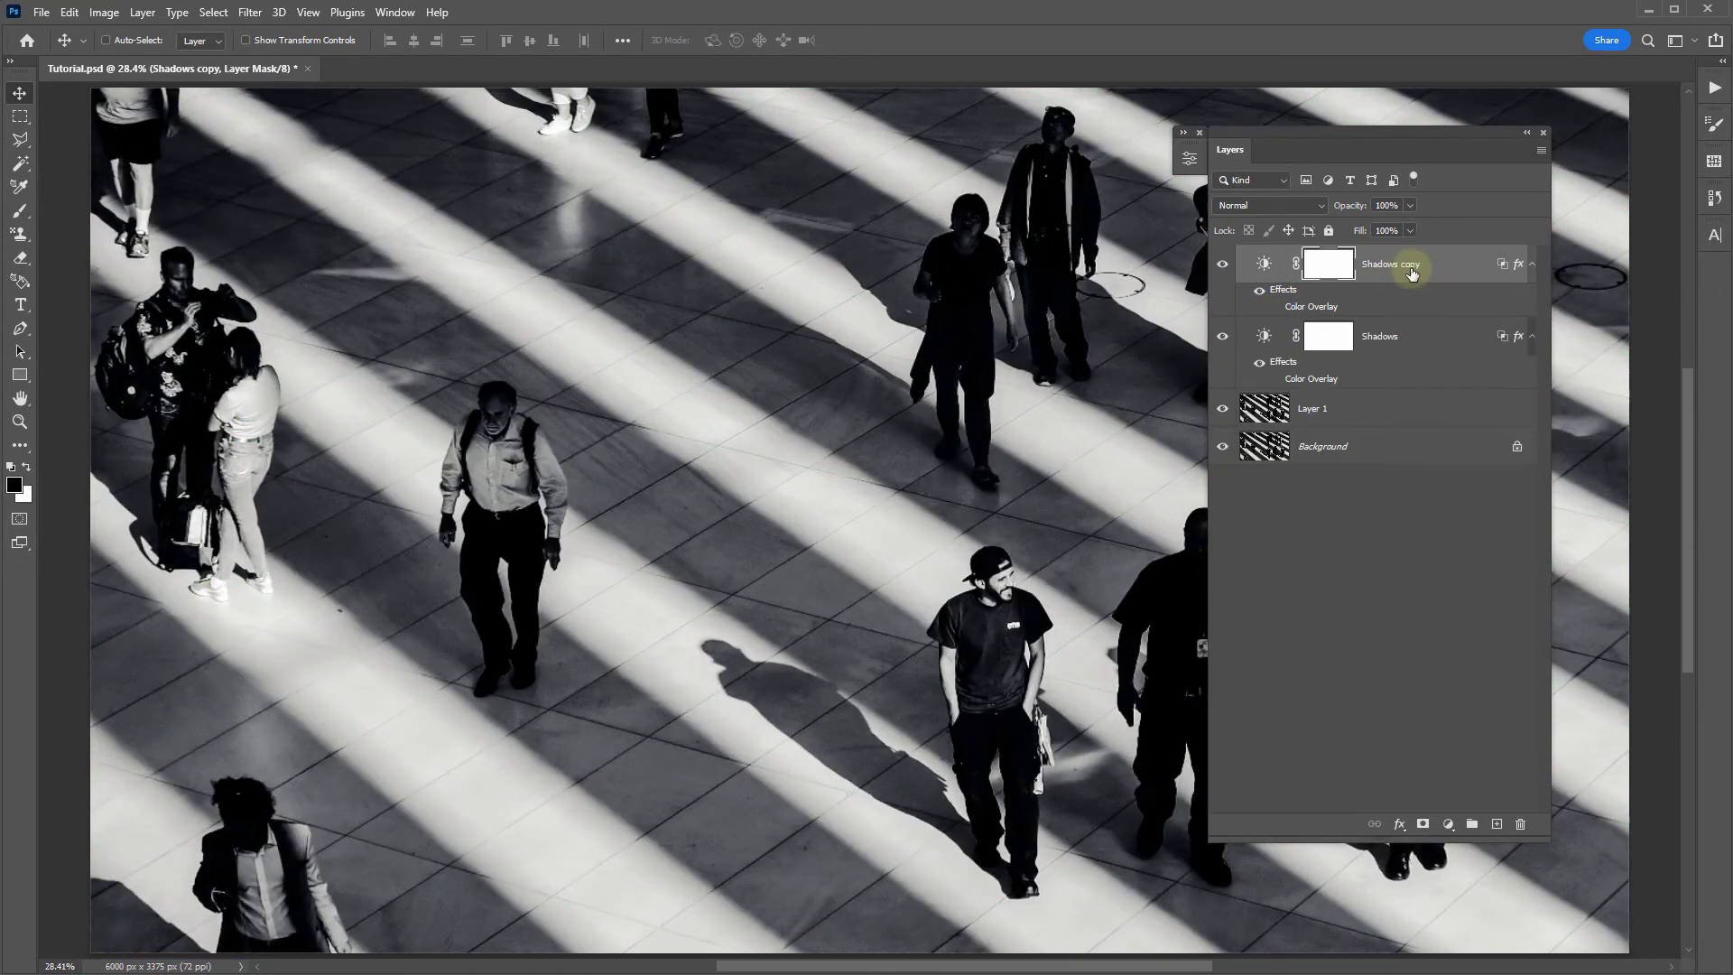
pyautogui.doubleClick(1400, 266)
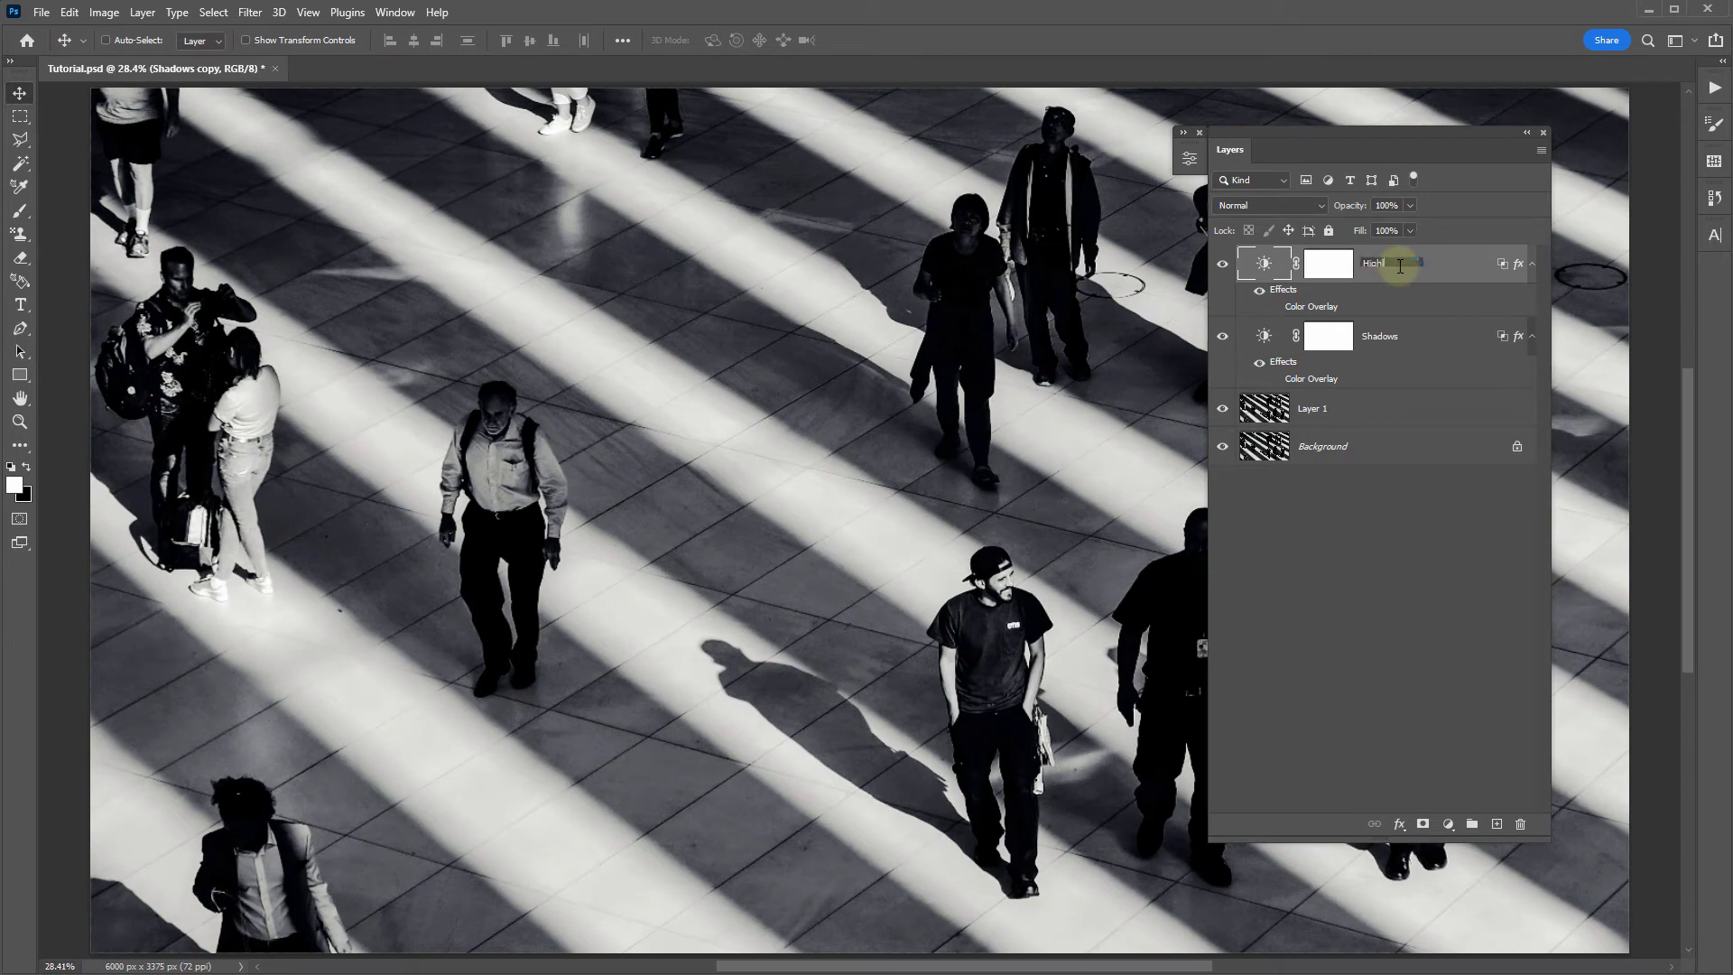
pyautogui.write('Highlights')
pyautogui.press('Return')
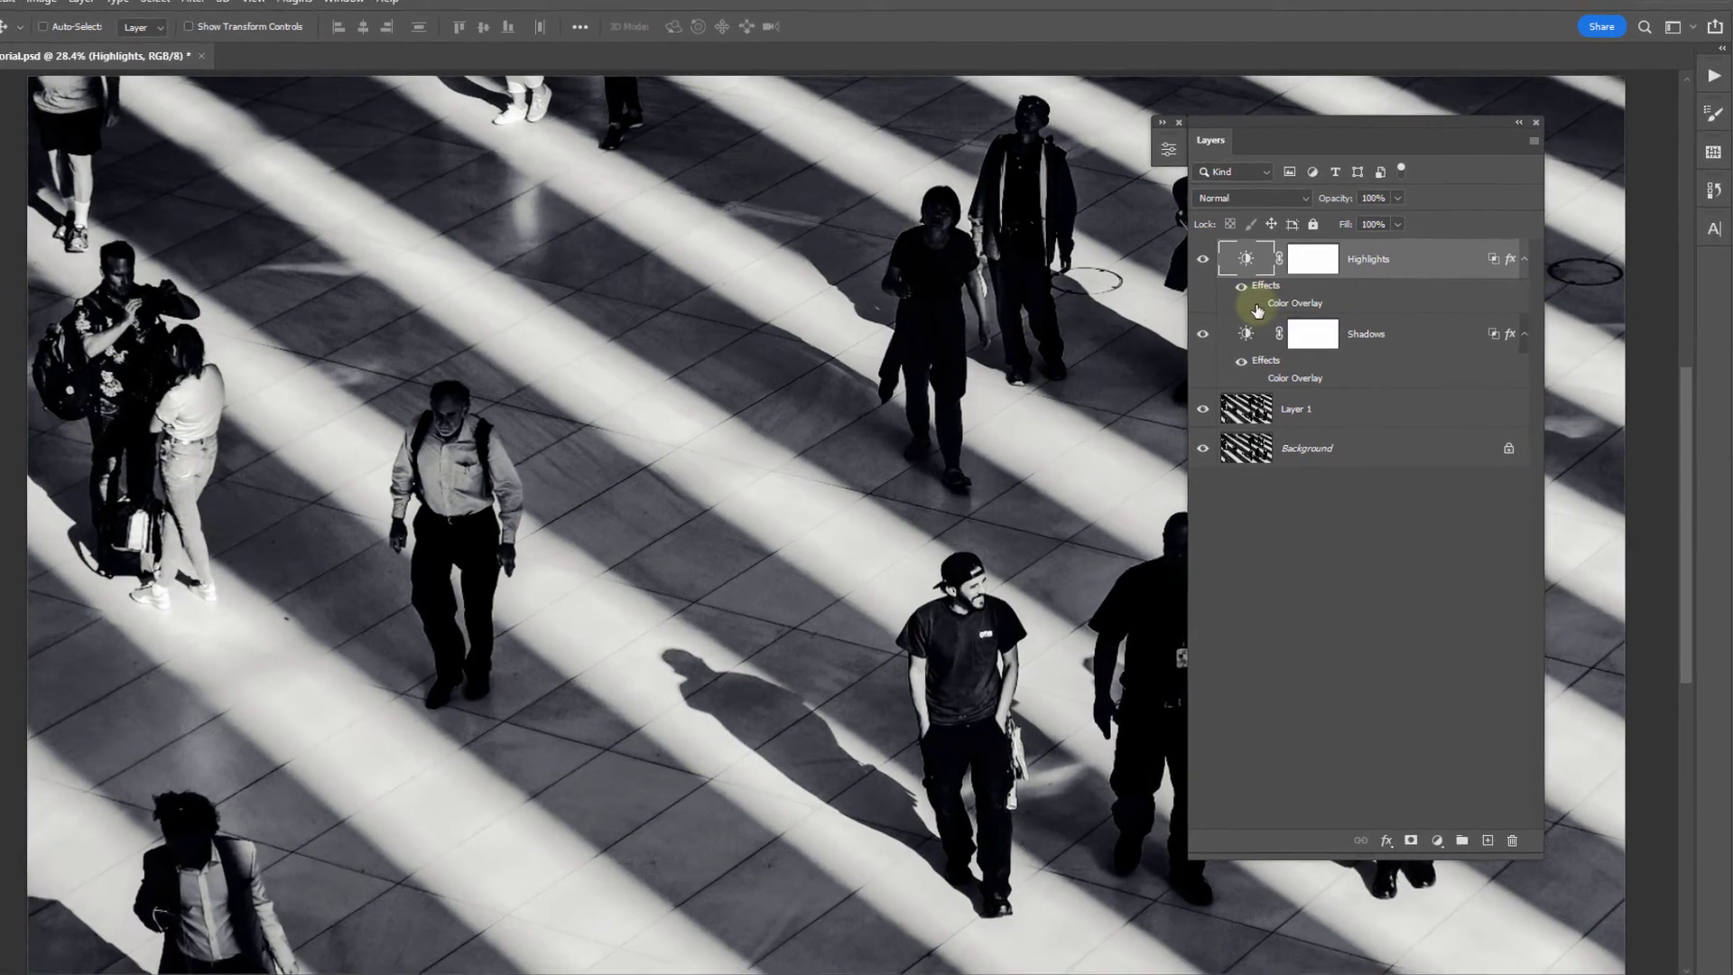
# Show the Highlights layer's Color Overlay and change its color to red (ff0000)
pyautogui.click(1274, 306)
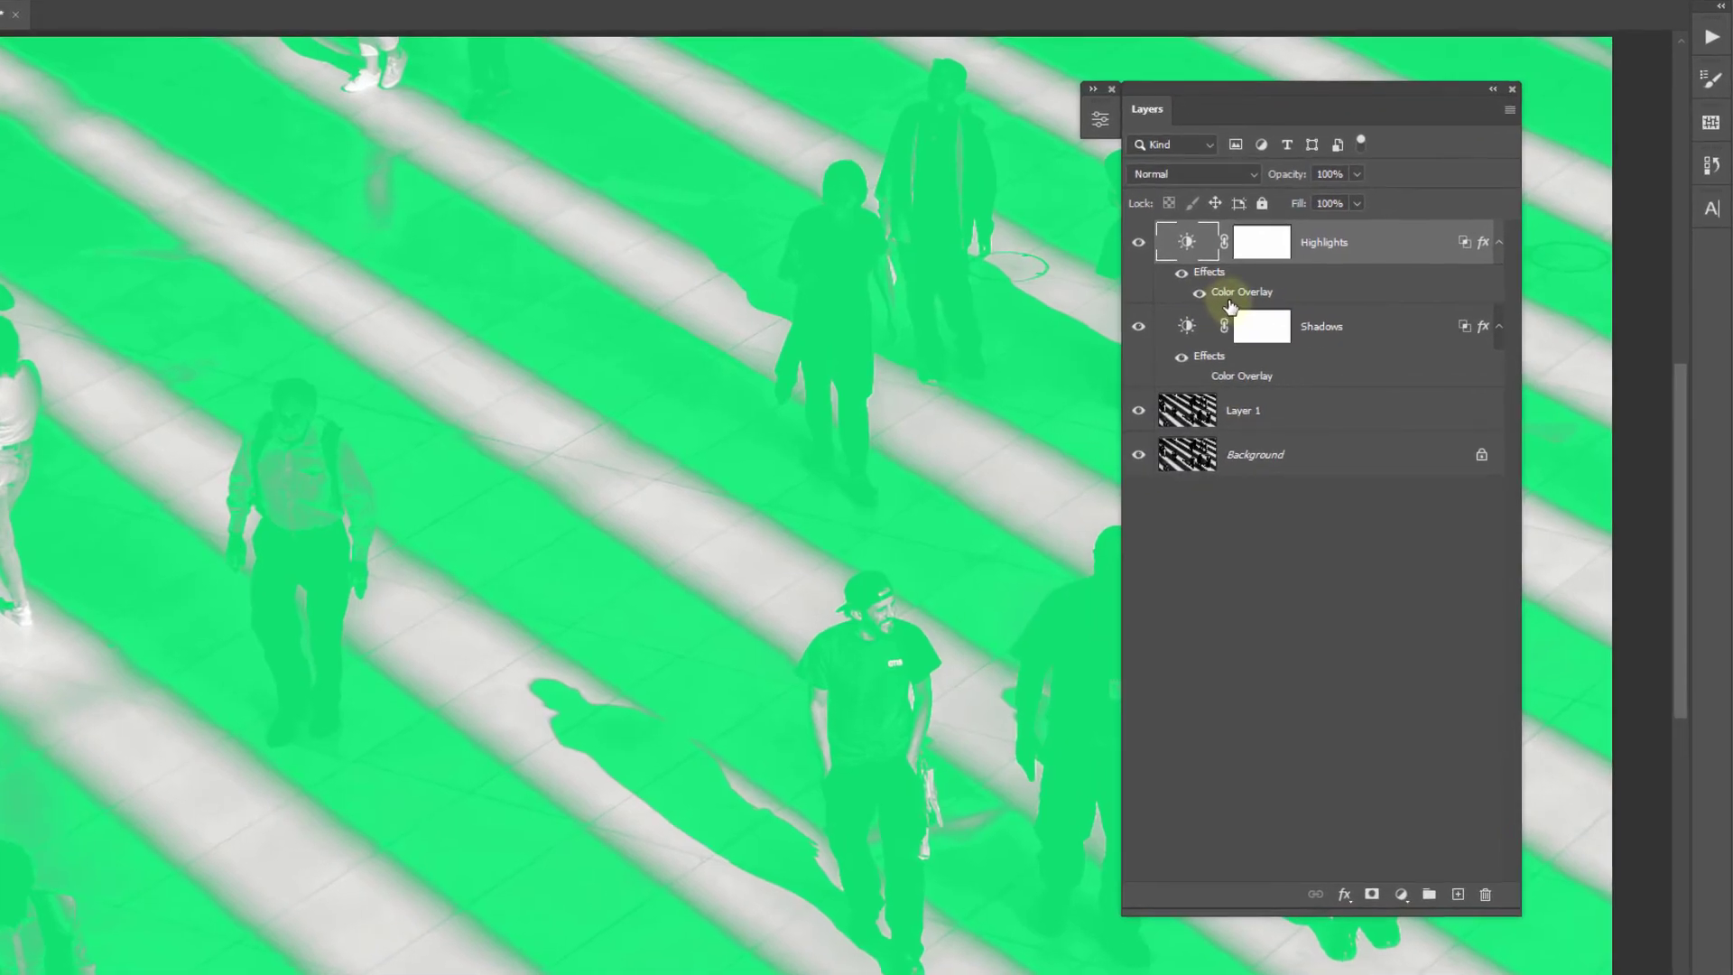
pyautogui.doubleClick(1238, 295)
pyautogui.click(1171, 386)
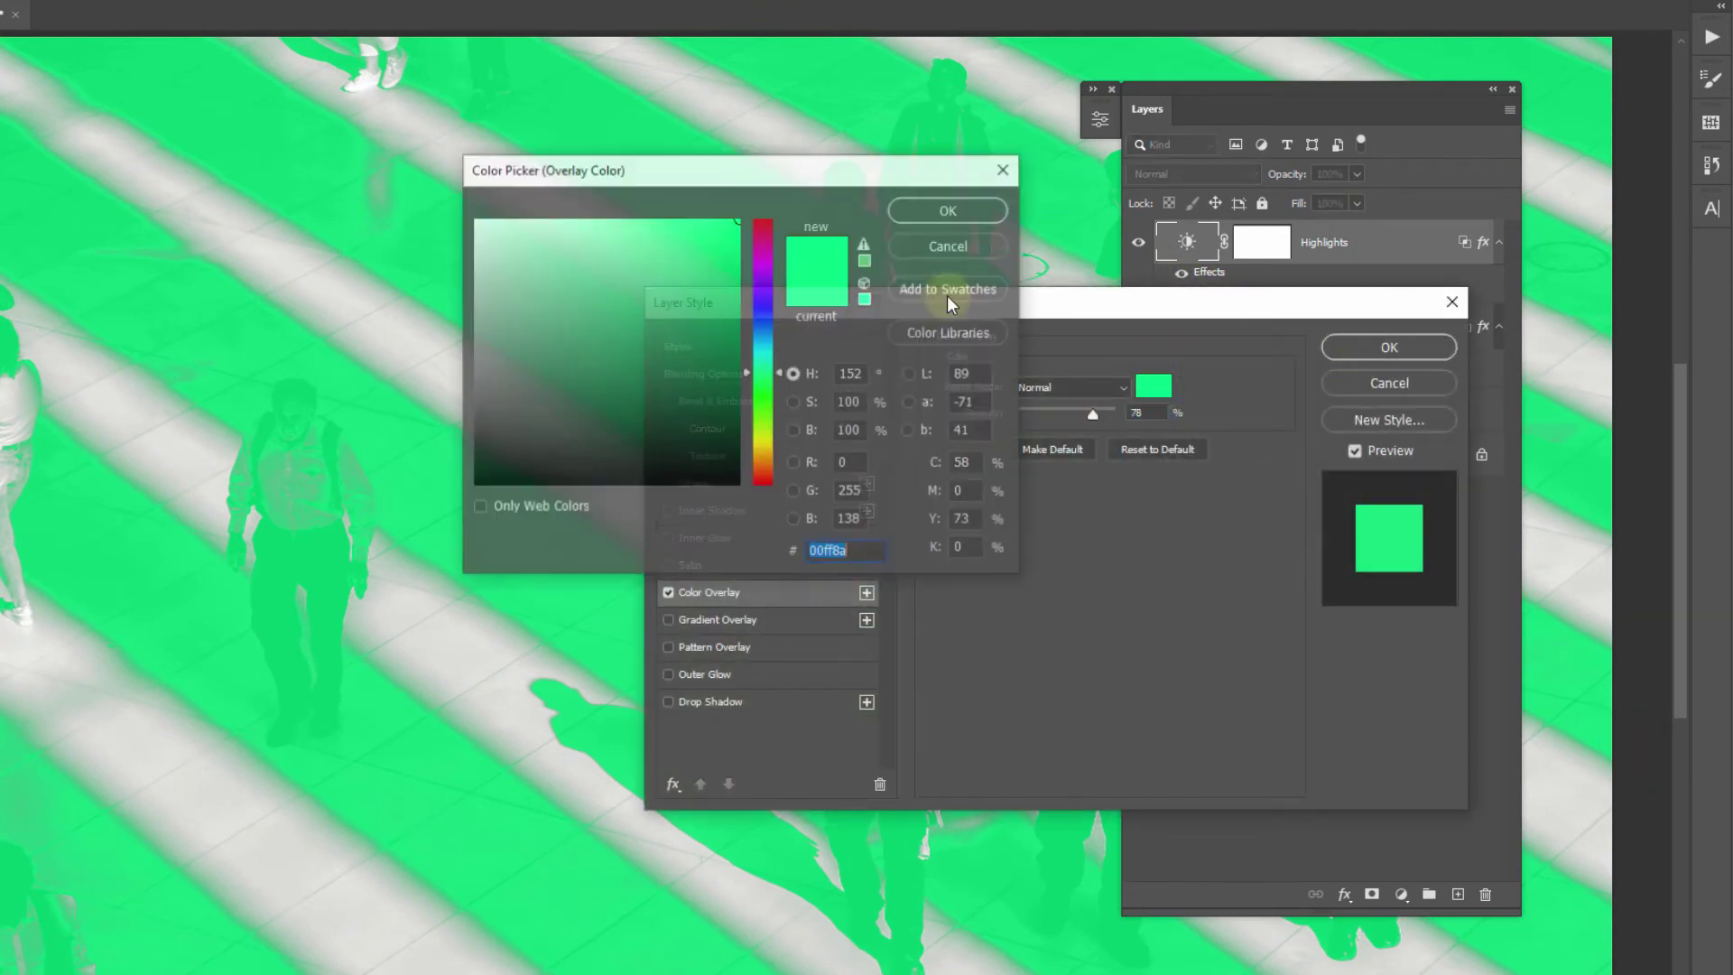
pyautogui.write('ff0000')
pyautogui.click(1009, 210)
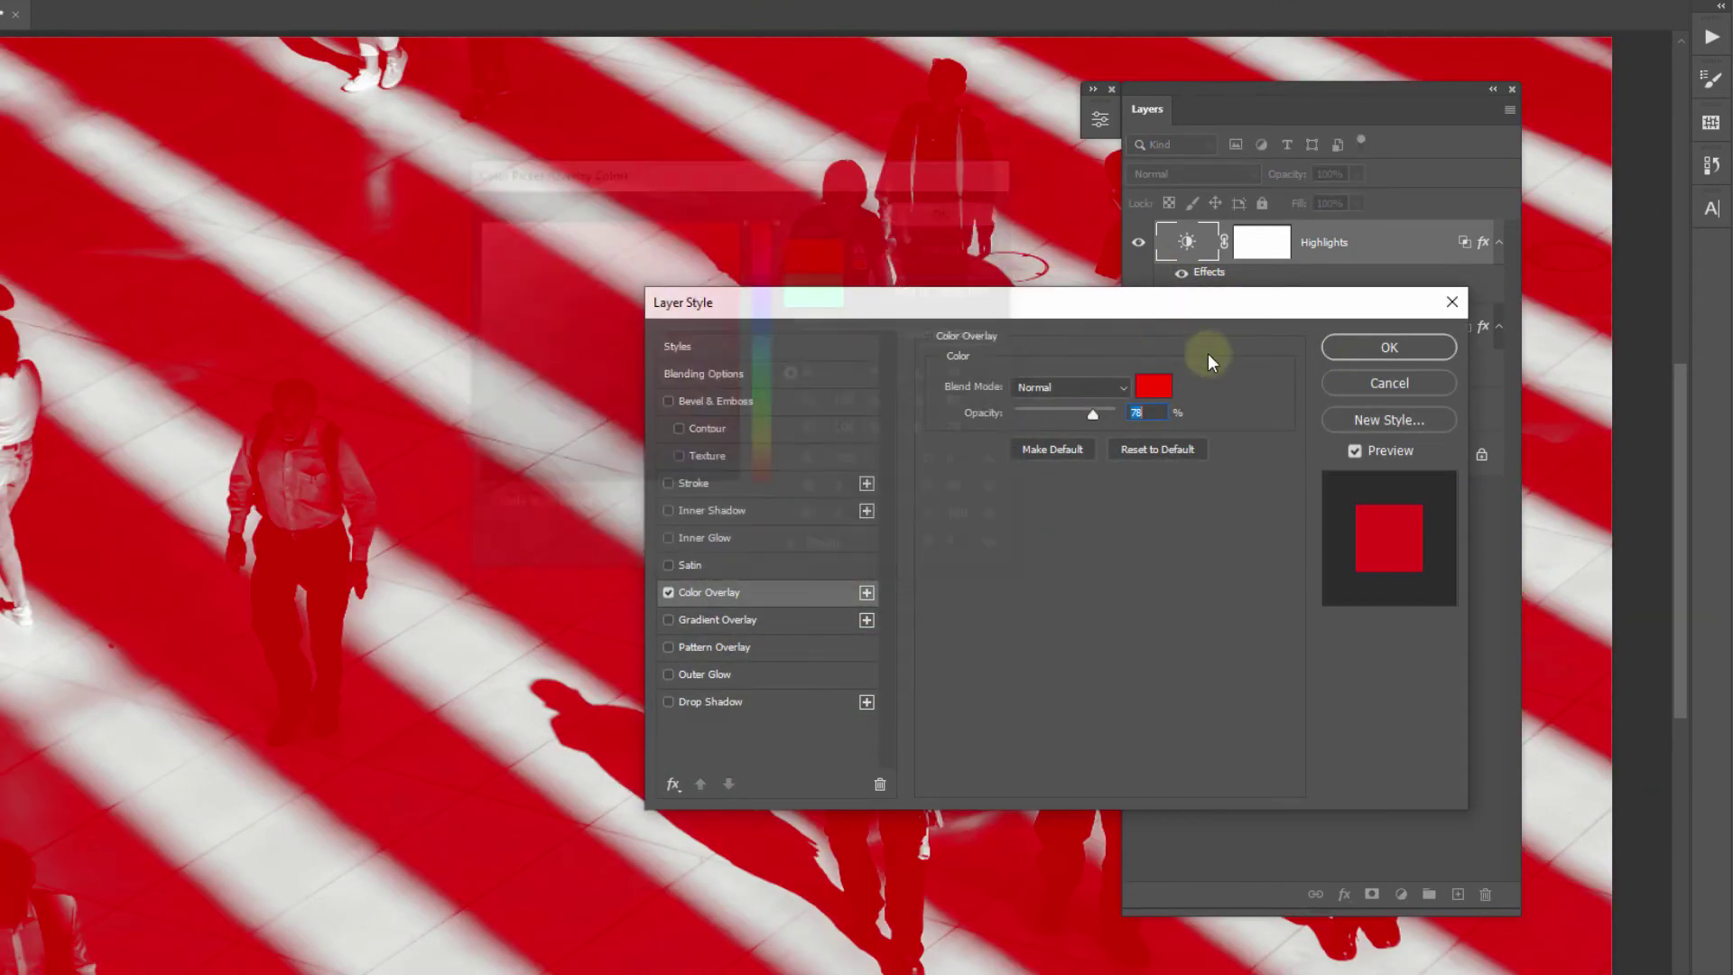
pyautogui.click(1399, 350)
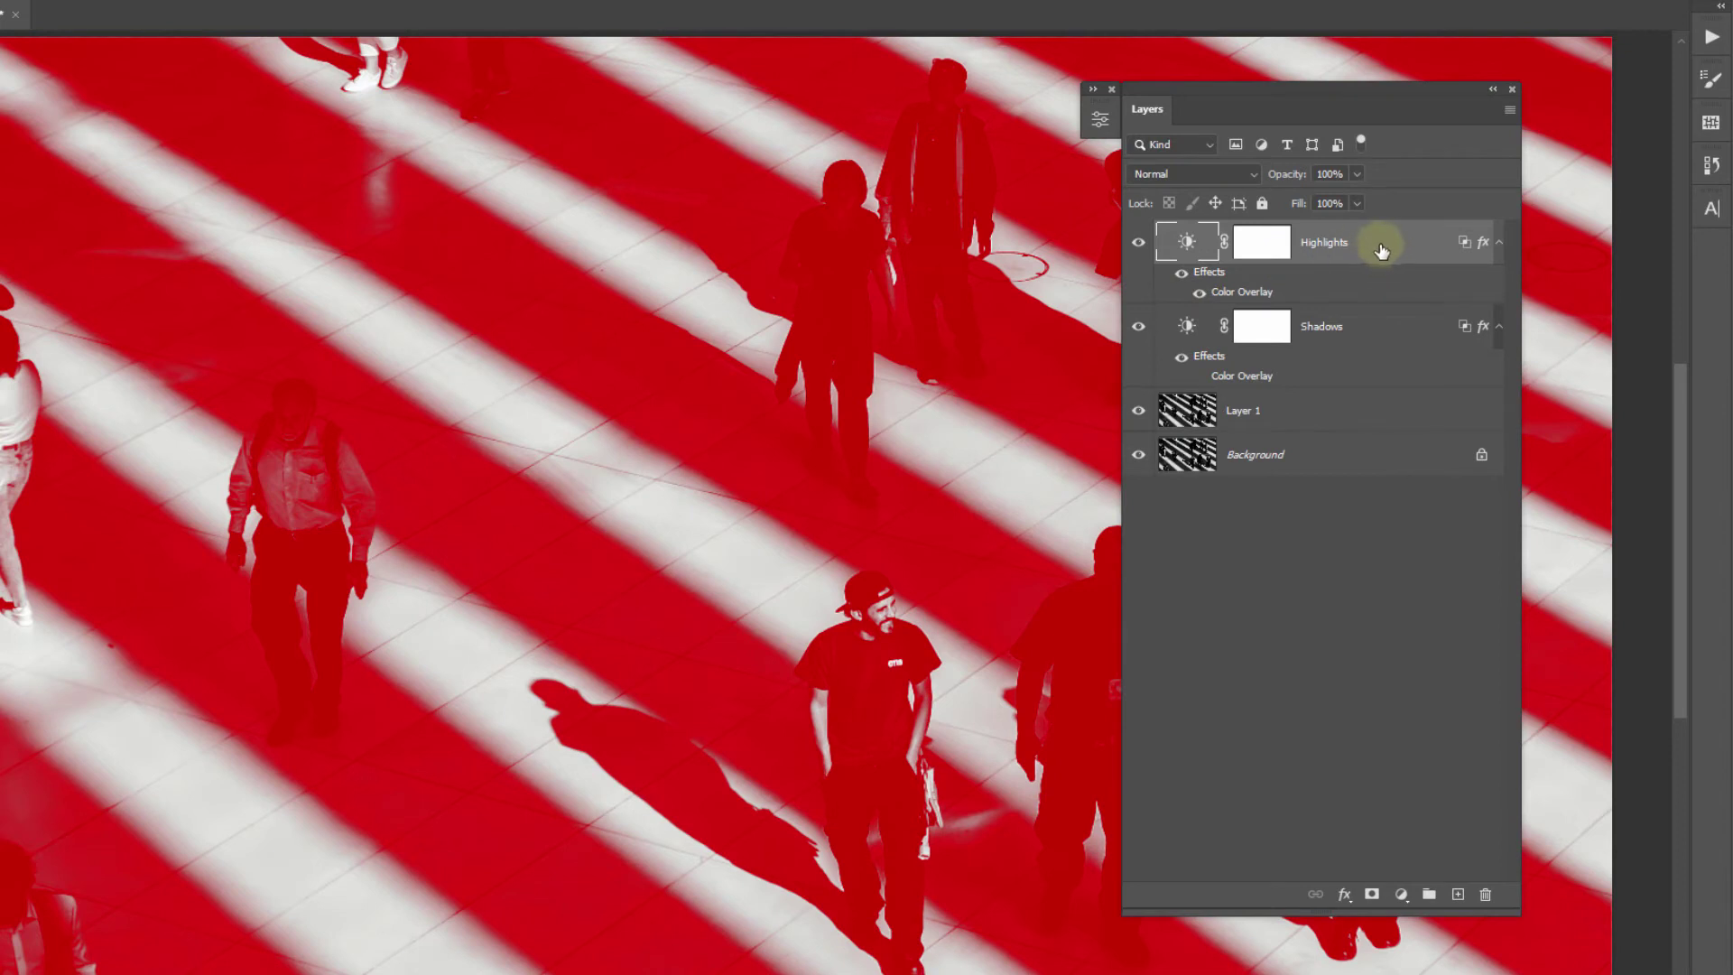
# Restrict the Highlights layer to bright tones with Blend If, resetting the underlying white slider to 255 and splitting the black slider to 85 / 192
pyautogui.doubleClick(1154, 186)
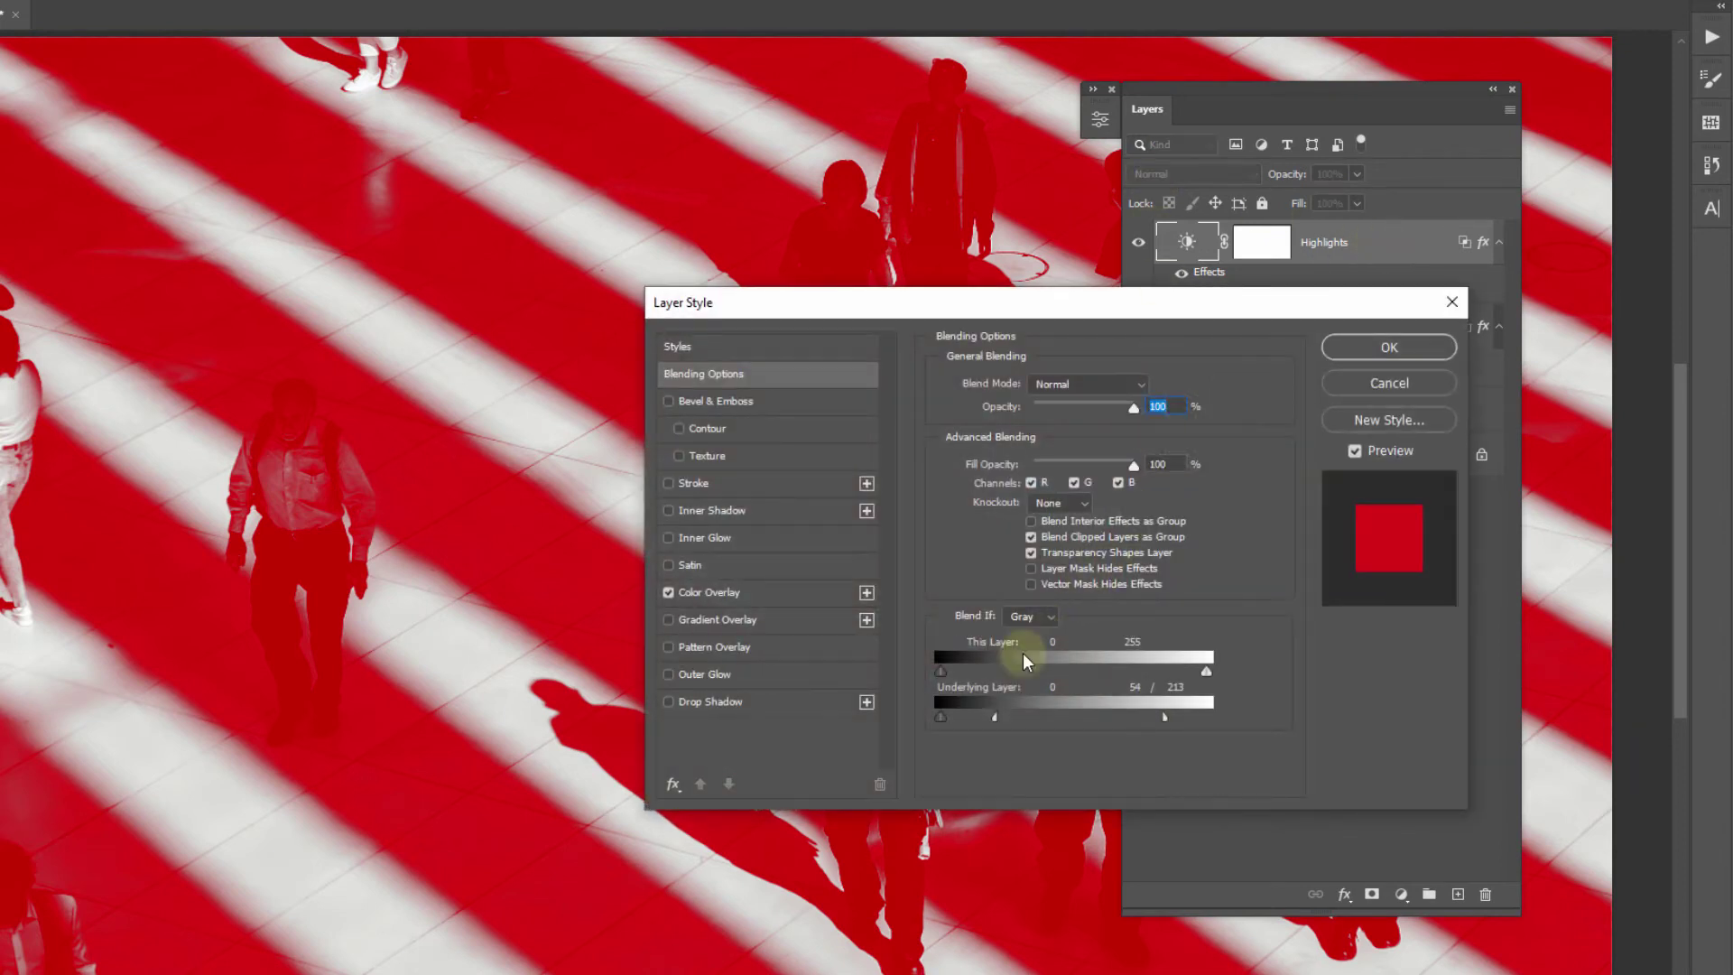
pyautogui.moveTo(994, 717); pyautogui.dragTo(1214, 720)
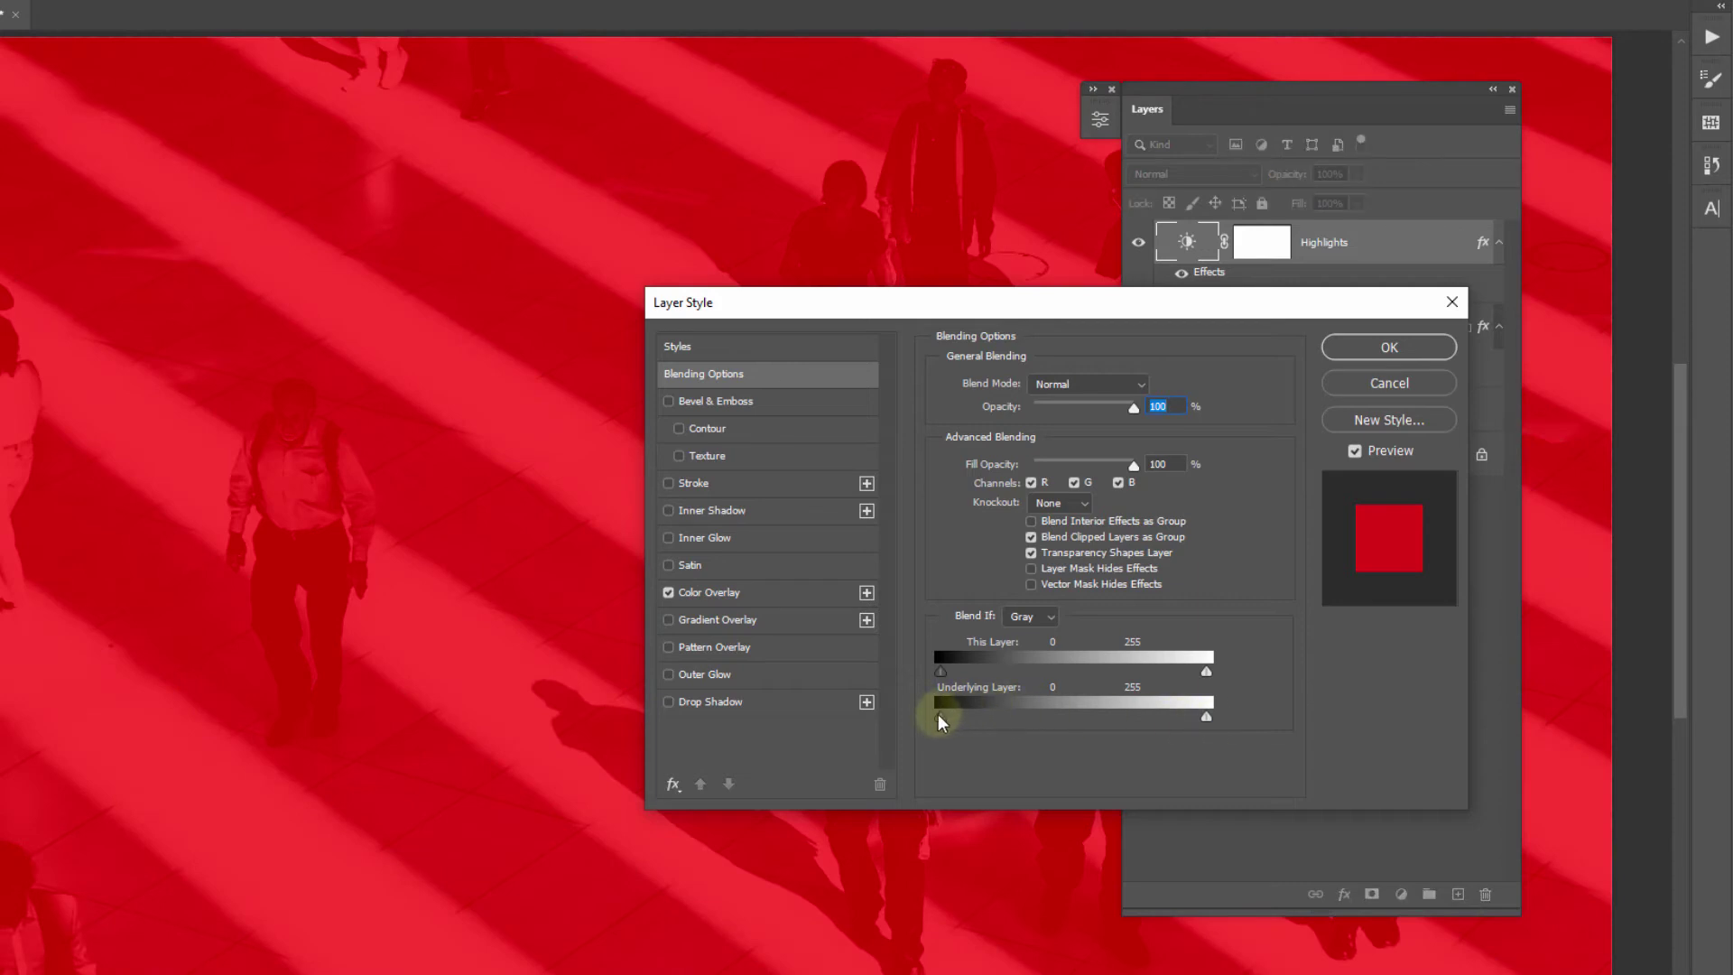
pyautogui.moveTo(940, 717); pyautogui.dragTo(1141, 722)
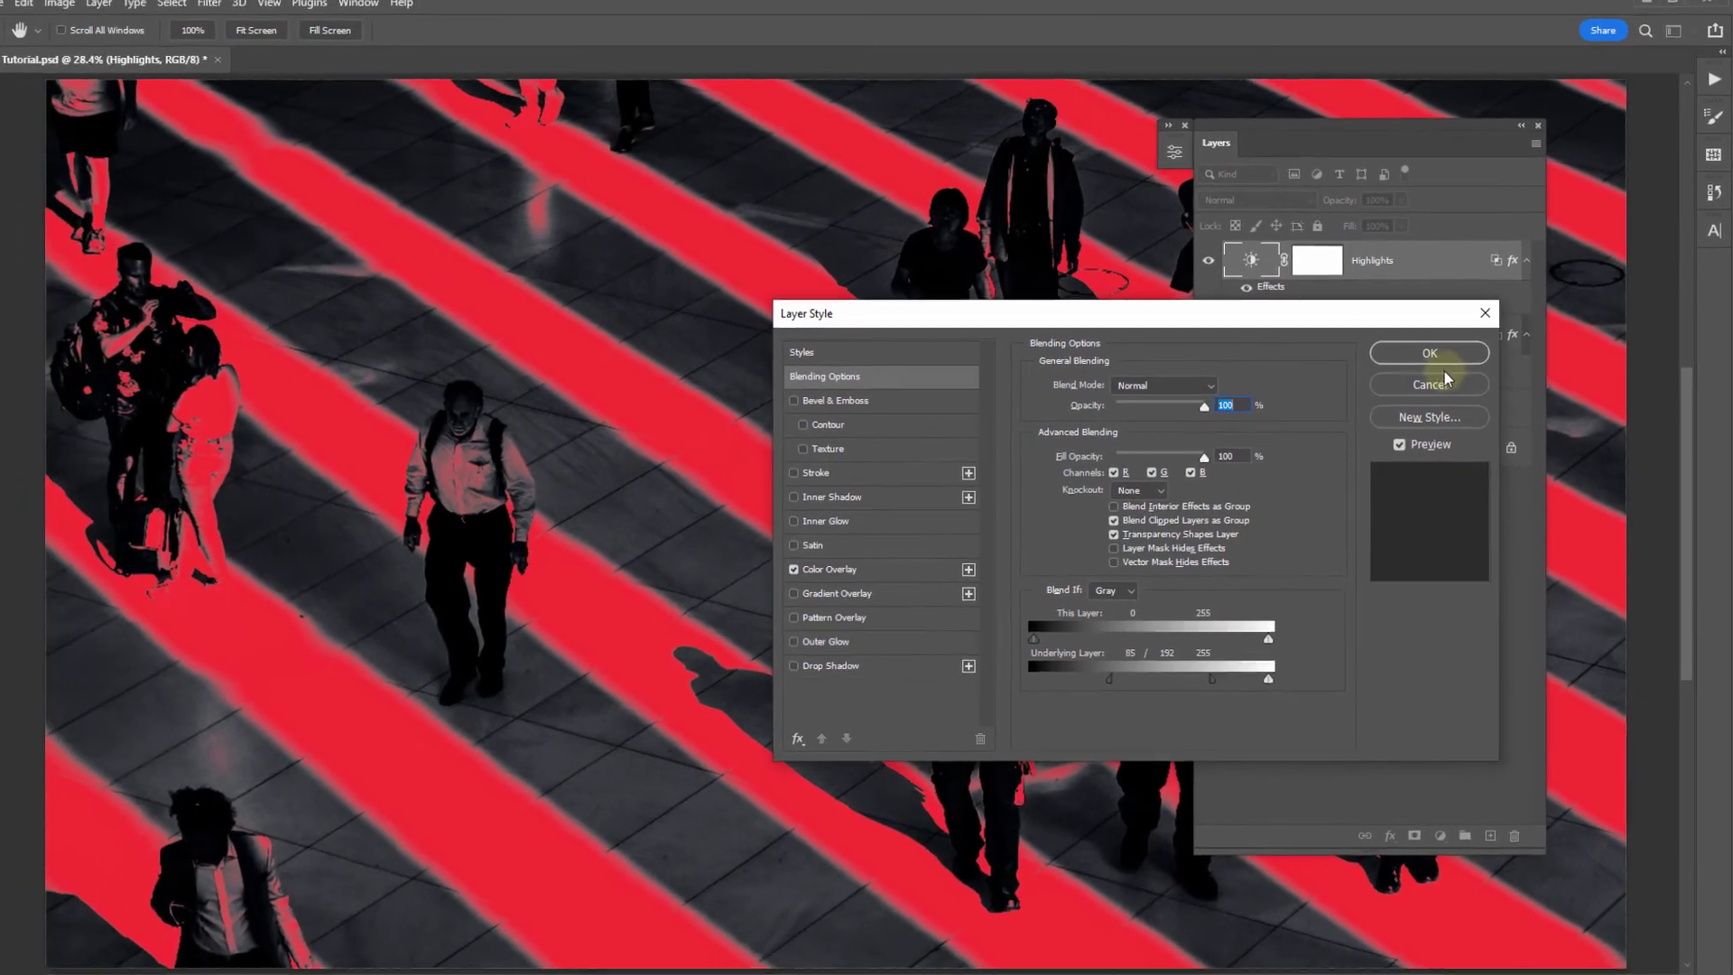
pyautogui.click(1435, 354)
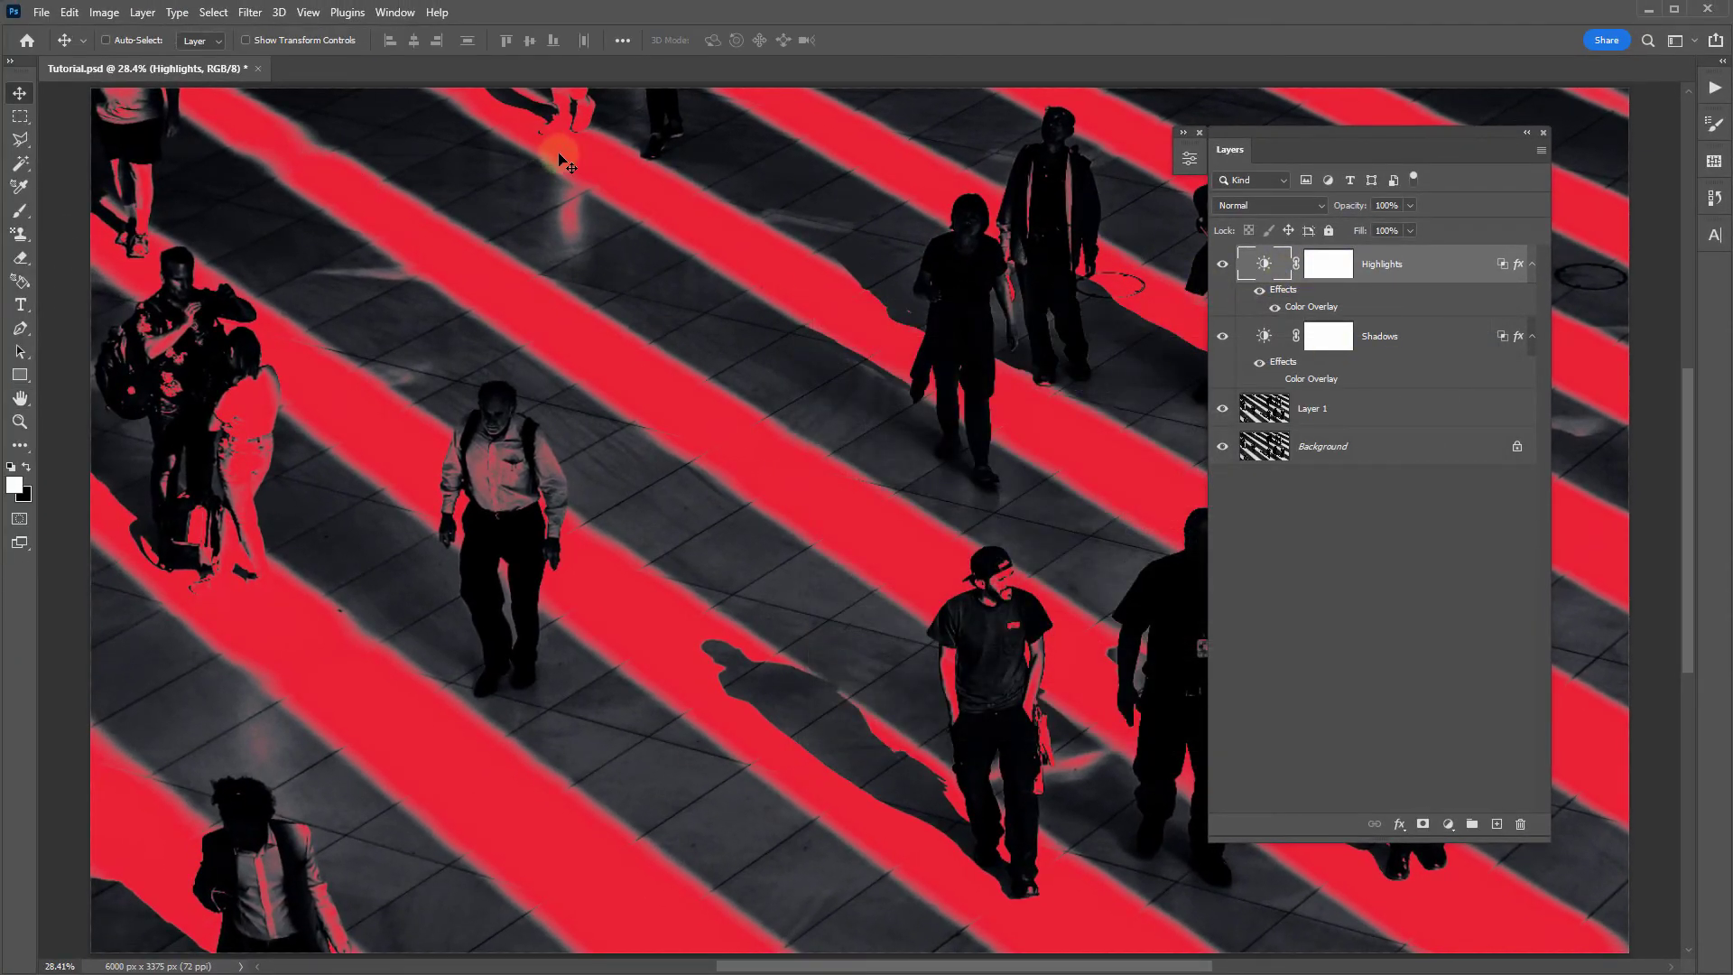
# Compare the green and red overlays together, and hide the Color Overlay on both the Highlights and Shadows layers
pyautogui.click(1220, 410)
pyautogui.click(1273, 379)
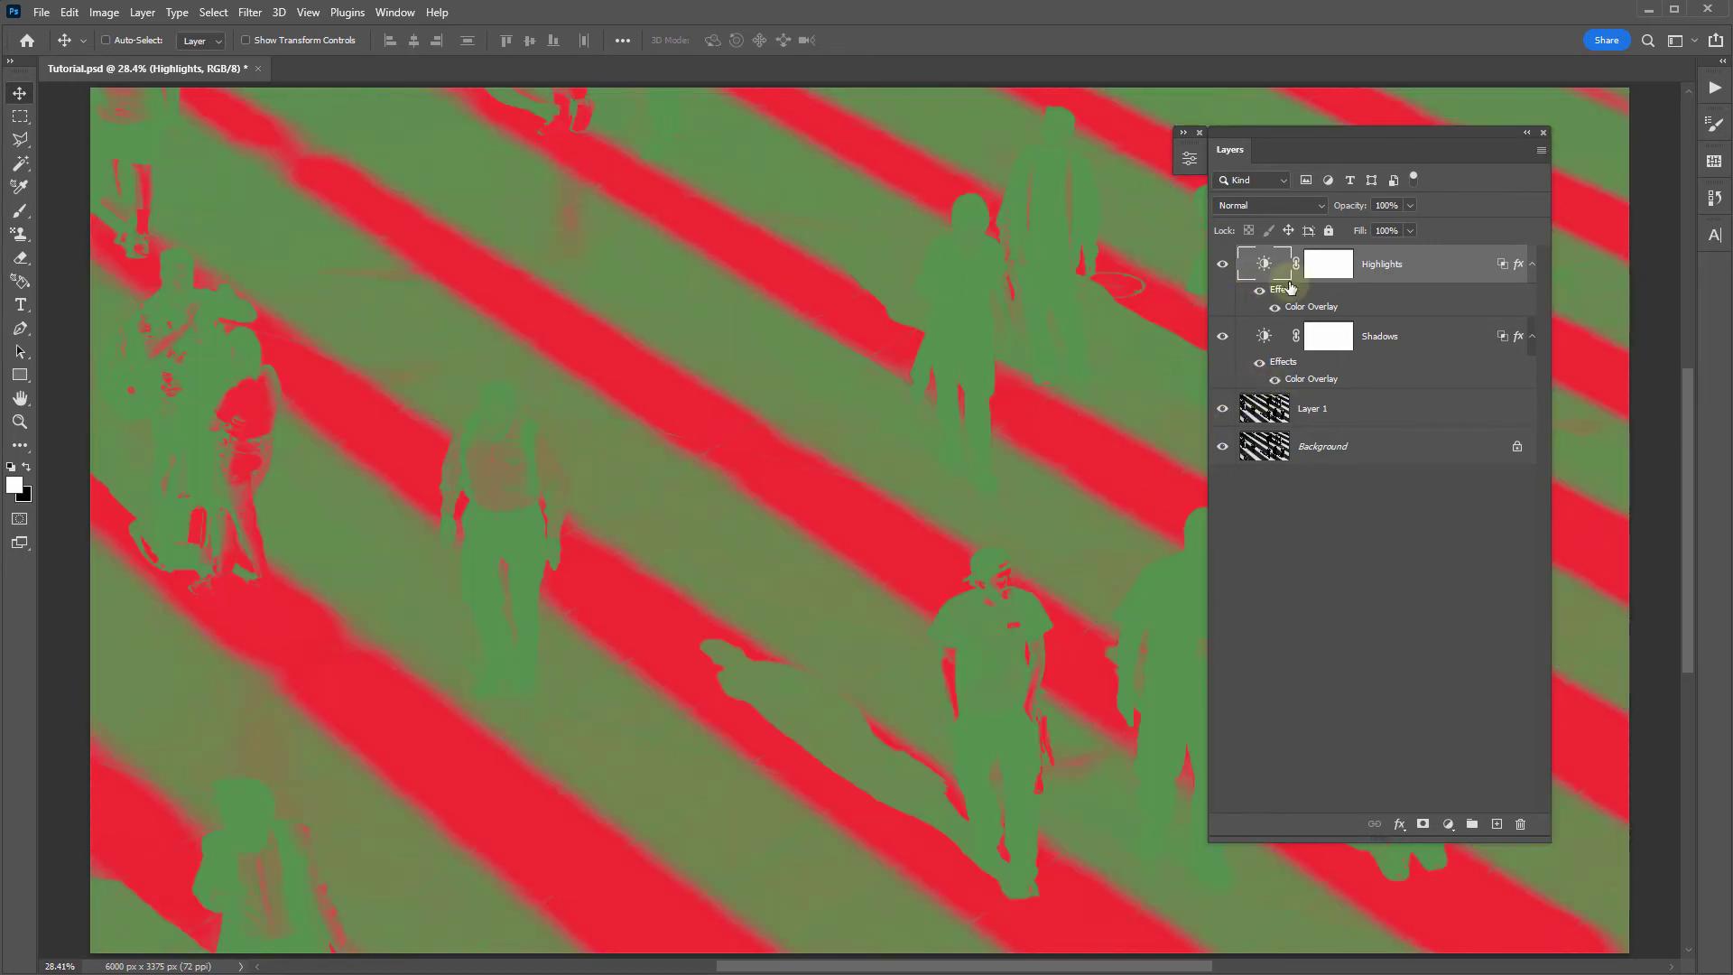
pyautogui.click(1274, 307)
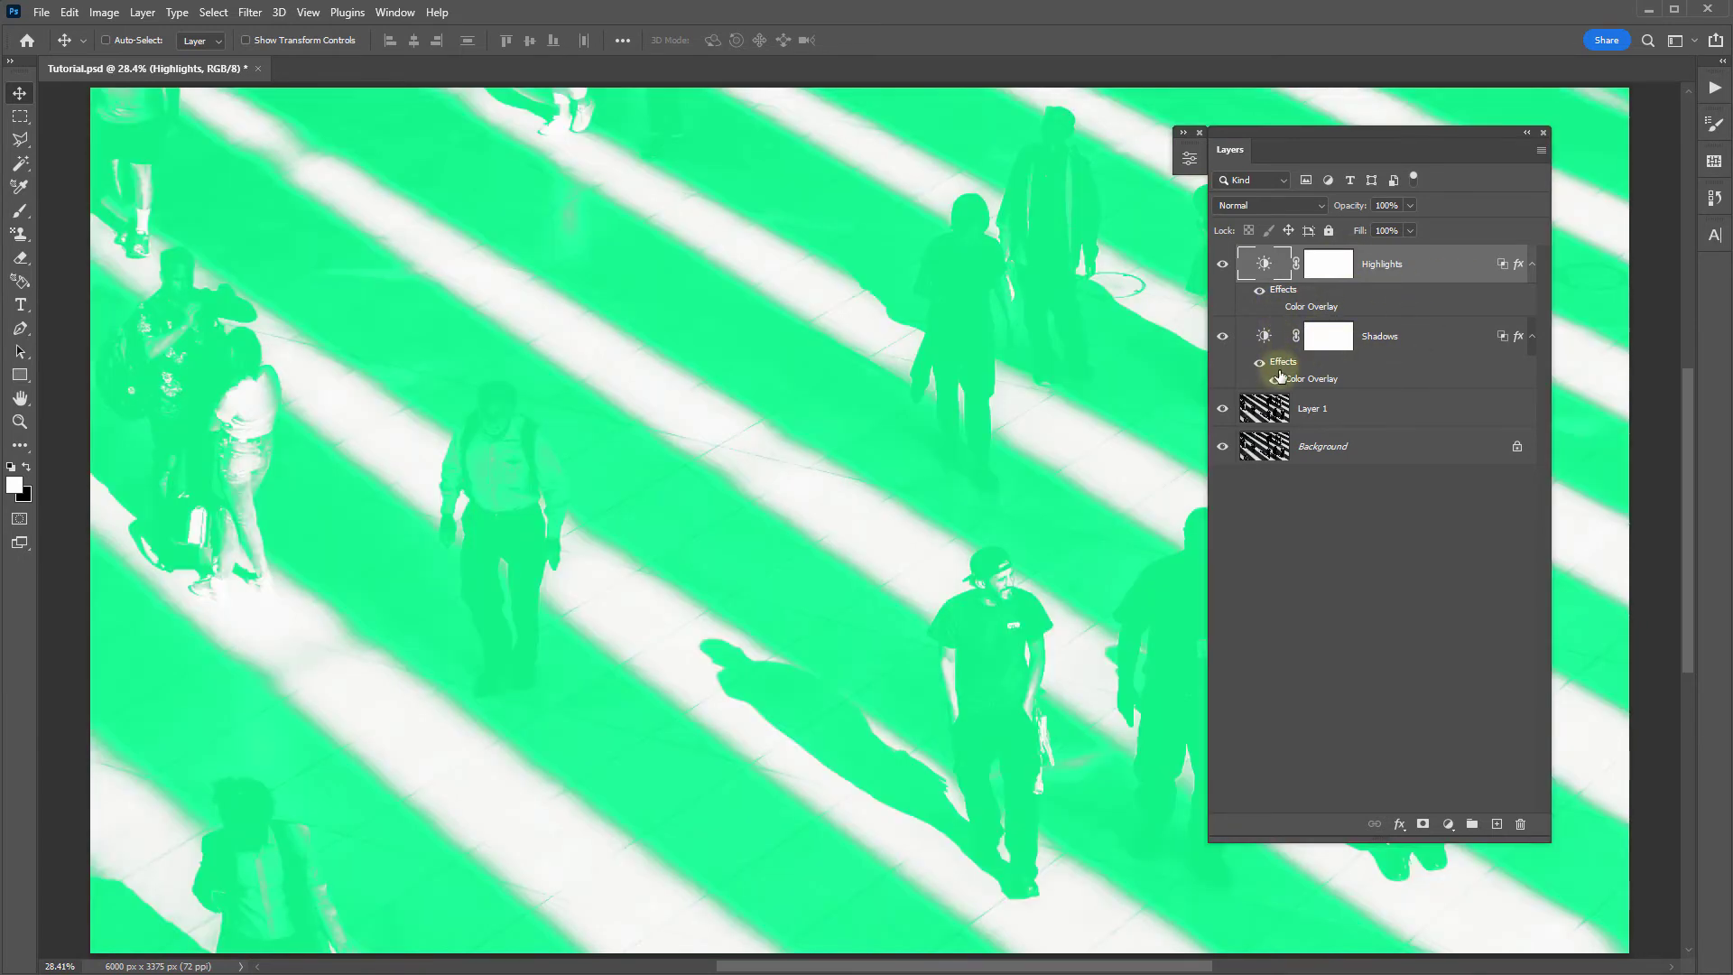
pyautogui.click(1274, 379)
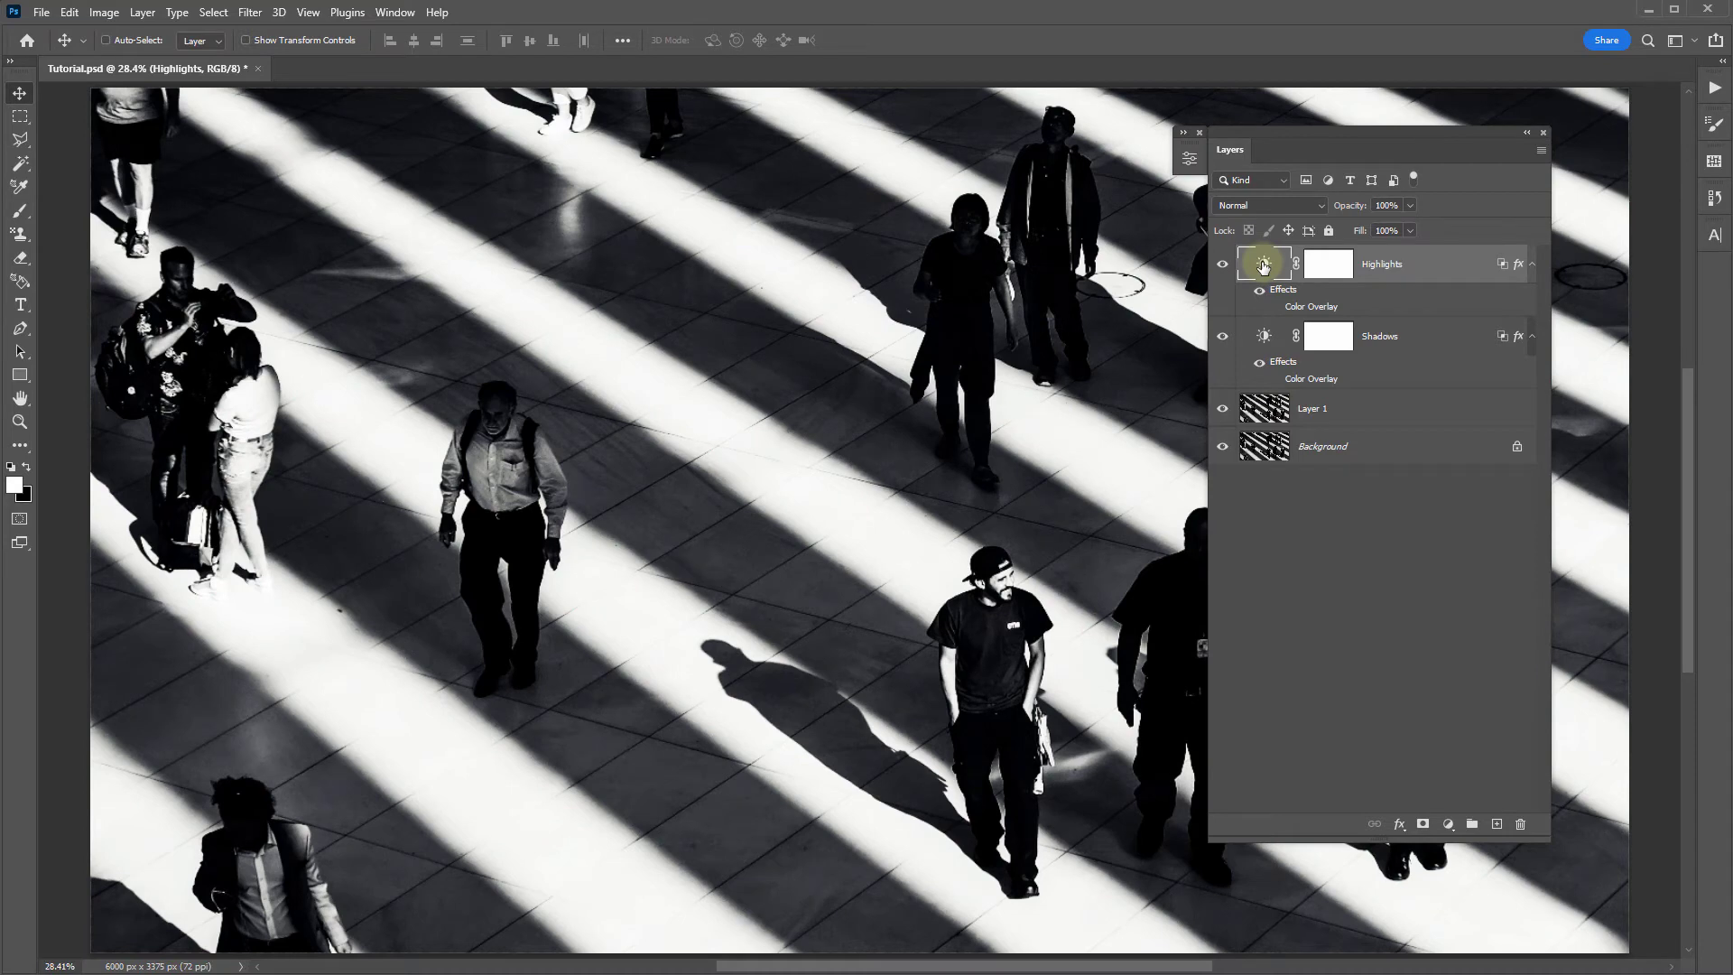
# Adjust the Highlights layer's brightness and set the Shadows layer's brightness to 57
pyautogui.doubleClick(1262, 266)
pyautogui.moveTo(1028, 259)
pyautogui.mouseDown()
pyautogui.moveTo(974, 261)
pyautogui.moveTo(1054, 264)
pyautogui.mouseUp()
pyautogui.click(1250, 341)
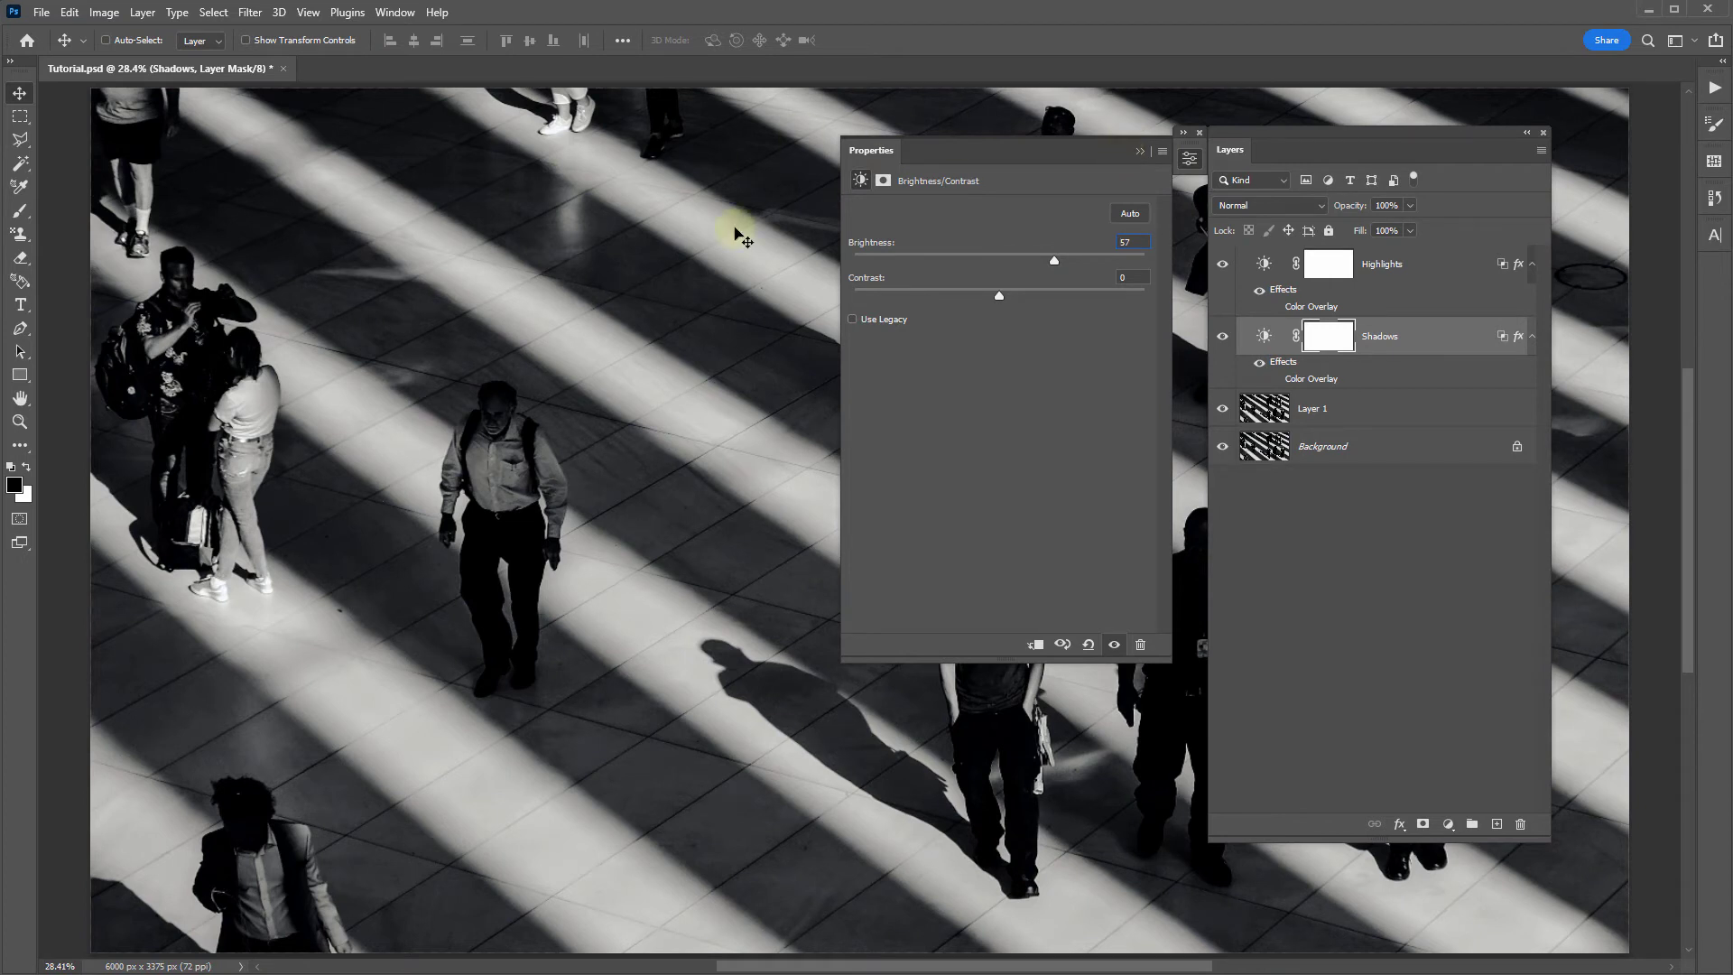
# Duplicate the Shadows adjustment layer and rename the copy Midtones
pyautogui.click(1142, 152)
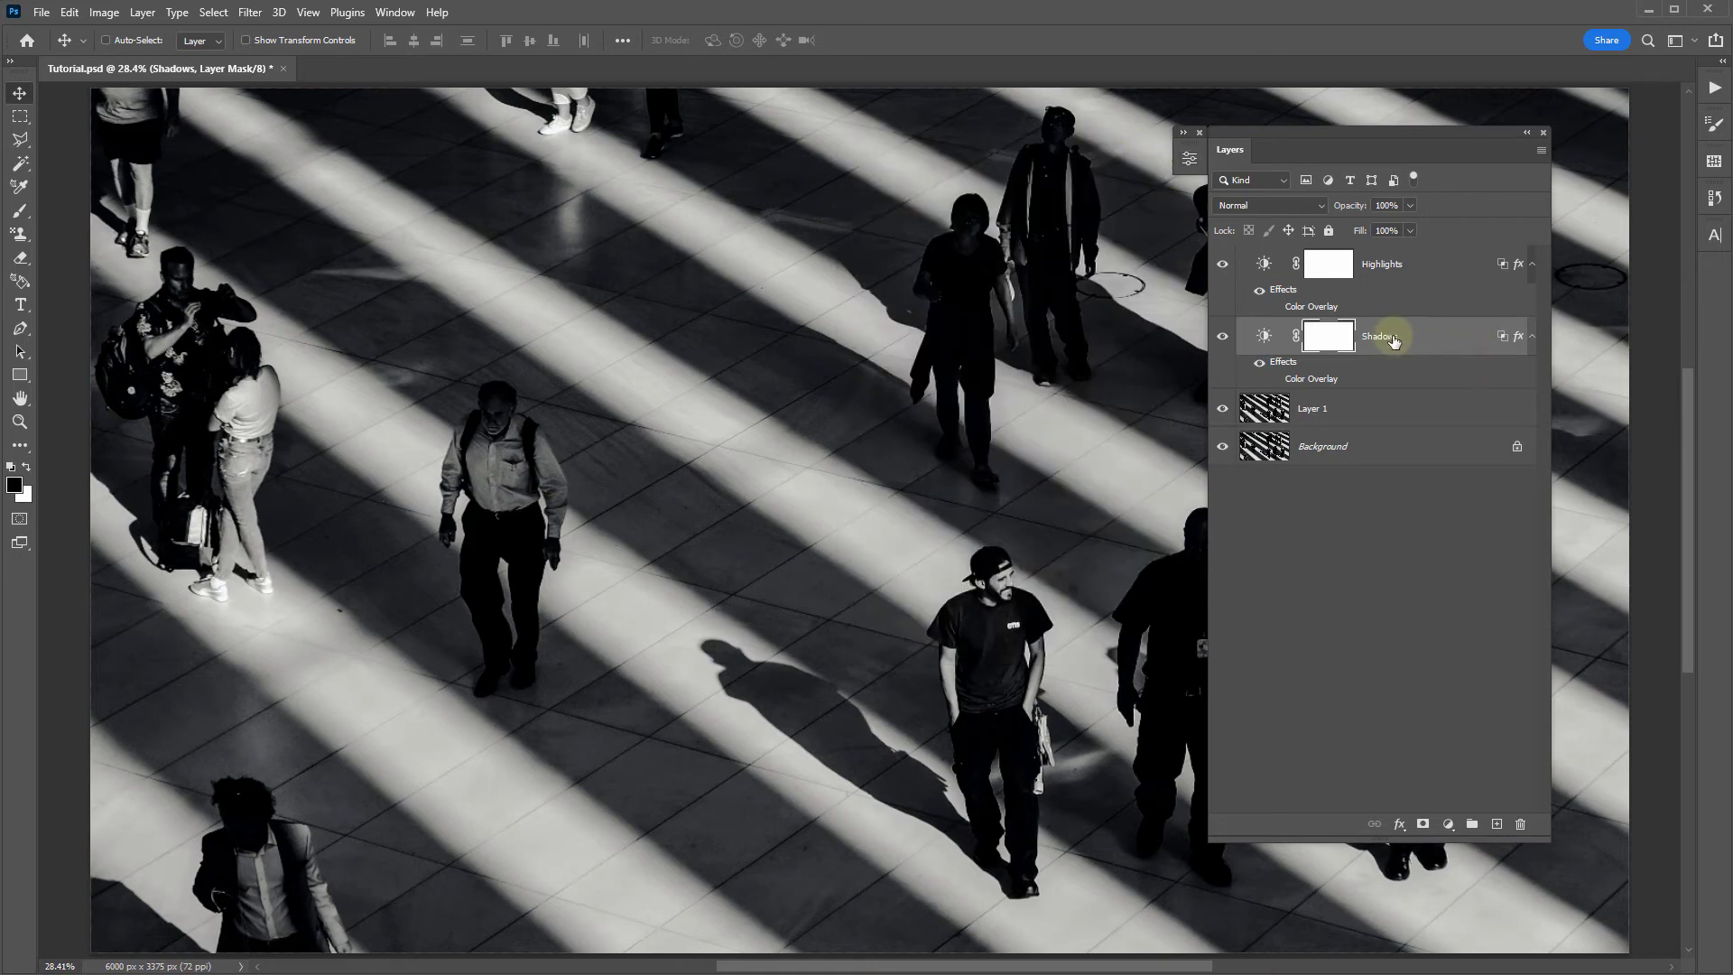
pyautogui.hotkey('ctrl', 'j')
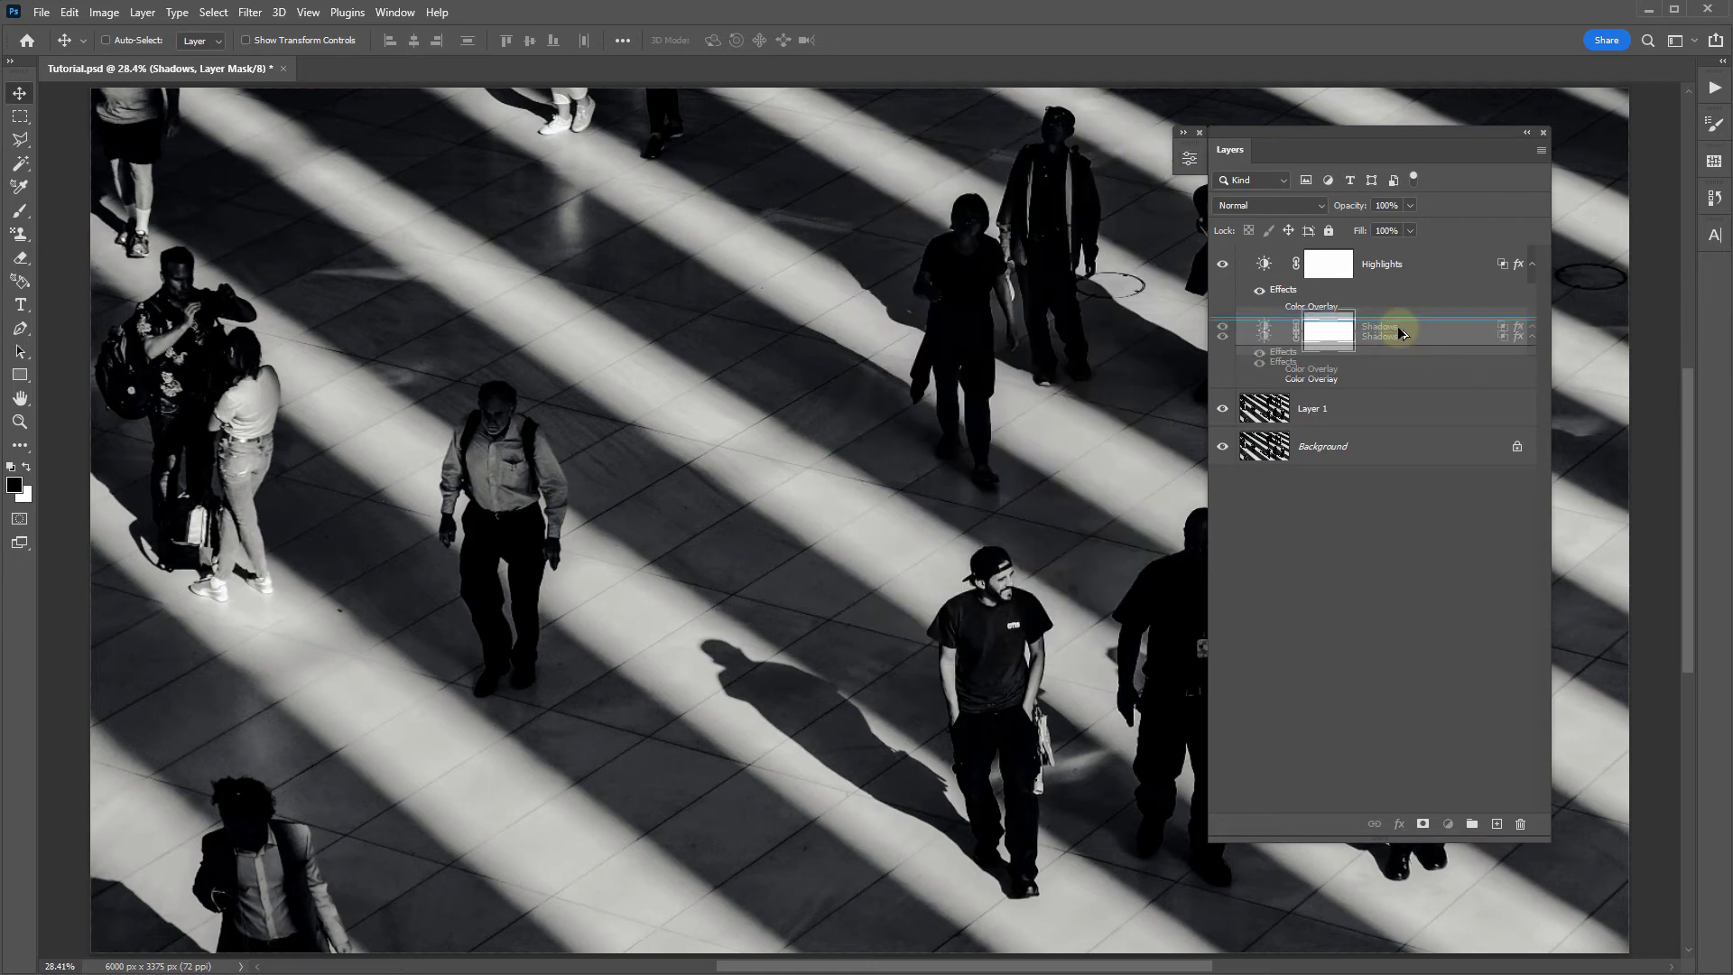
pyautogui.doubleClick(1395, 336)
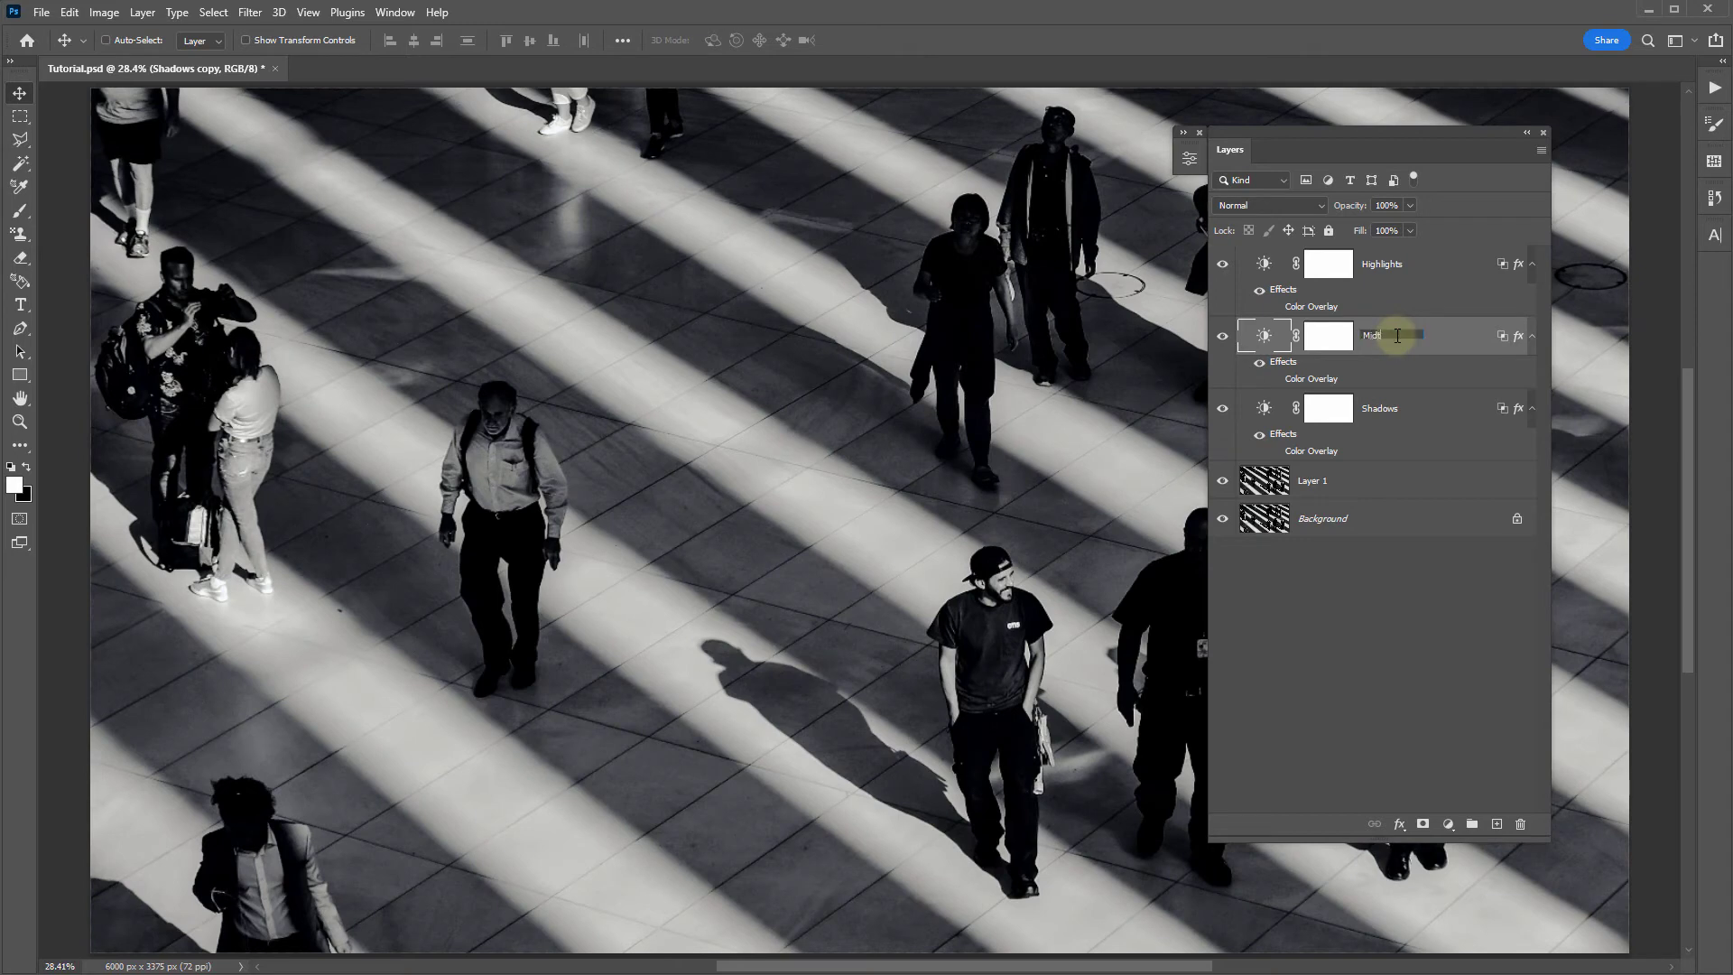
pyautogui.write('Midtones')
pyautogui.press('Return')
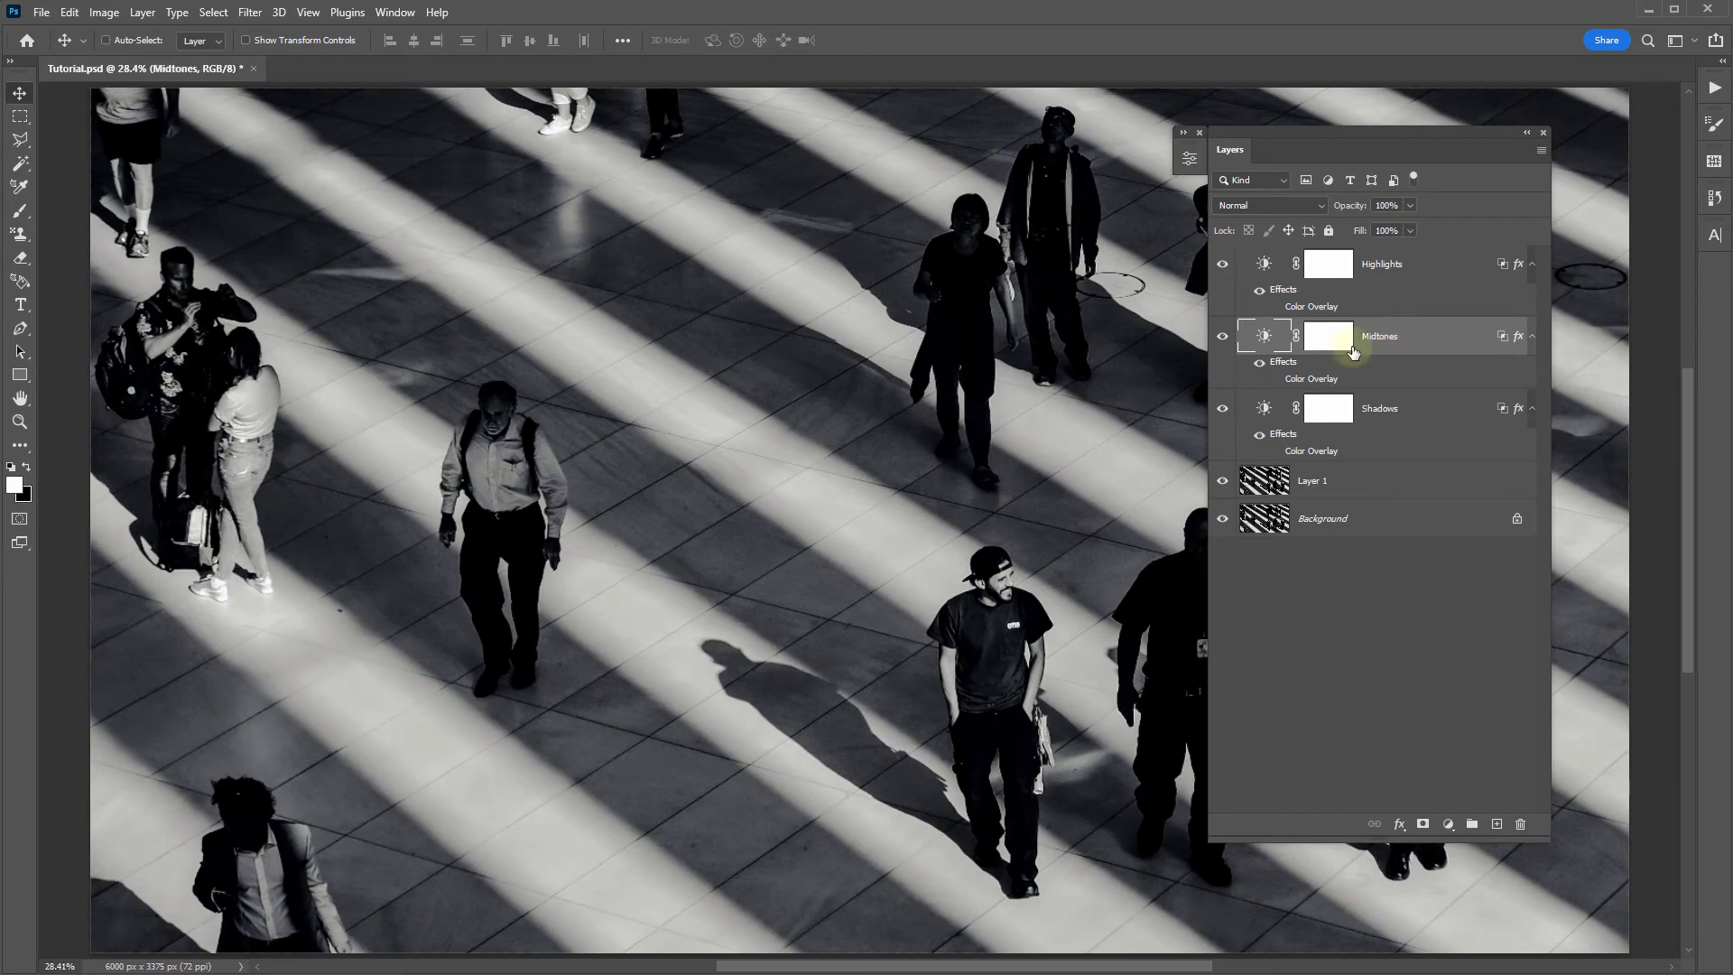
# Show the Midtones layer's Color Overlay and change its color to magenta
pyautogui.click(1274, 379)
pyautogui.doubleClick(1306, 379)
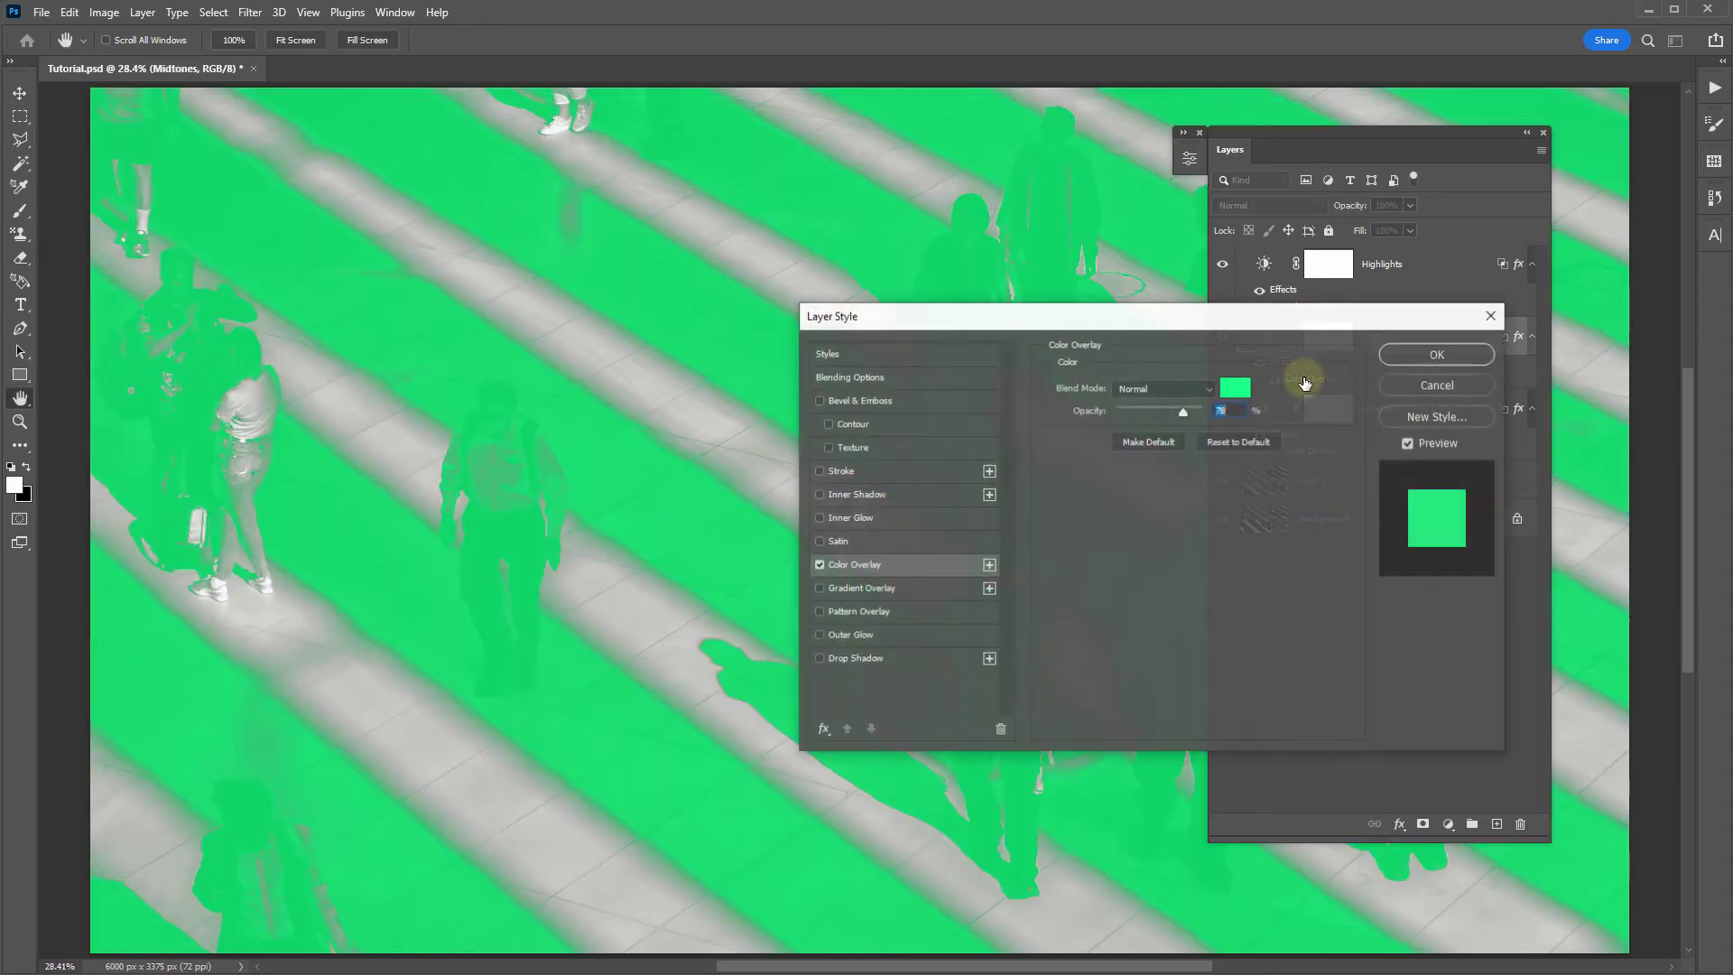
pyautogui.click(1234, 387)
pyautogui.moveTo(908, 298); pyautogui.dragTo(907, 279)
pyautogui.click(1070, 232)
pyautogui.click(1418, 352)
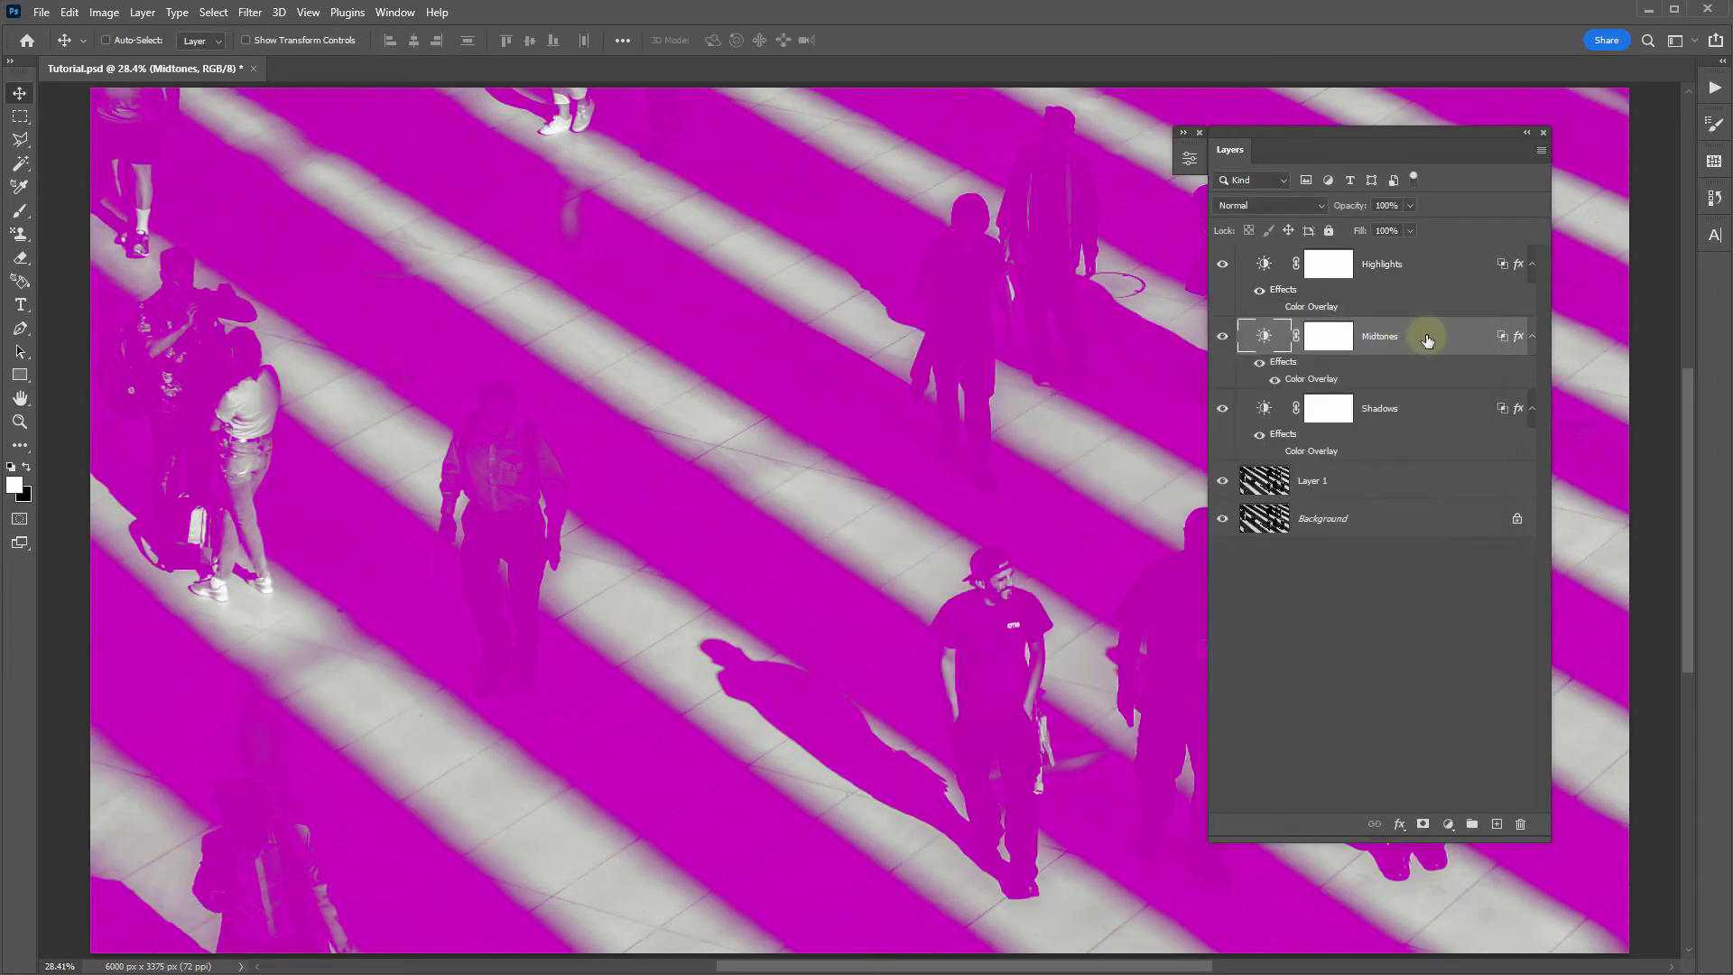
# Restrict the Midtones layer with Blend If, splitting the underlying black slider to 38 / 95 and the white slider to 154 / 205
pyautogui.doubleClick(1424, 336)
pyautogui.moveTo(1117, 668); pyautogui.dragTo(1224, 671)
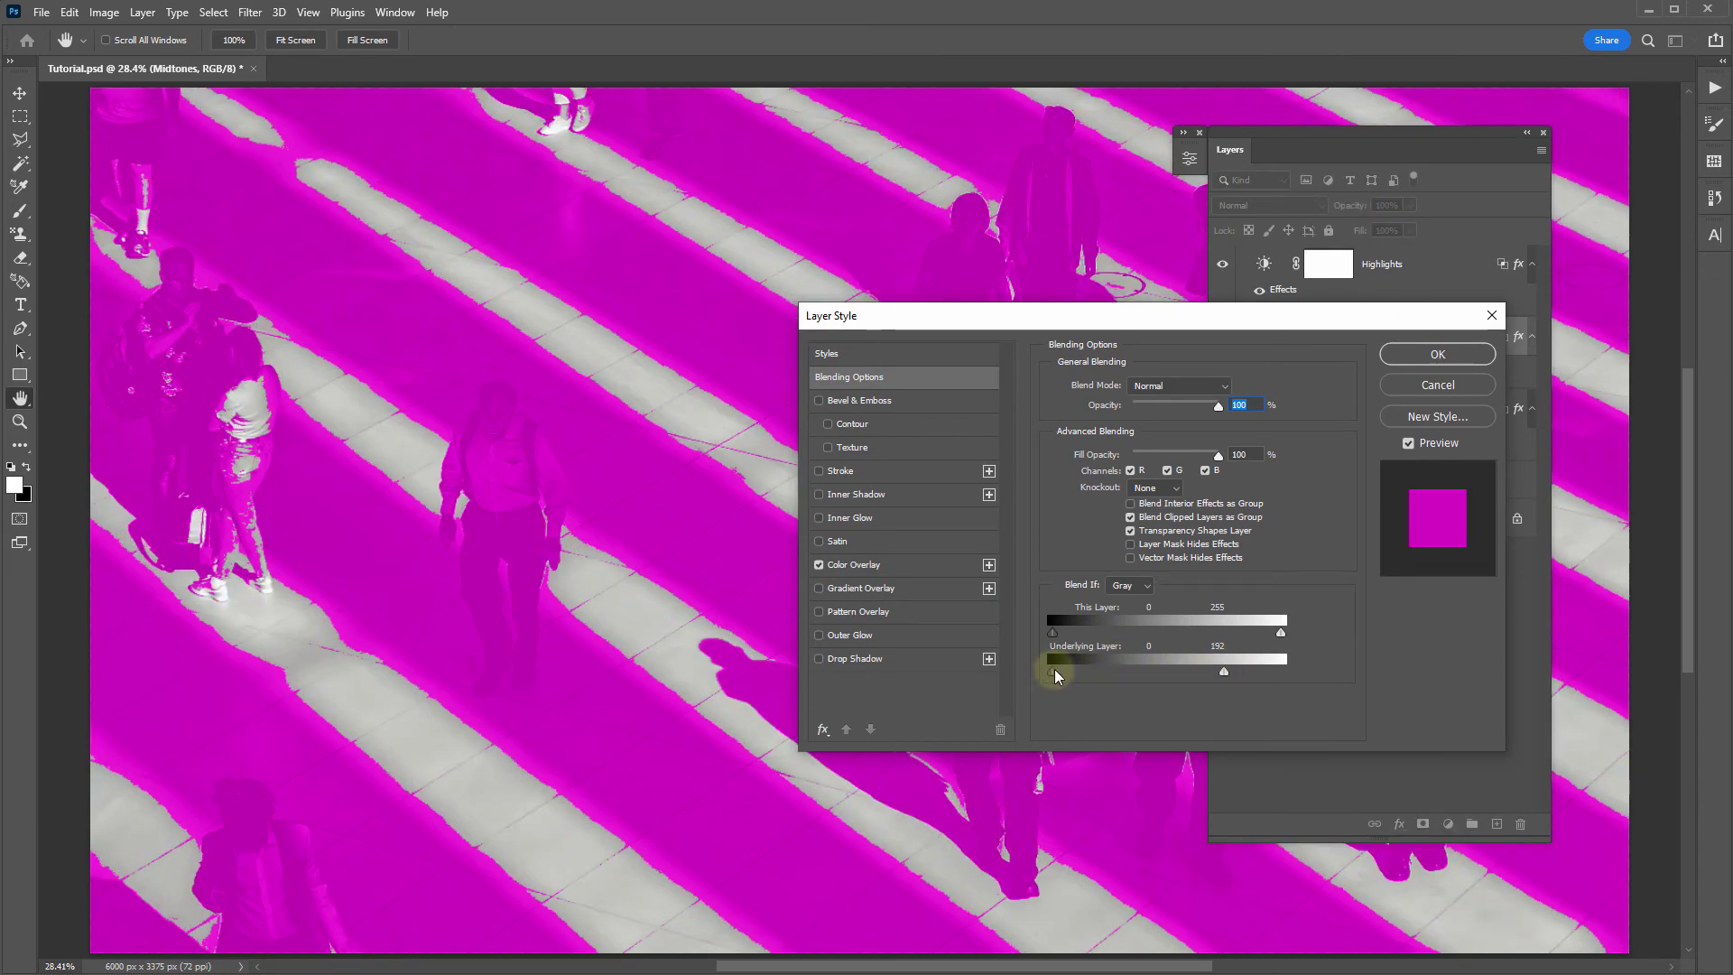
pyautogui.moveTo(1054, 670); pyautogui.dragTo(1110, 672)
pyautogui.moveTo(1222, 673)
pyautogui.mouseDown()
pyautogui.moveTo(1131, 670)
pyautogui.moveTo(1223, 671)
pyautogui.mouseUp()
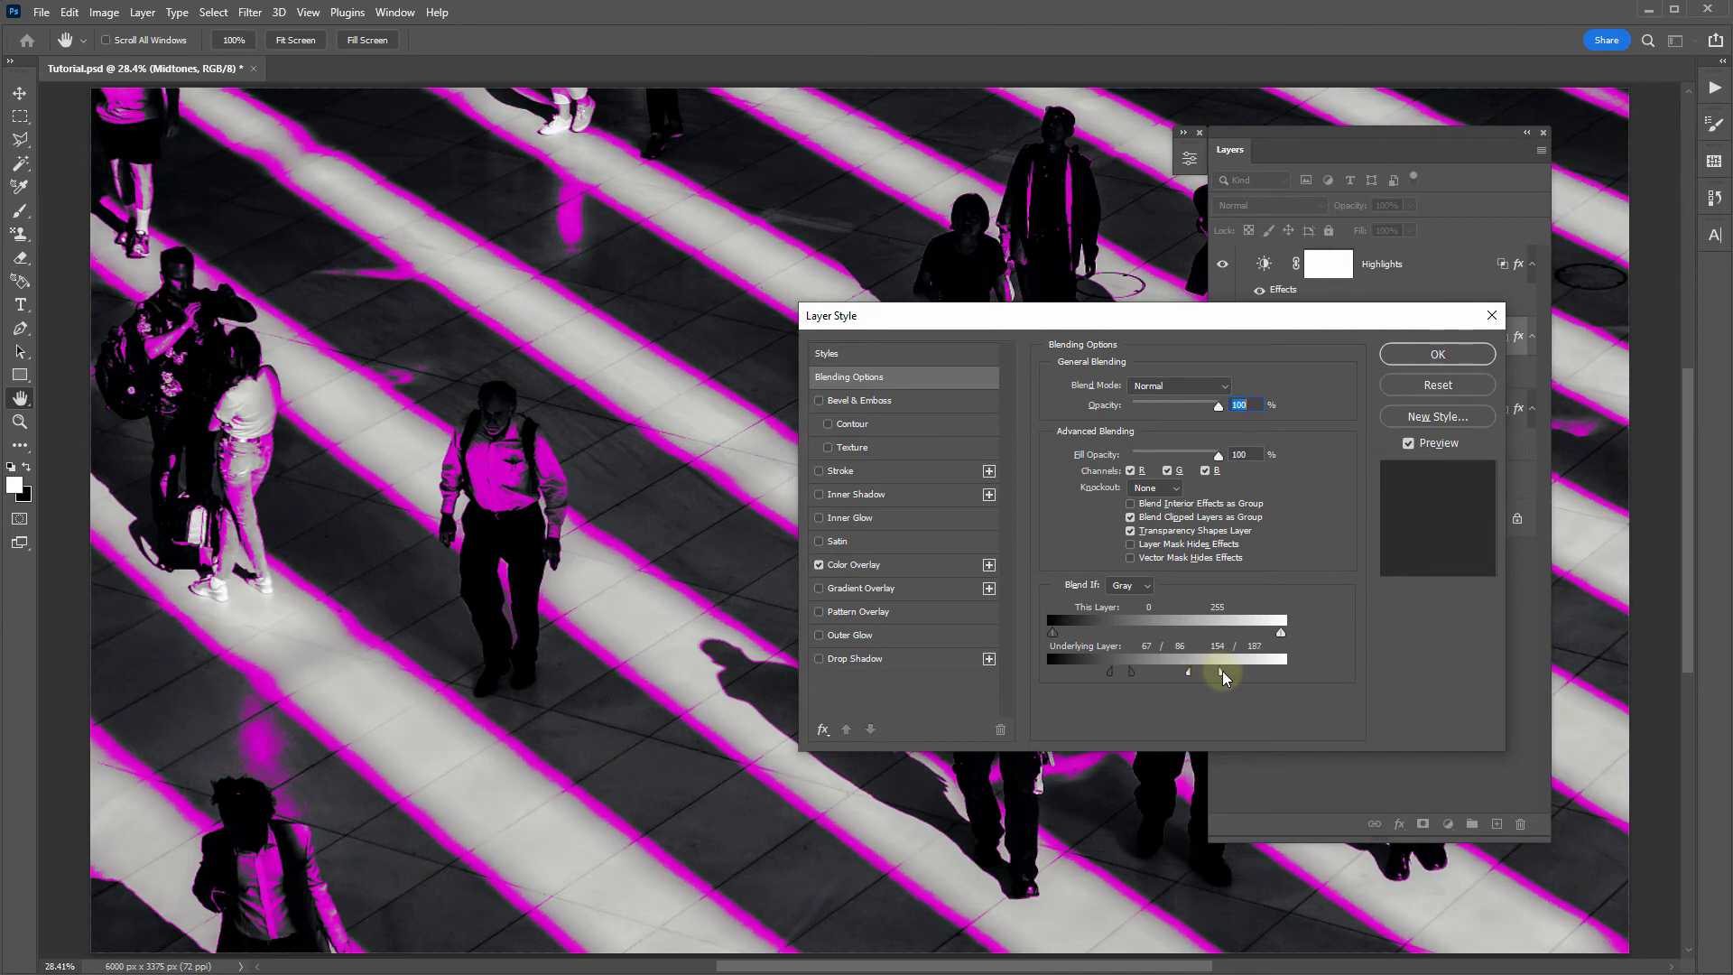
pyautogui.moveTo(1101, 673); pyautogui.dragTo(1096, 673)
pyautogui.moveTo(1097, 672); pyautogui.dragTo(1084, 674)
pyautogui.moveTo(1225, 674); pyautogui.dragTo(1238, 677)
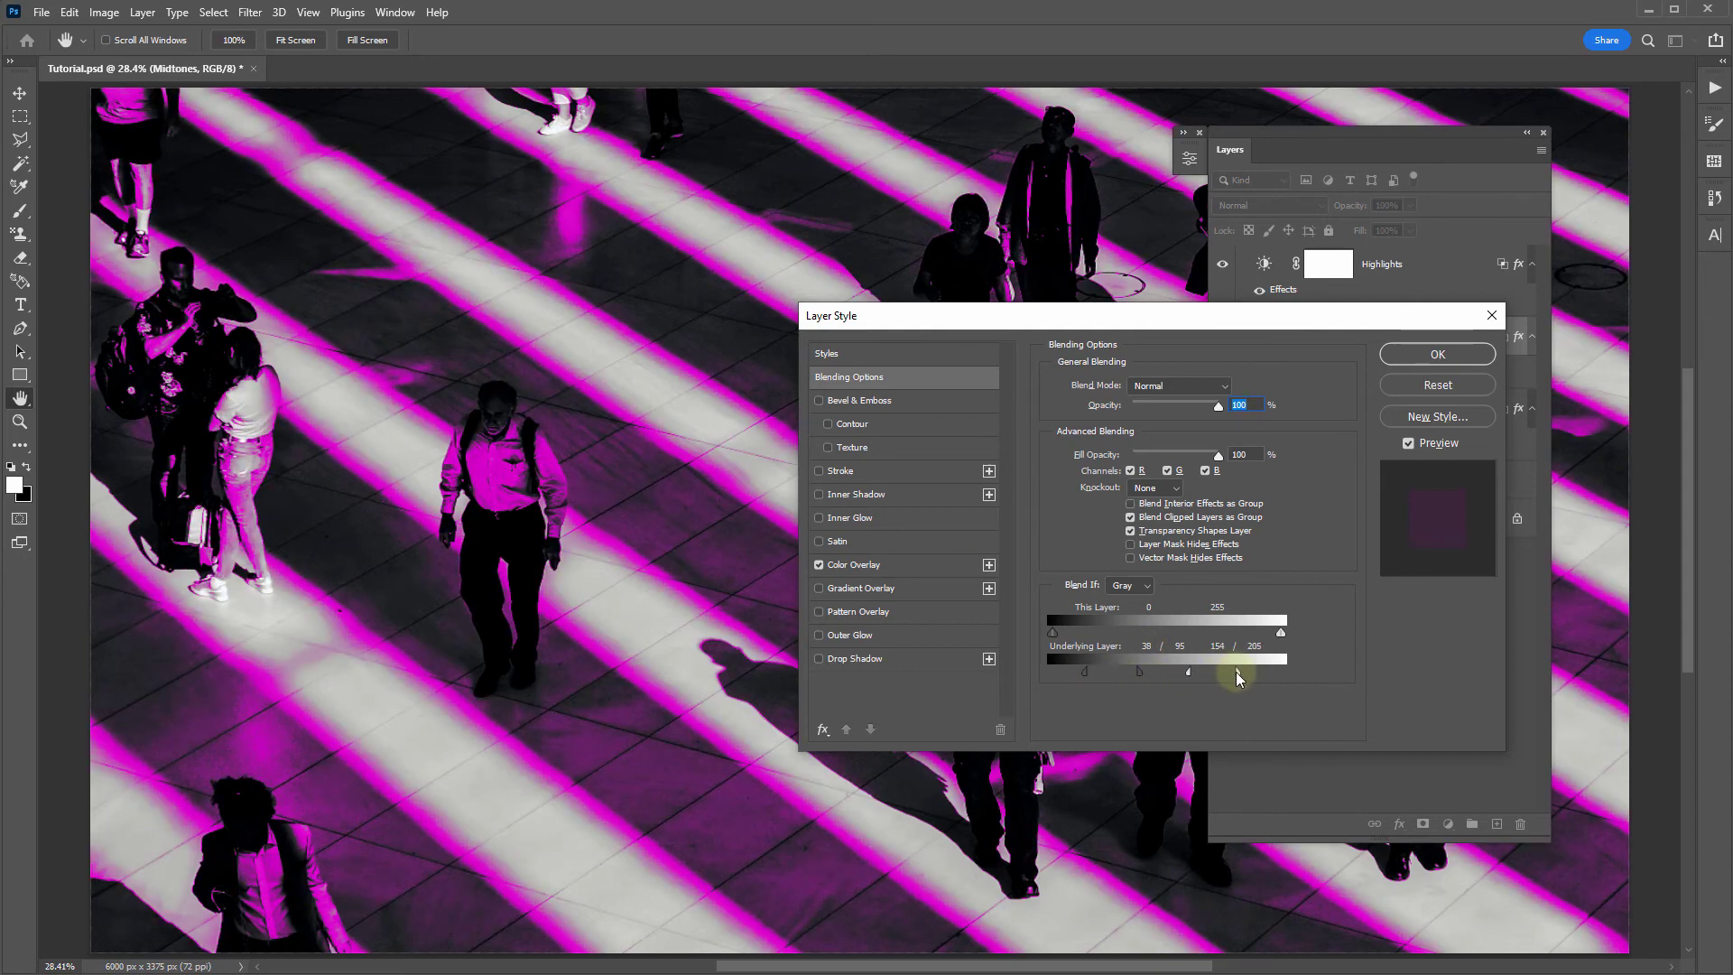
pyautogui.click(1435, 354)
# Hide the Midtones layer's Color Overlay and lower its brightness to 12
pyautogui.click(1273, 380)
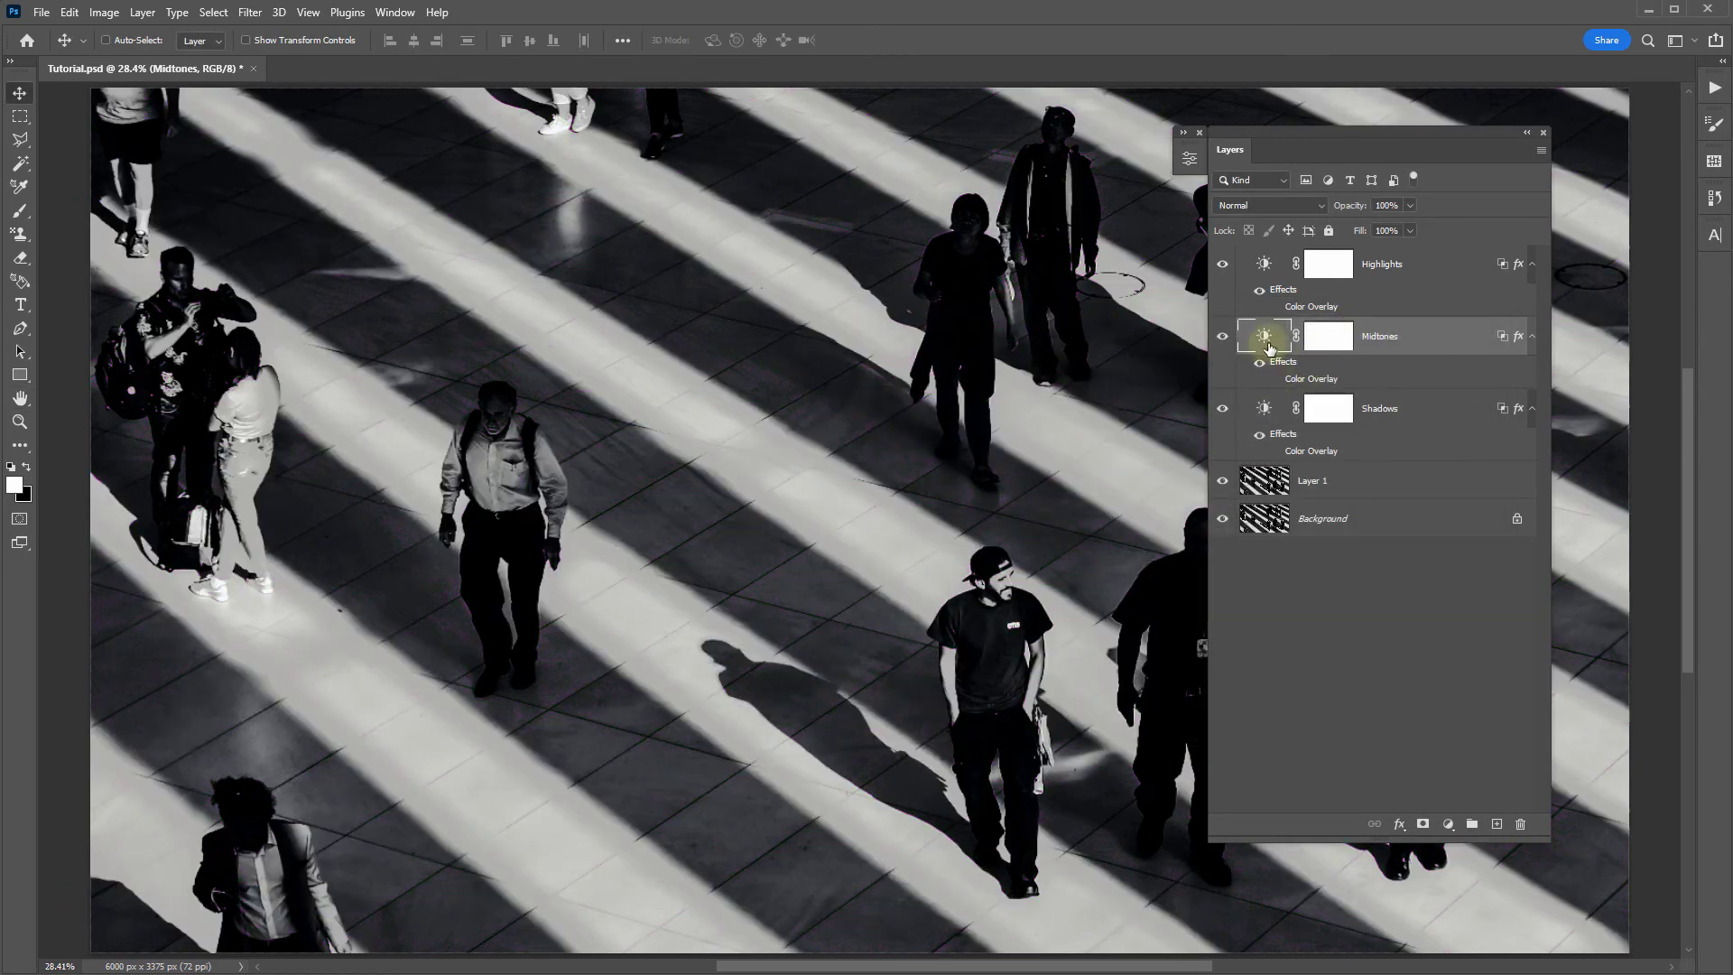
pyautogui.doubleClick(1268, 337)
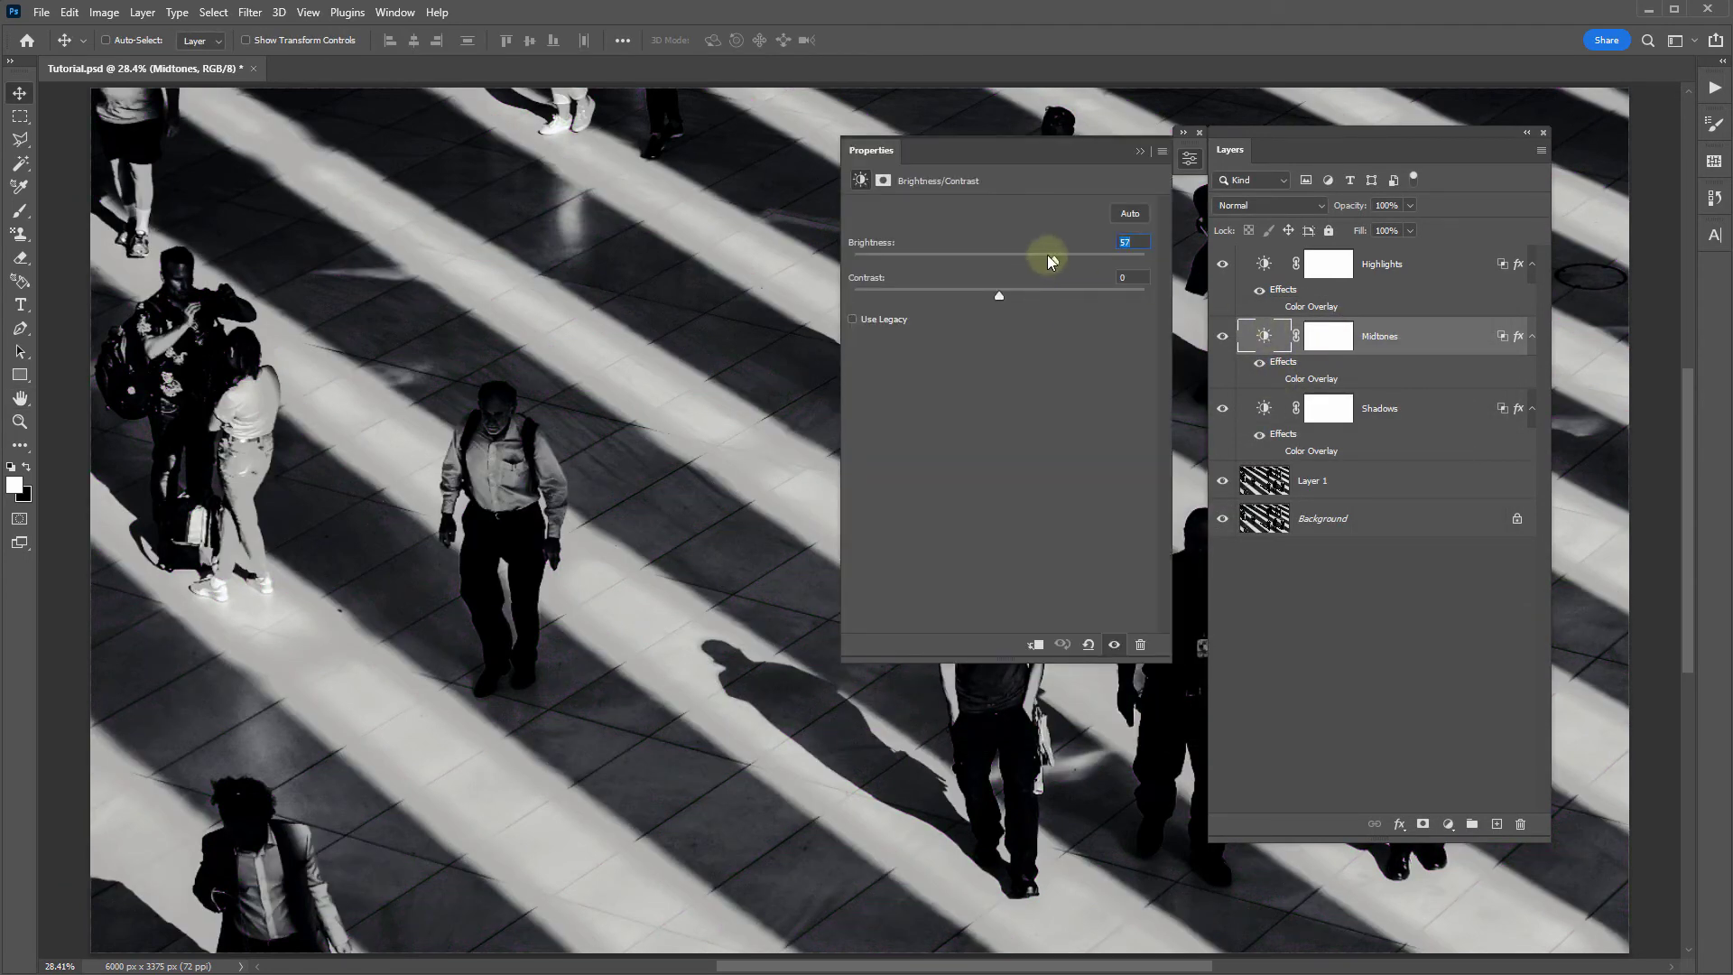
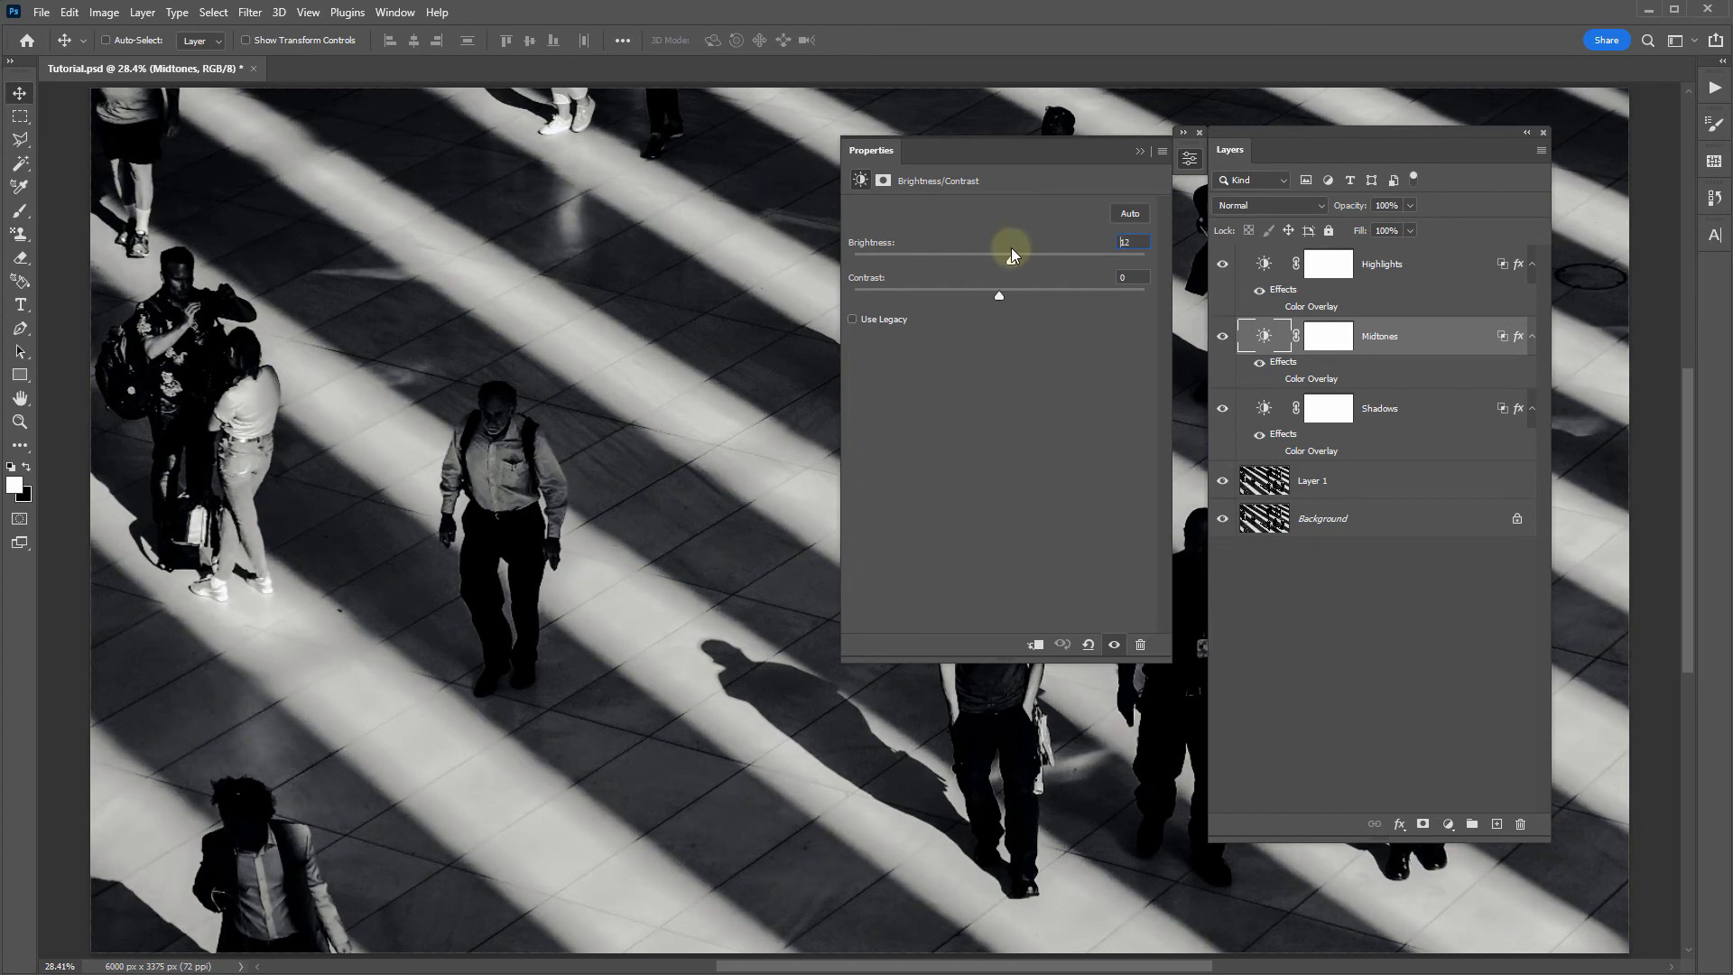
pyautogui.click(1140, 151)
# Add a Curves adjustment layer and place it above the Highlights layer
pyautogui.press('i')
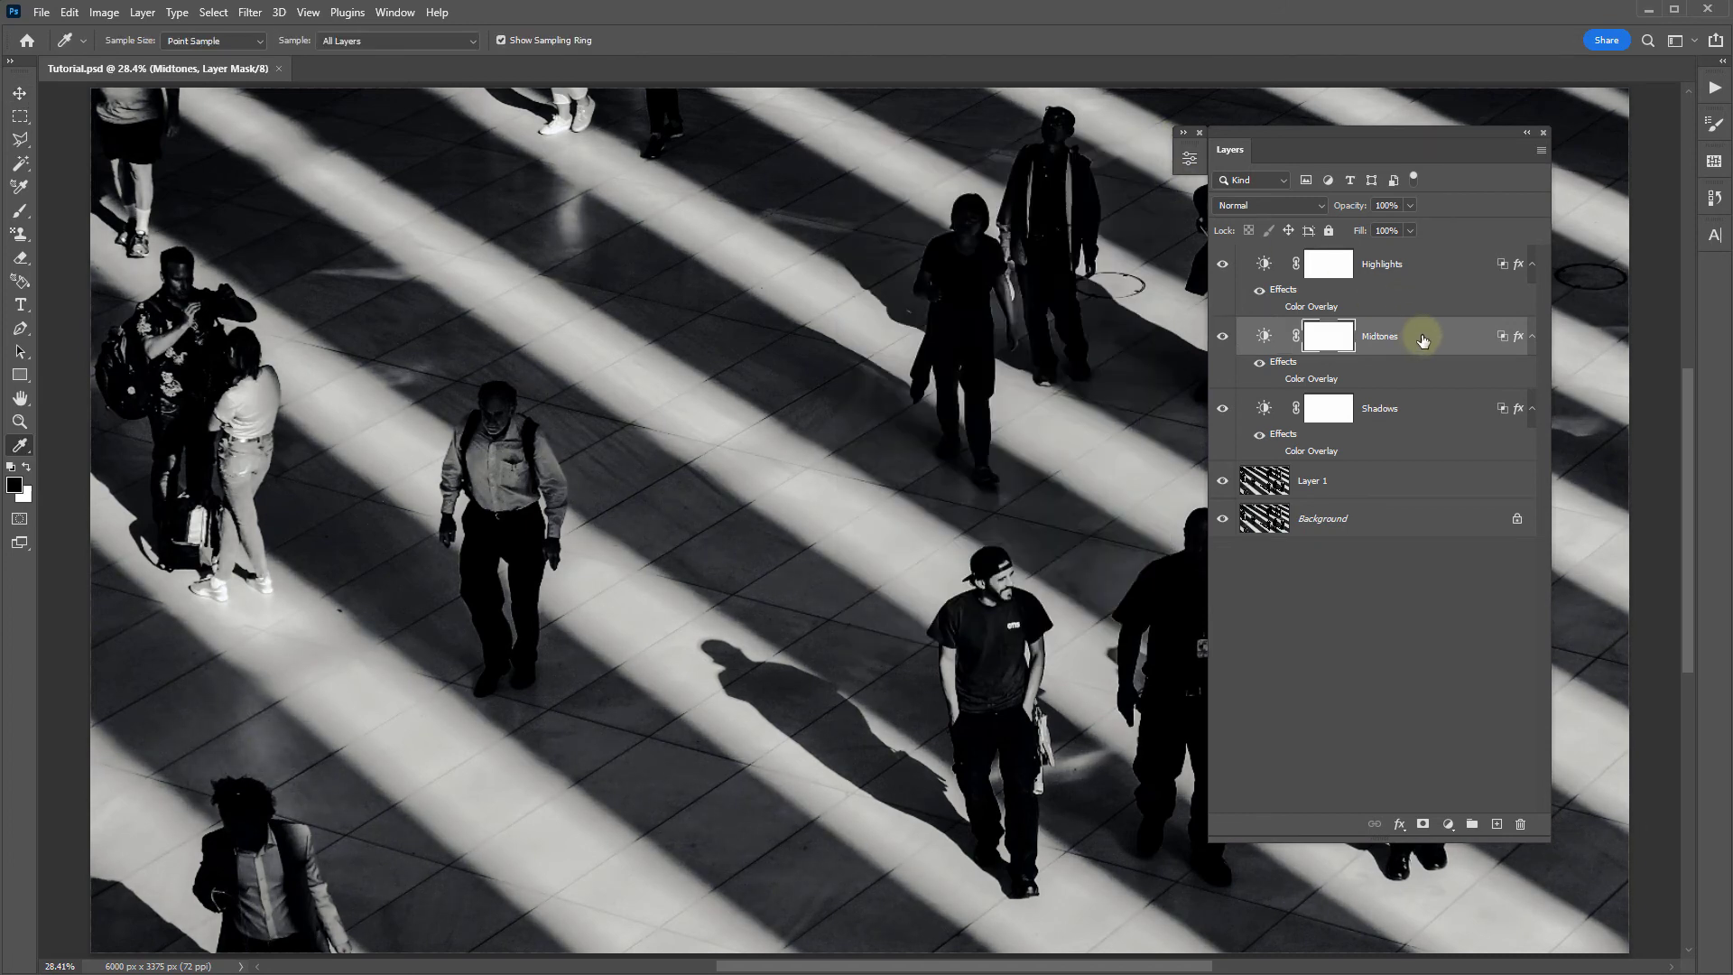
pyautogui.click(1447, 824)
pyautogui.click(1492, 592)
pyautogui.moveTo(1427, 336); pyautogui.dragTo(1399, 259)
pyautogui.click(1138, 153)
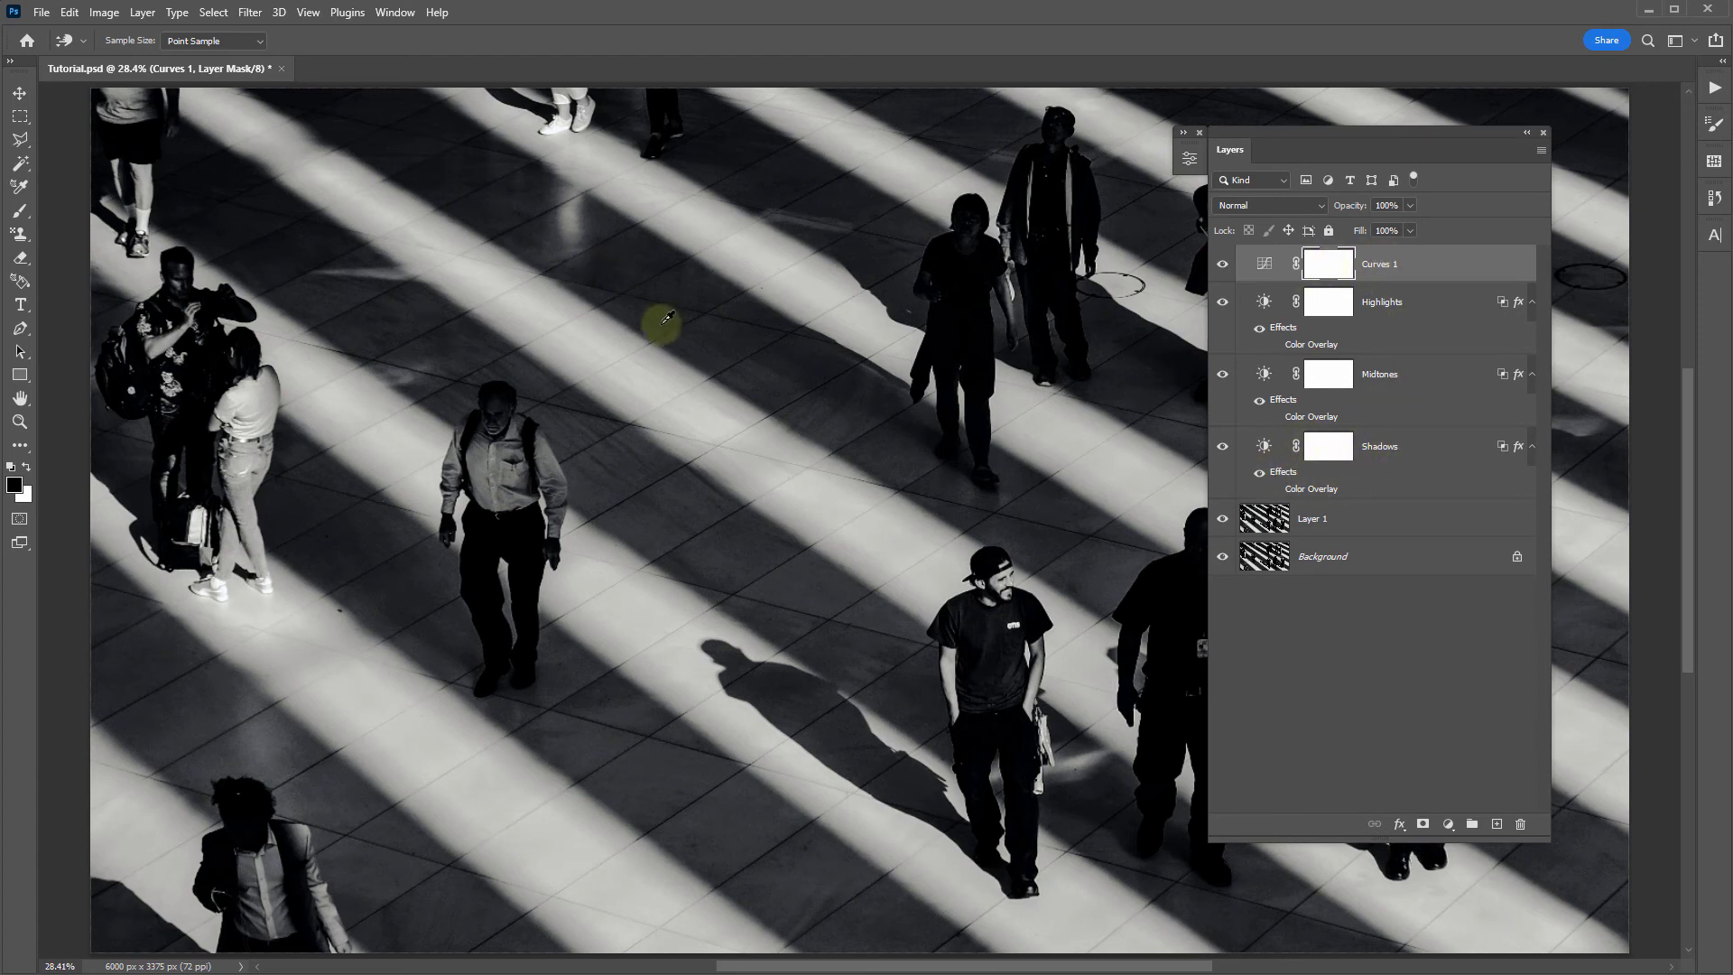
# Copy the Shadows layer's layer style and paste it onto the Curves layer
pyautogui.press('i')
pyautogui.click(1424, 448)
pyautogui.rightClick(1425, 450)
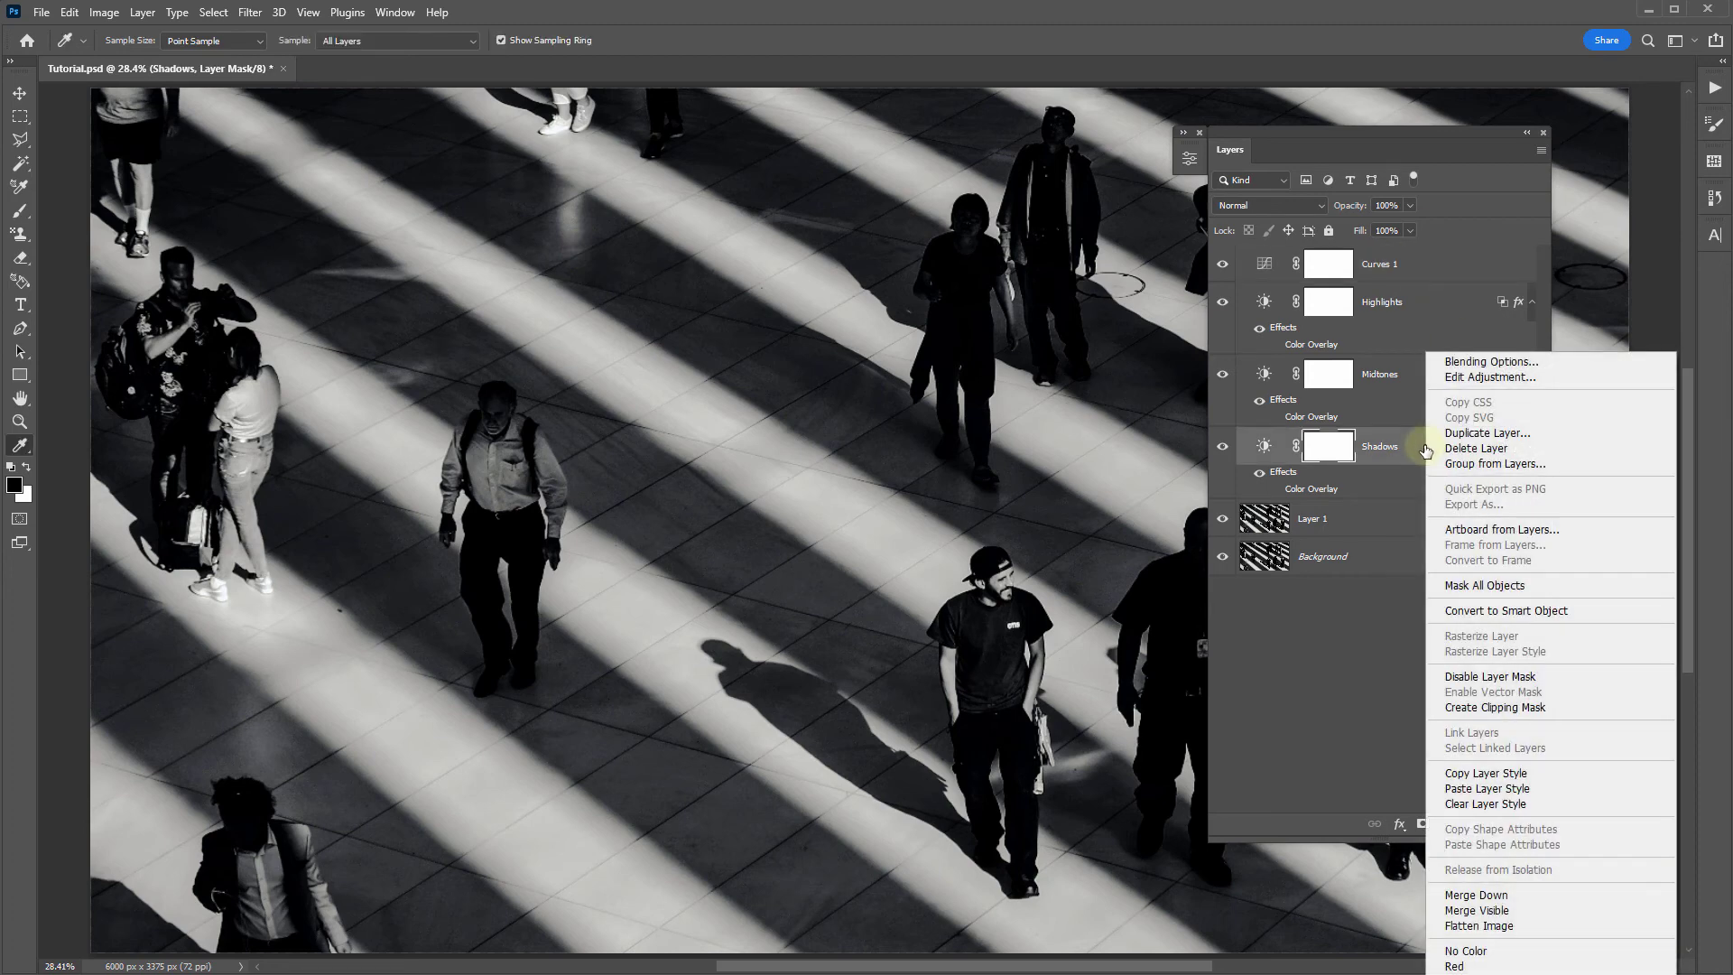
pyautogui.click(1482, 772)
pyautogui.click(1427, 266)
pyautogui.rightClick(1425, 263)
pyautogui.click(1498, 699)
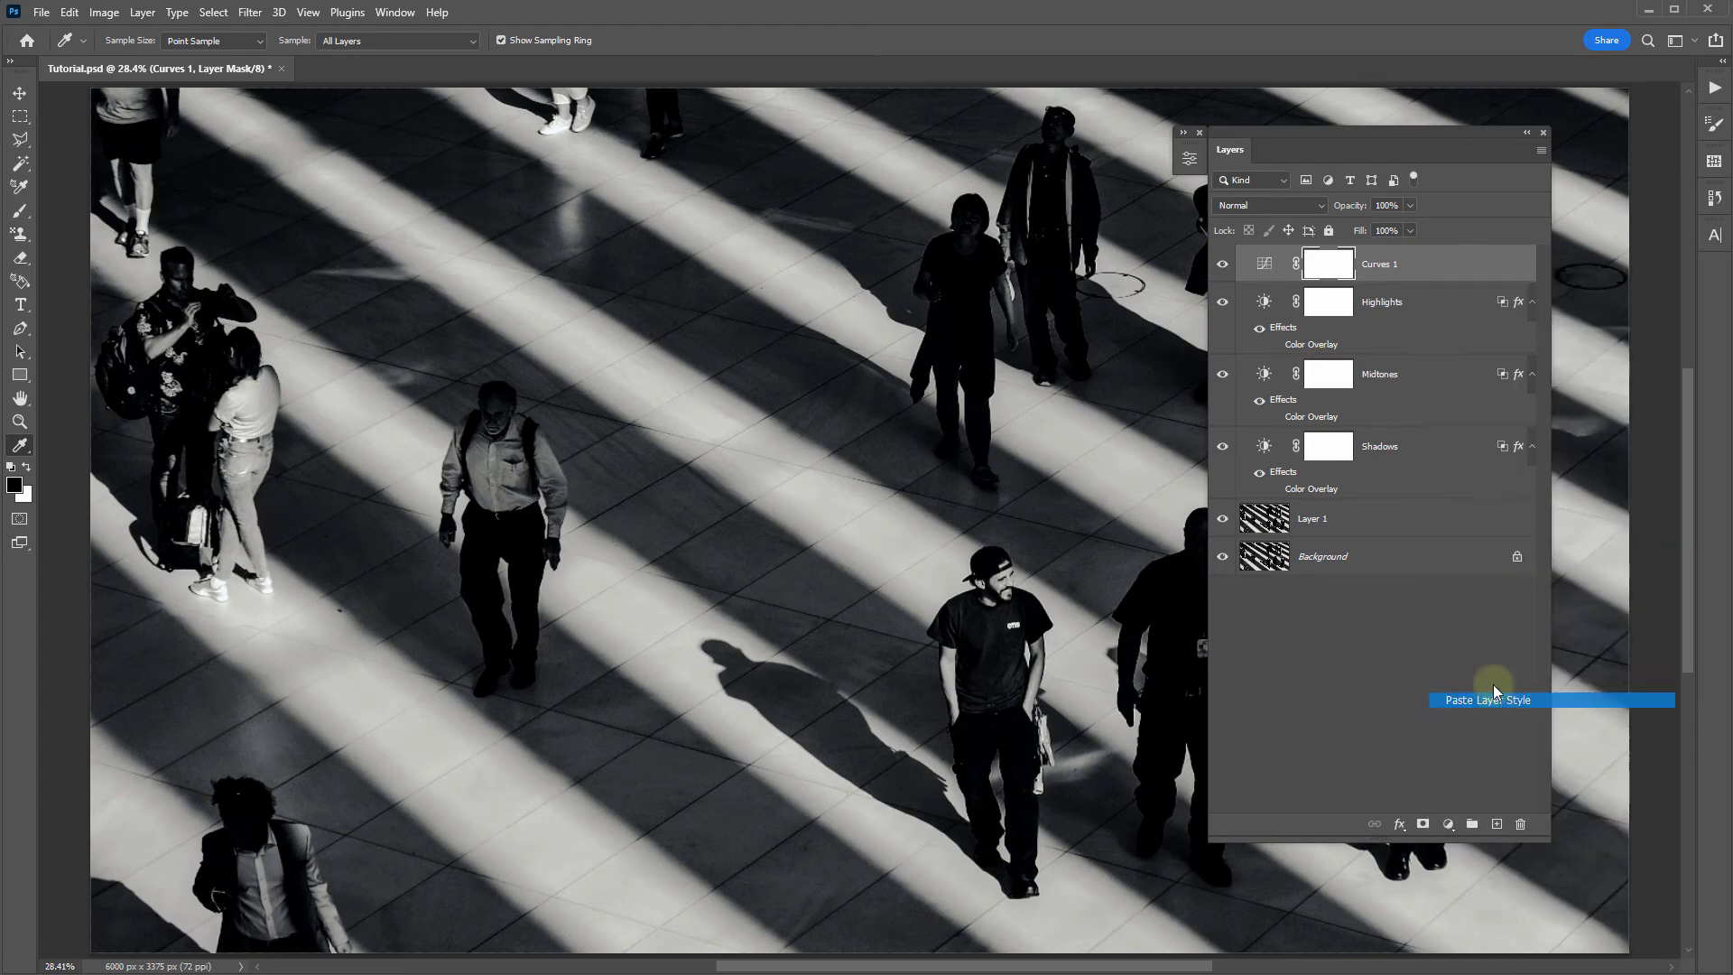
# Show the Curves layer's Color Overlay and narrow its Blend If range by setting the underlying white slider to 43 / 113
pyautogui.click(1275, 309)
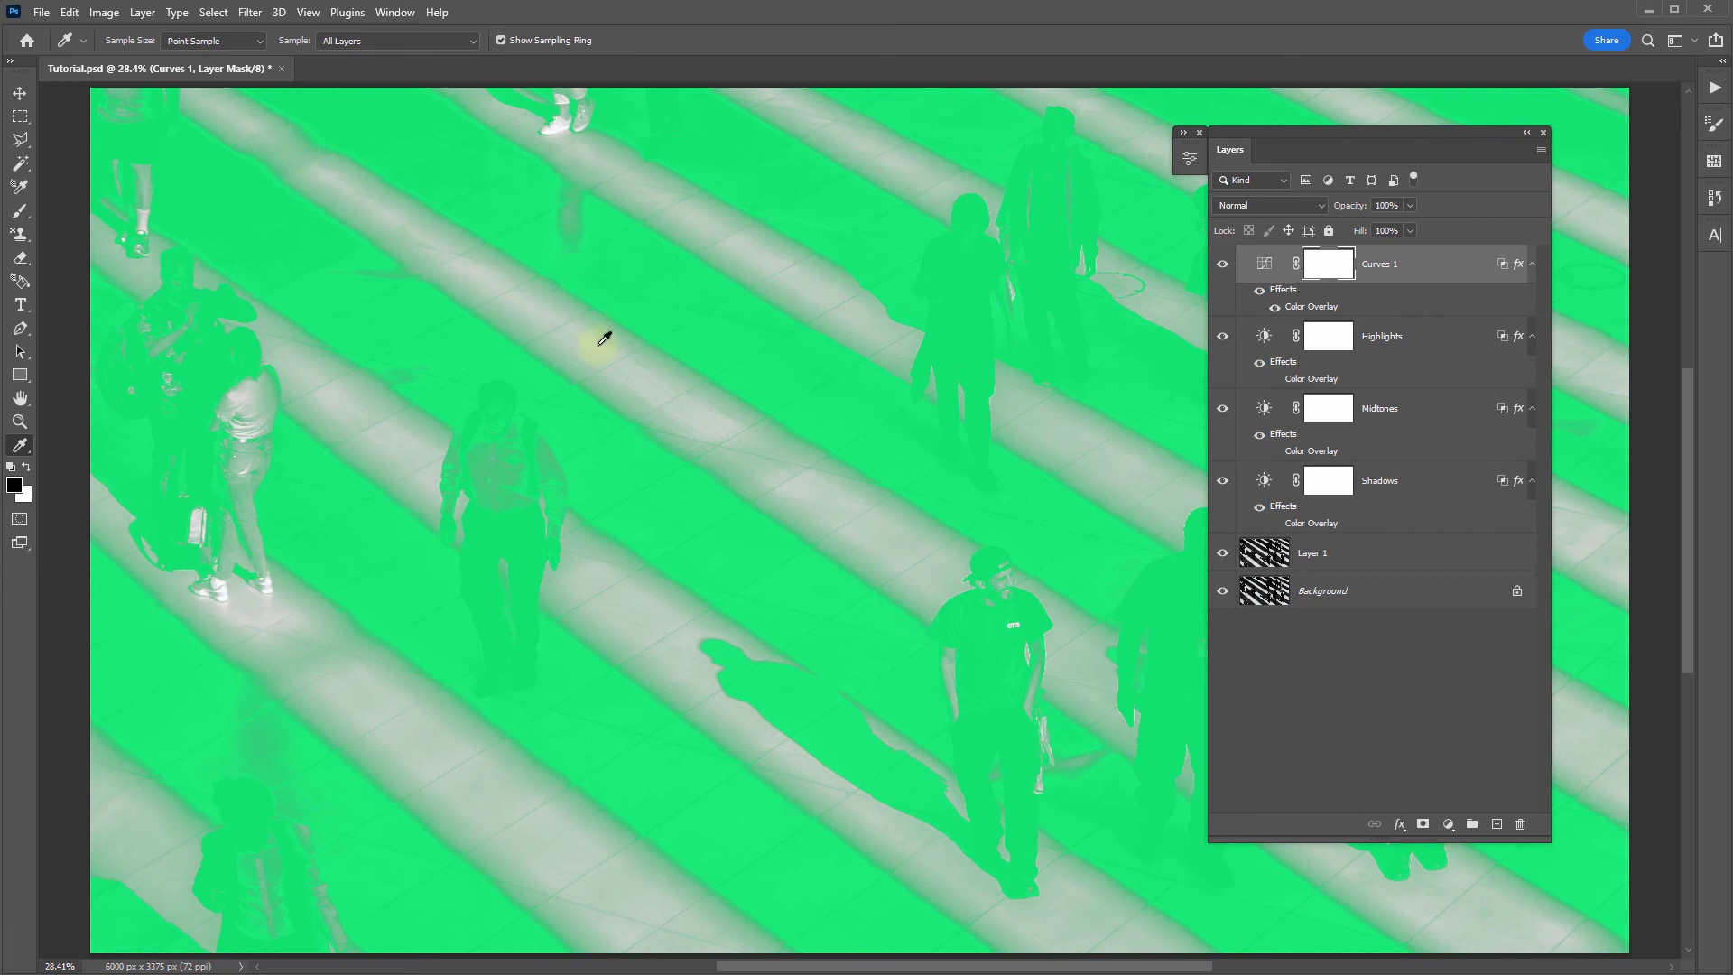
pyautogui.doubleClick(1442, 277)
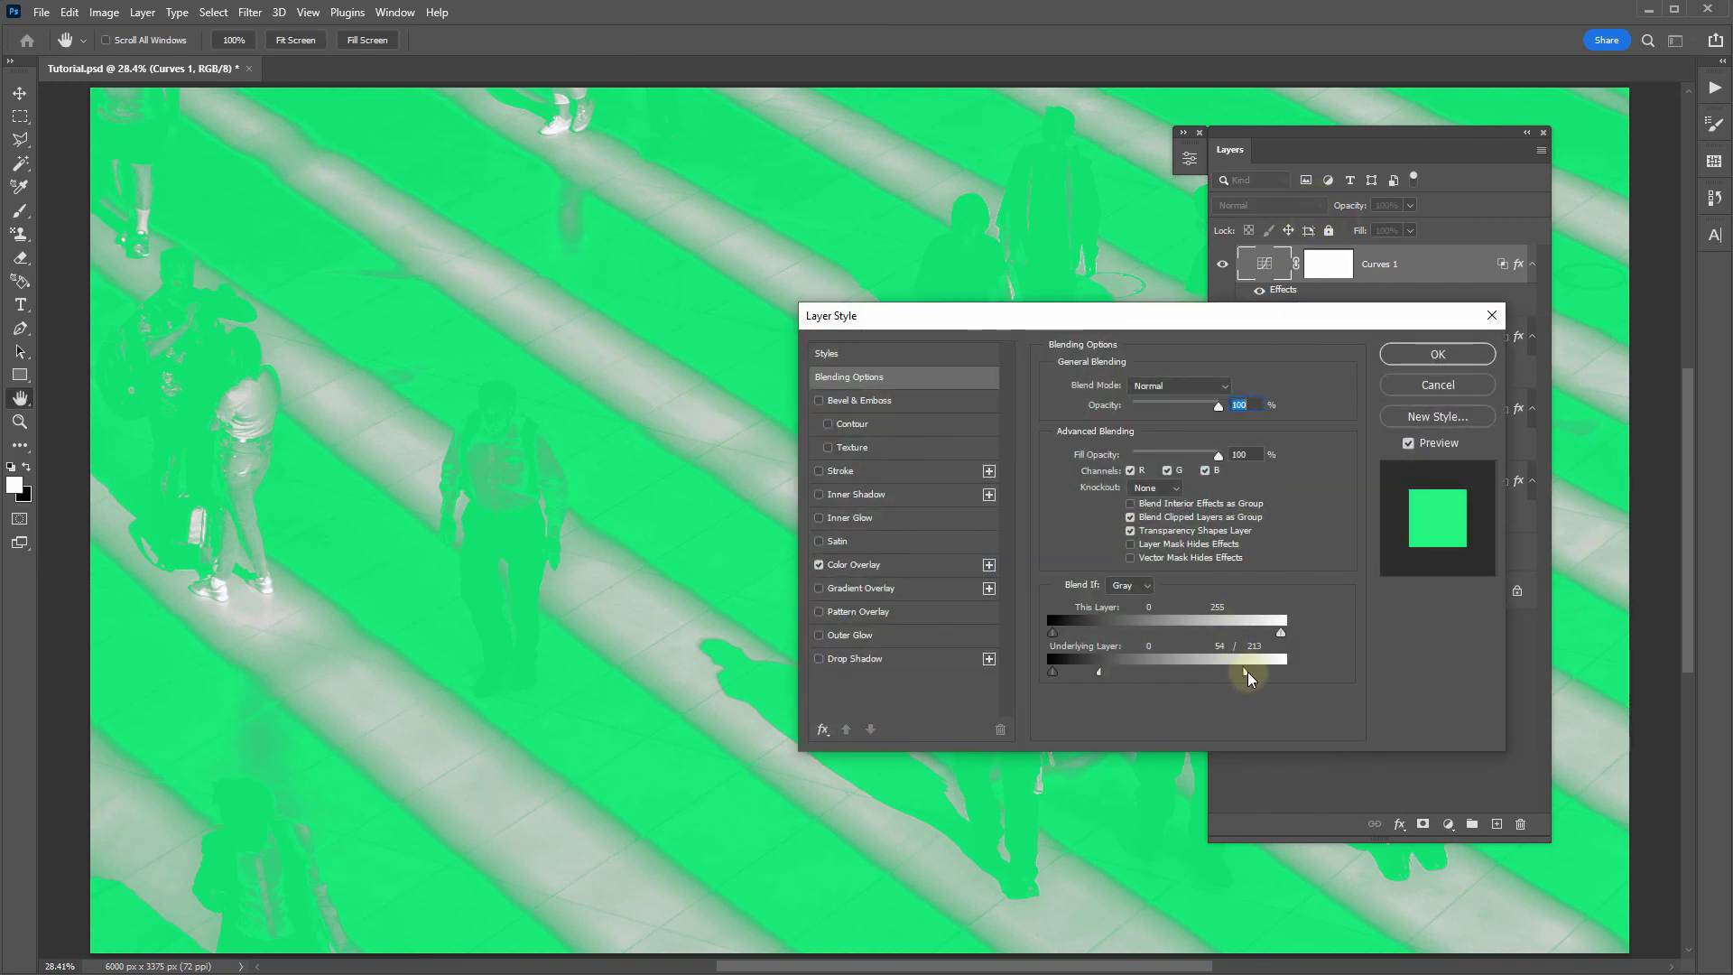
pyautogui.moveTo(1188, 668); pyautogui.dragTo(1164, 668)
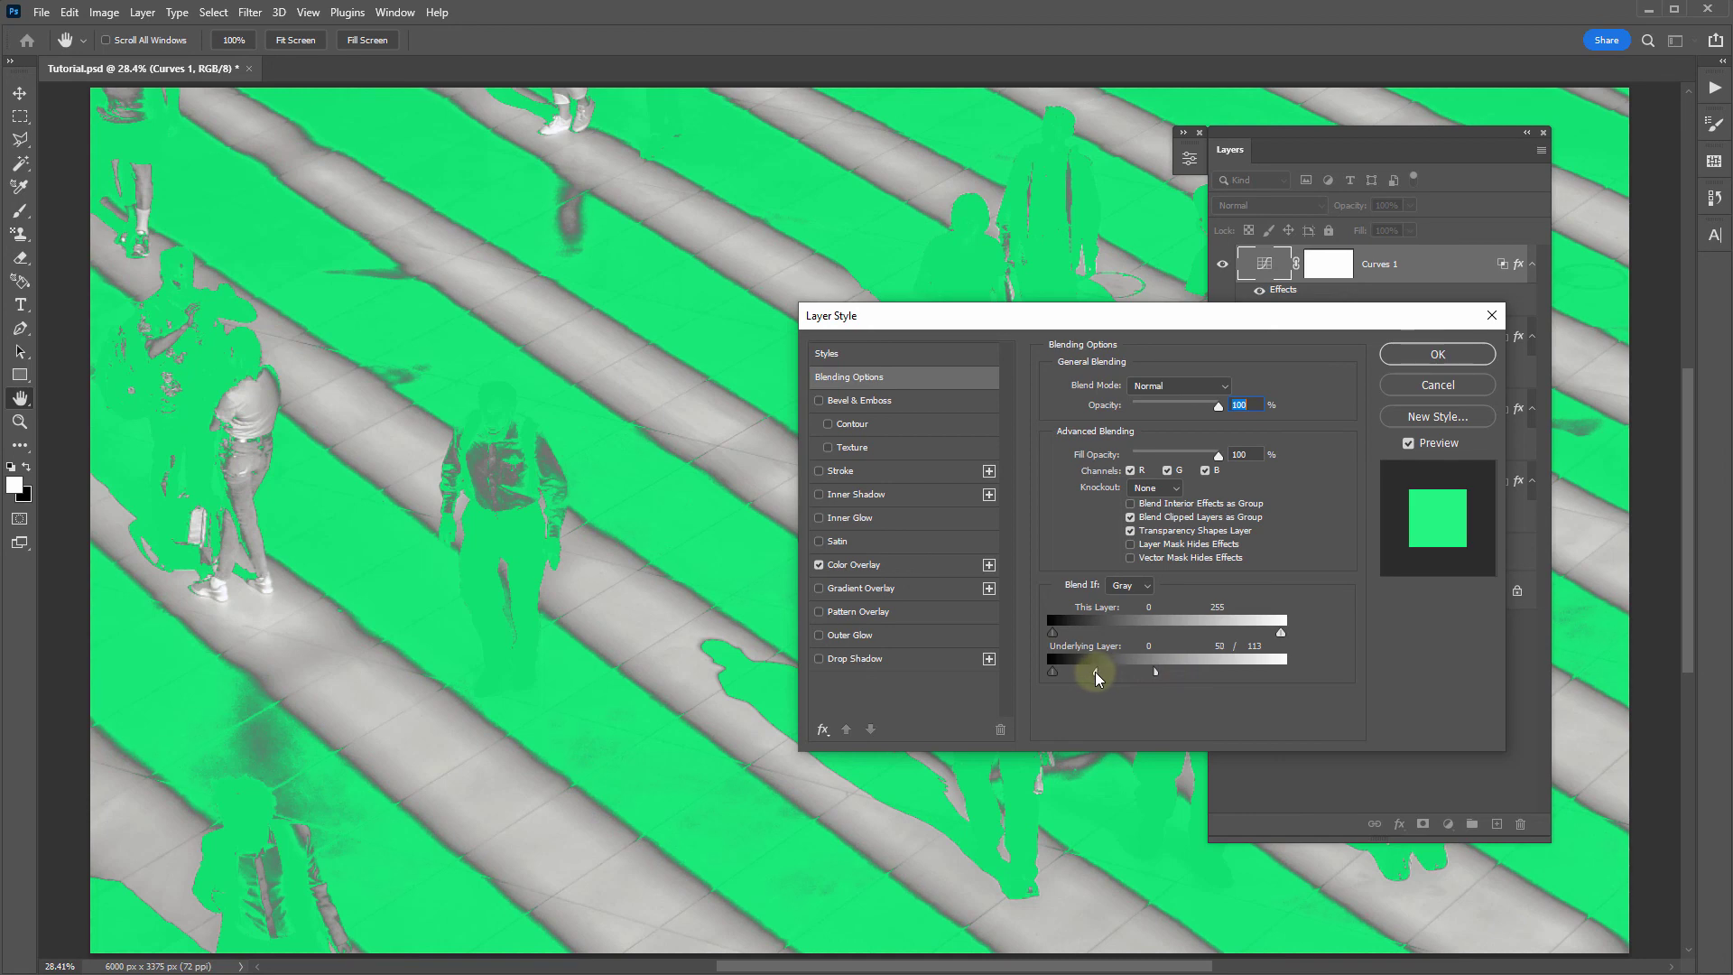
pyautogui.moveTo(1095, 671); pyautogui.dragTo(1089, 671)
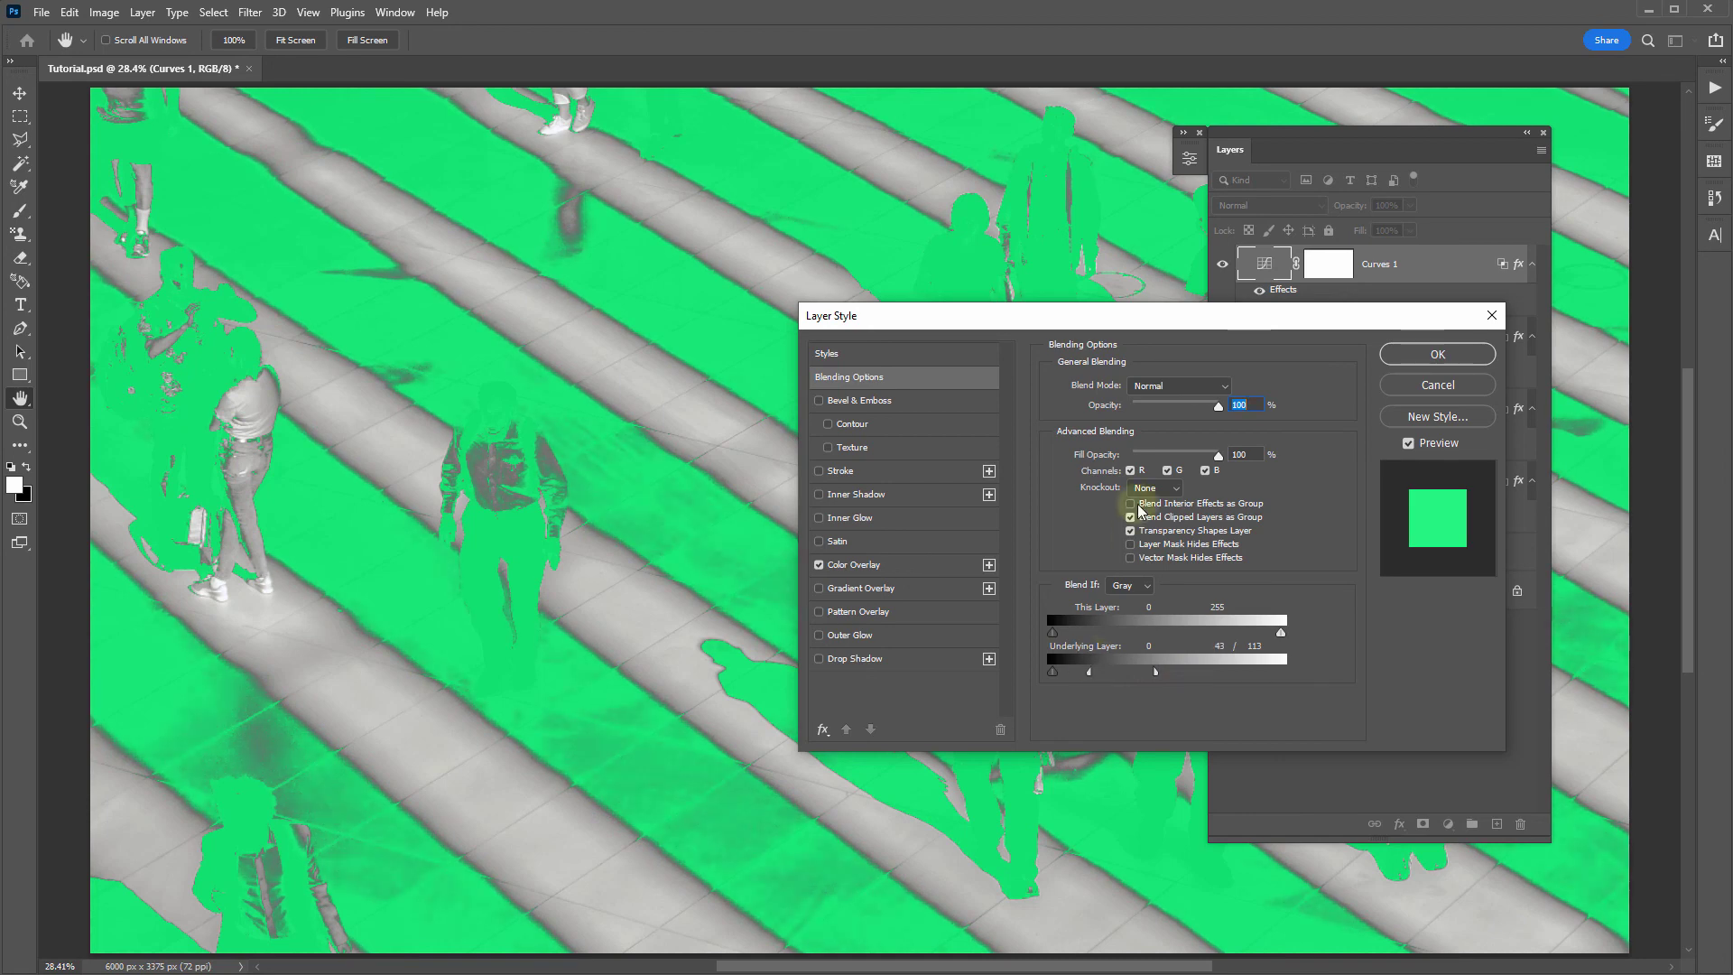
pyautogui.press('Return')
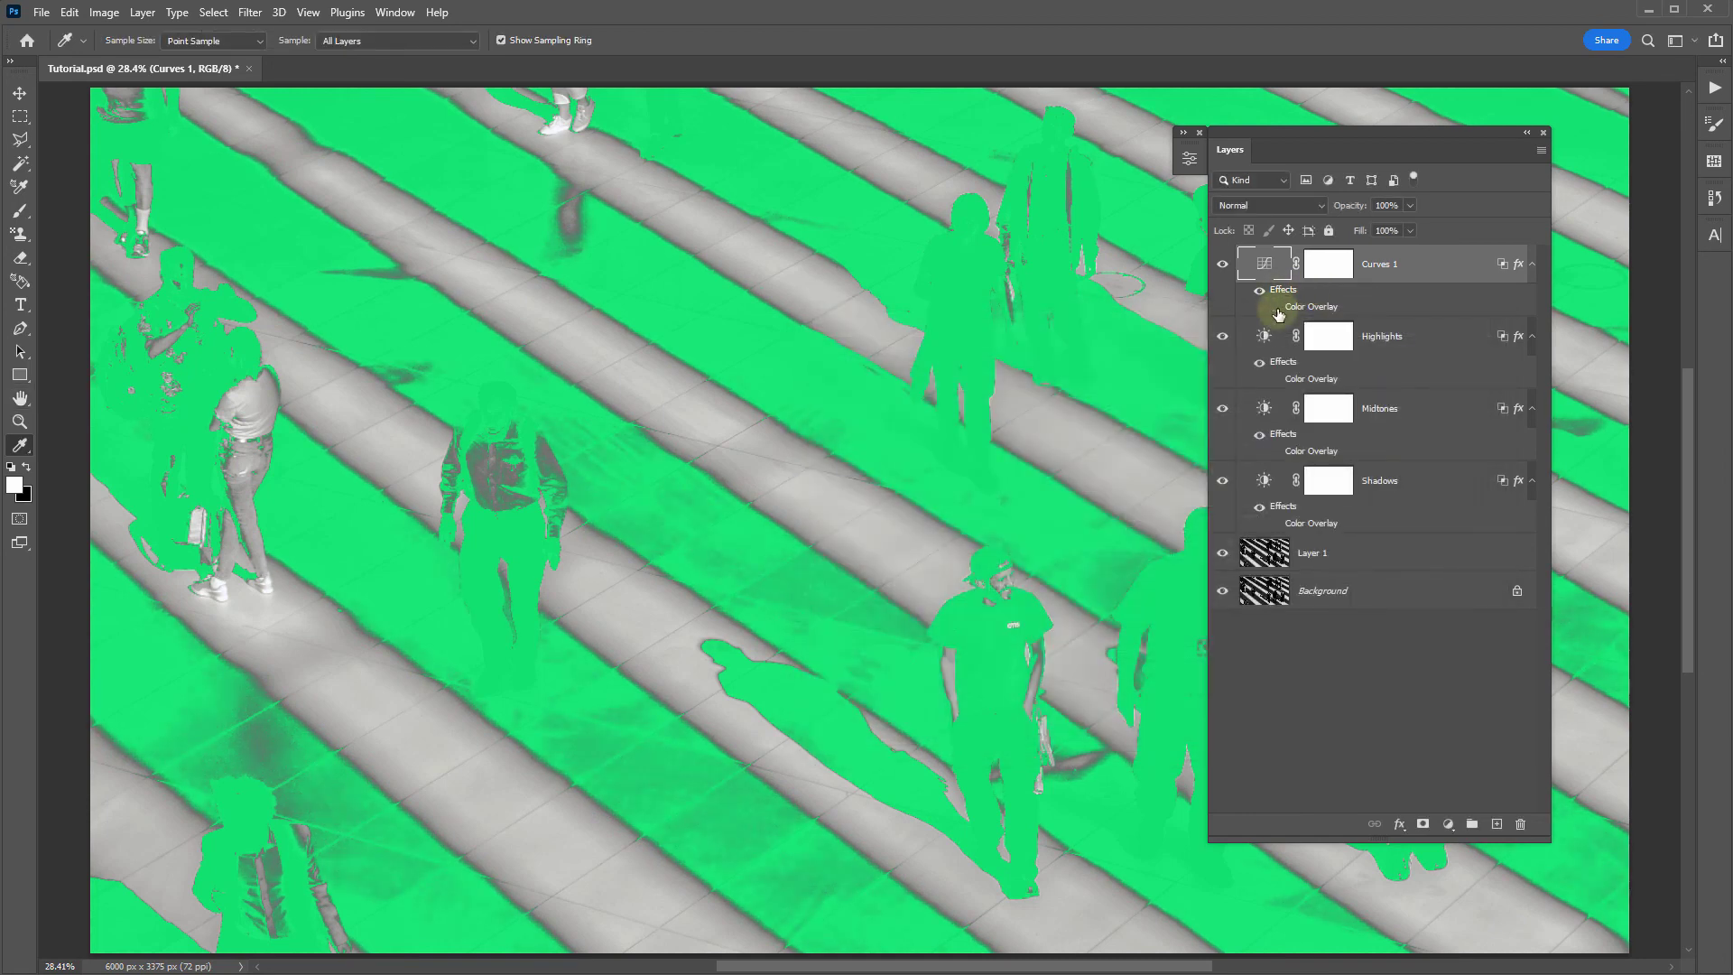
# Hide the Curves layer's Color Overlay and raise the curve at its middle and in the shadows, with the shadow point at input 45, output 79
pyautogui.click(1260, 307)
pyautogui.doubleClick(1264, 264)
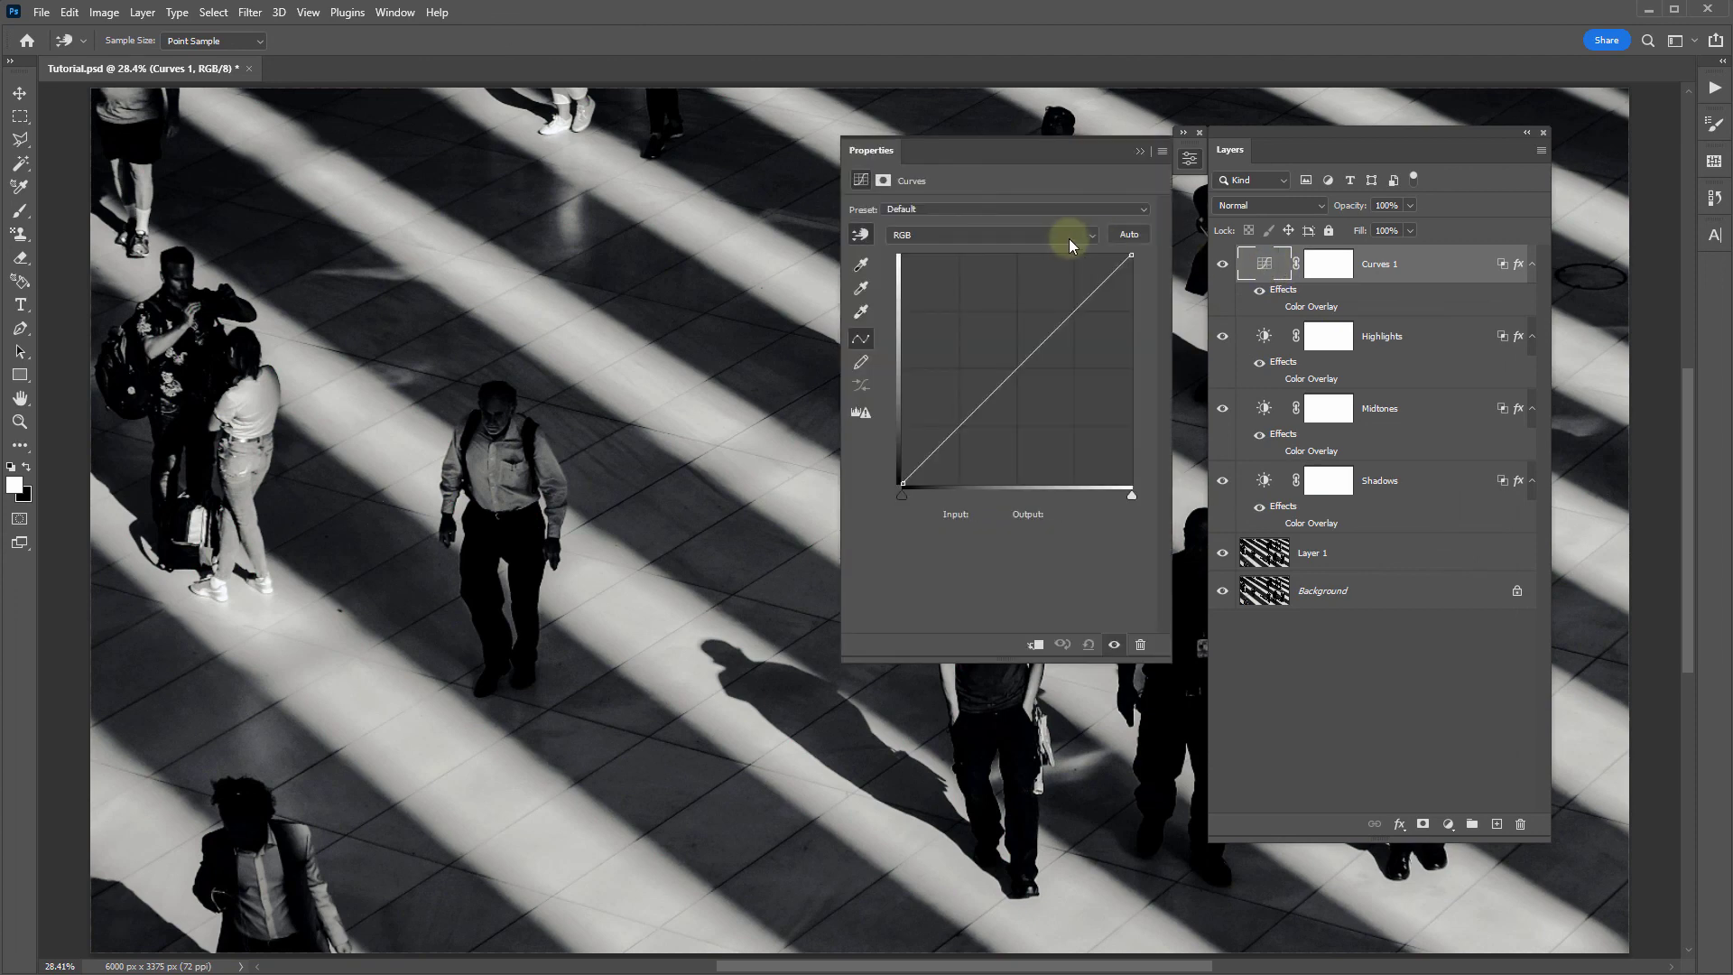
pyautogui.moveTo(1015, 370); pyautogui.dragTo(1004, 351)
pyautogui.moveTo(940, 418); pyautogui.dragTo(943, 412)
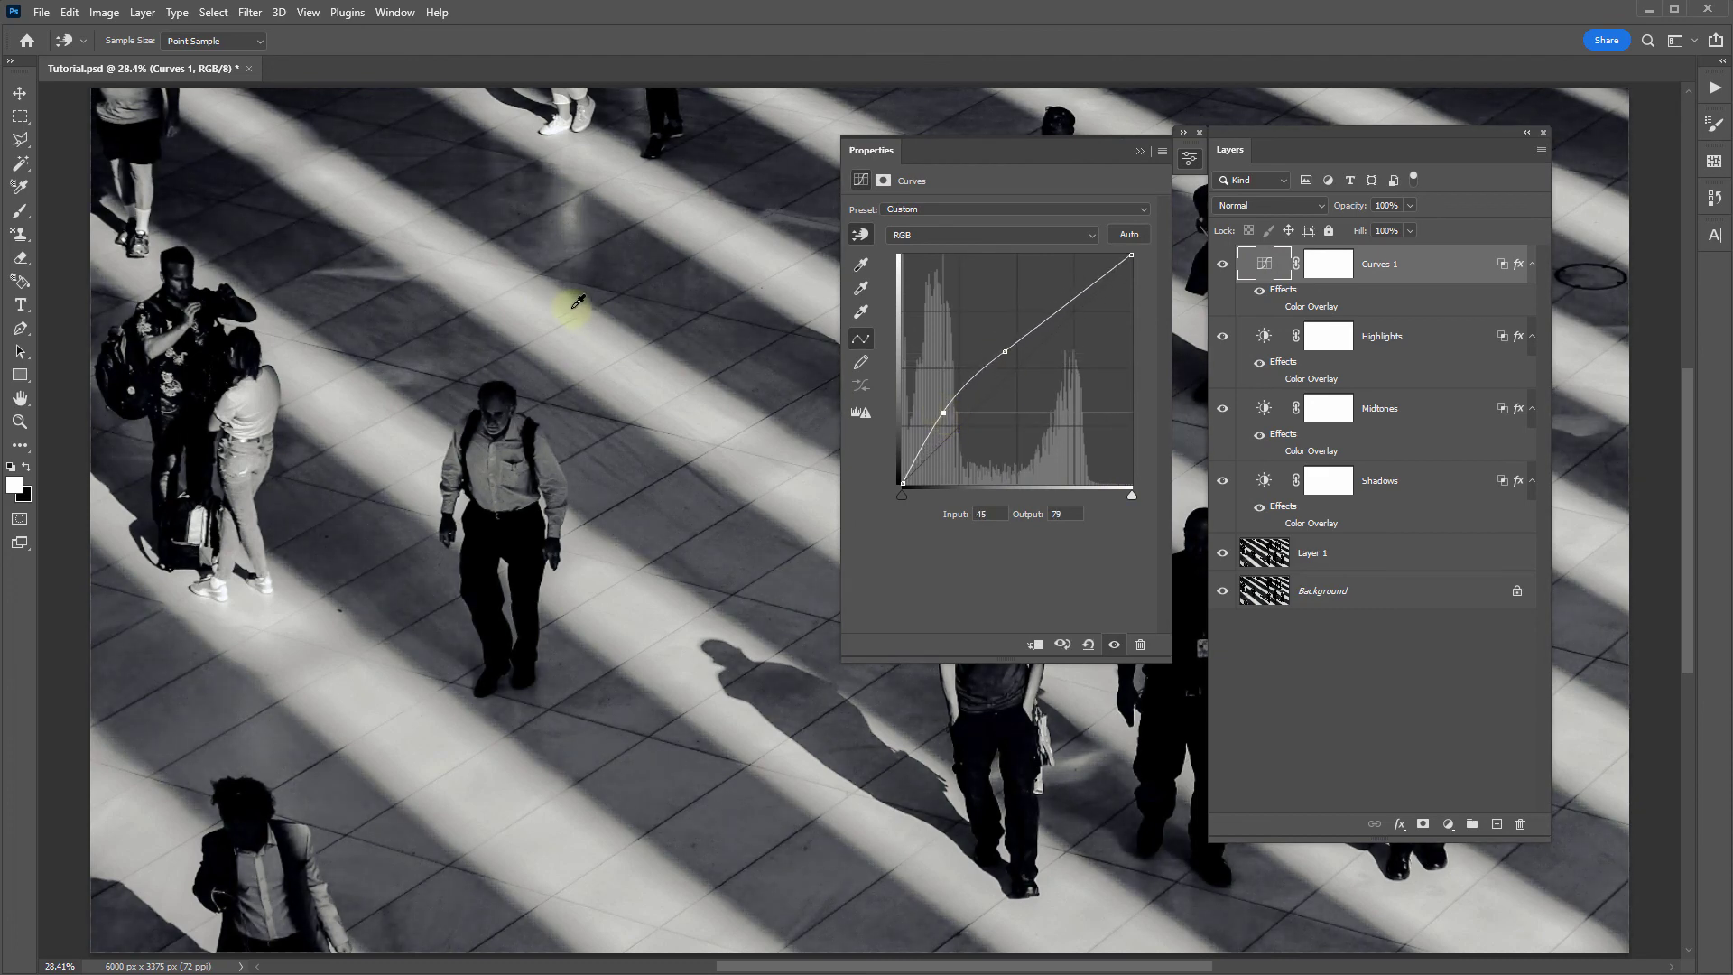
pyautogui.click(1138, 153)
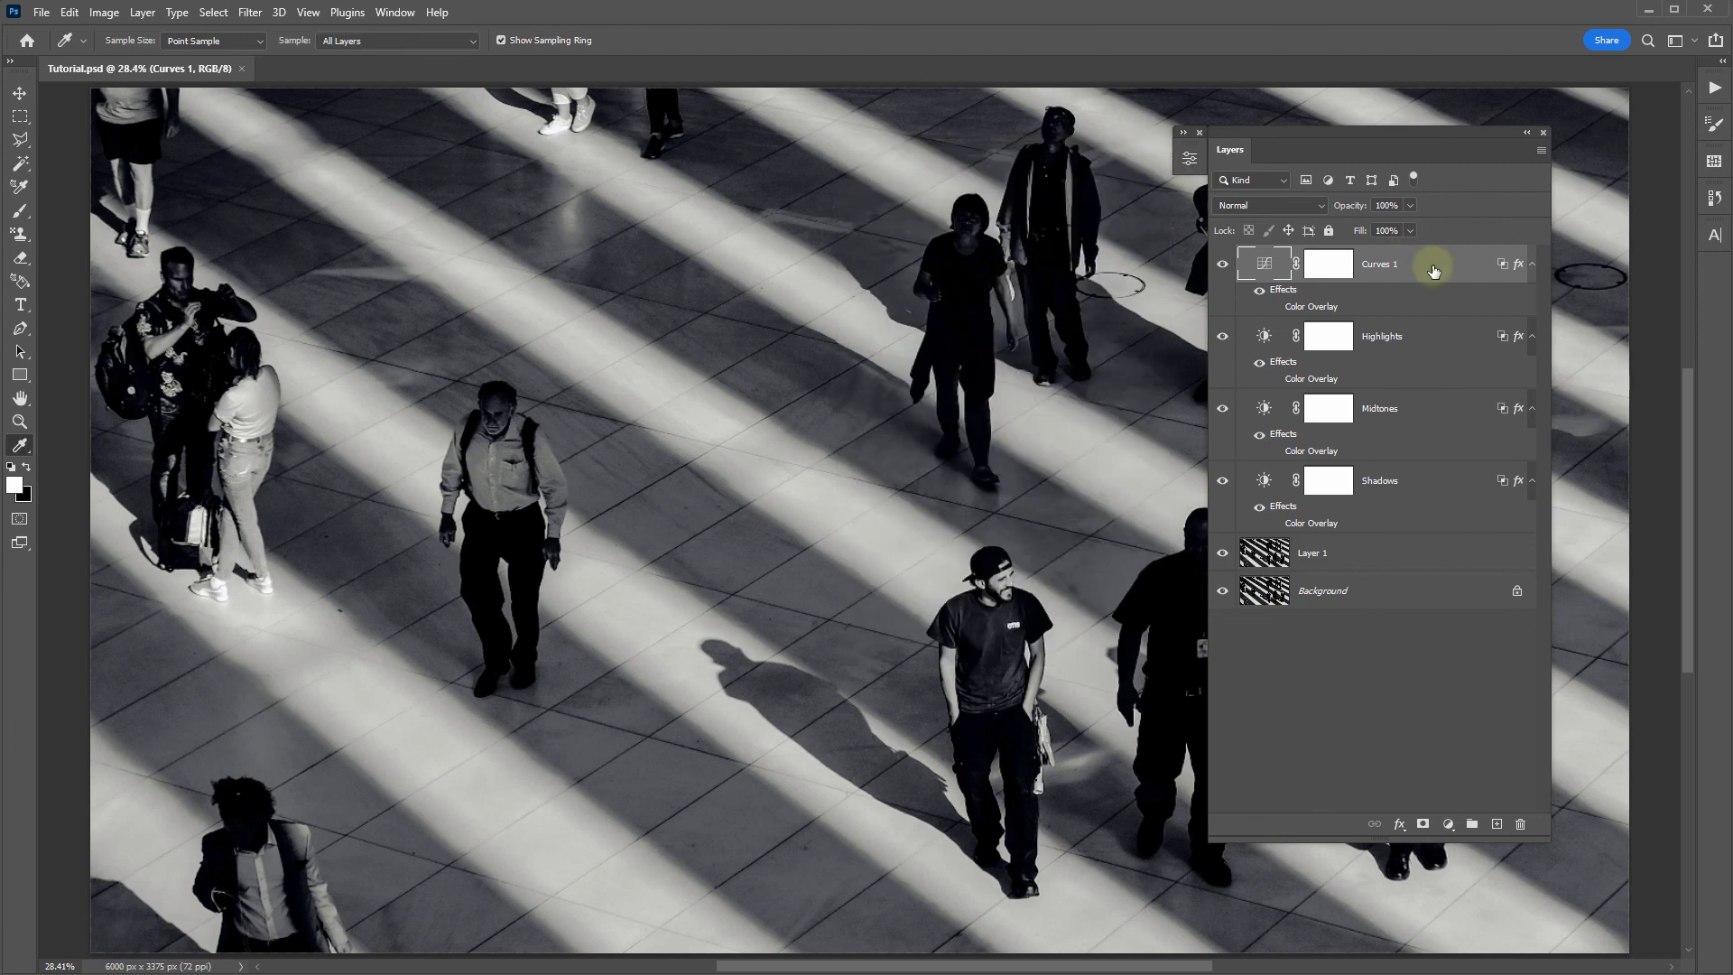